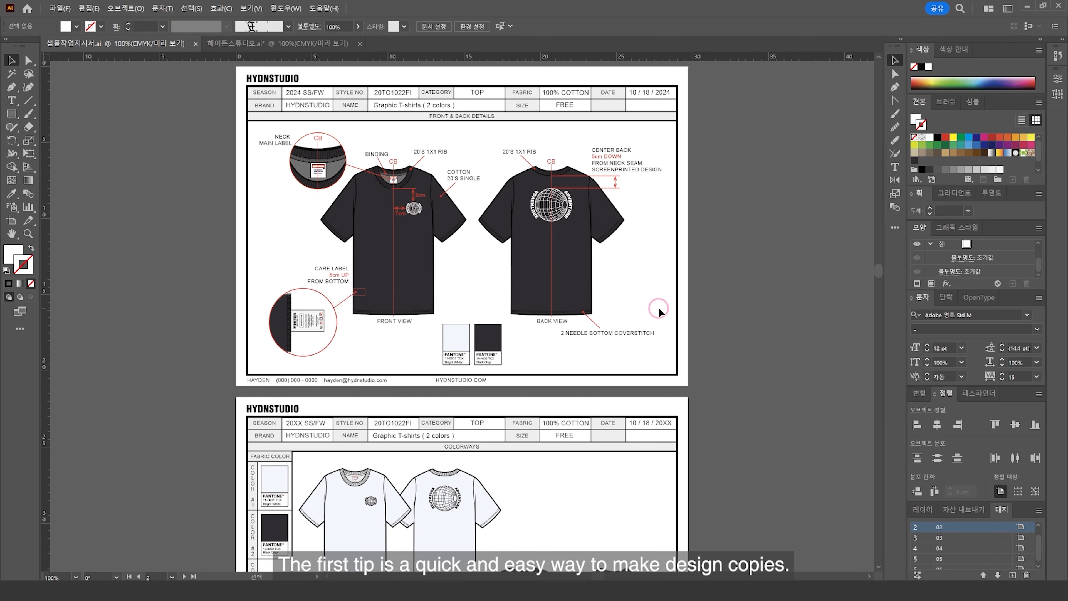
Copy the front view of the black COLOR #2 T-shirt and paste it into the 헤이든스튜디오.ai document
scroll(659, 307, "down", 5)
left_click(540, 325)
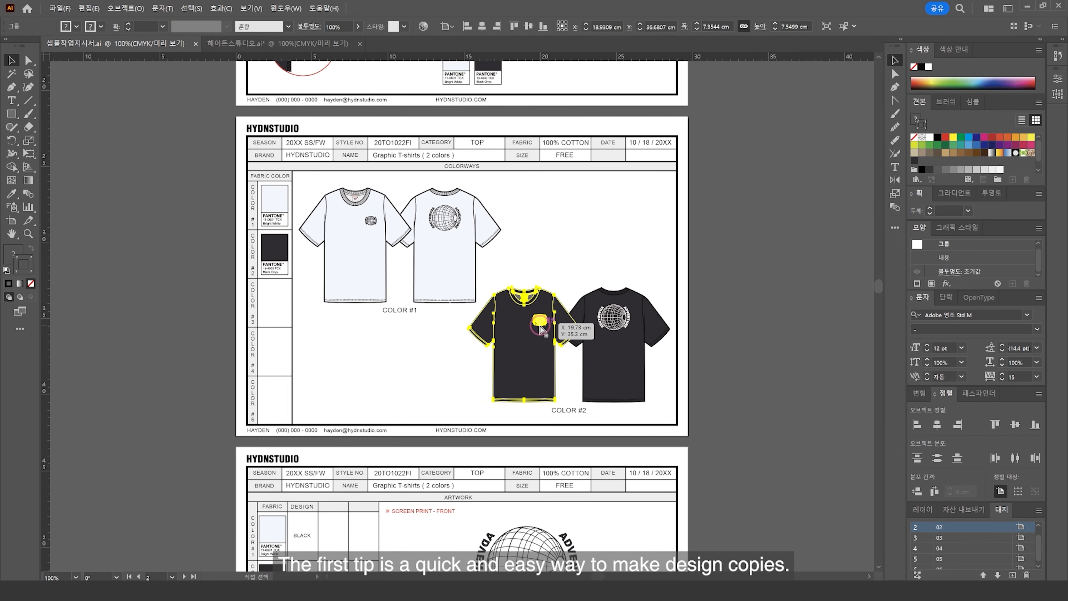
left_click(278, 44)
key("ctrl+v")
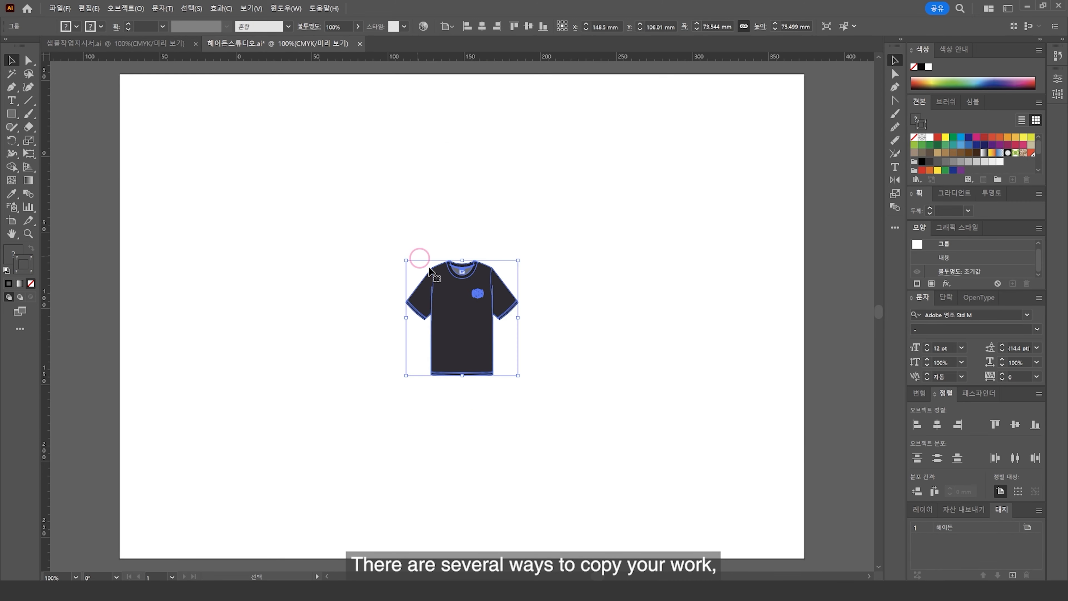
Place the T-shirt in the artboard's upper-left corner, trying four freehand copies across the page and undoing them
left_click_drag(418, 255, 634, 223)
left_click_drag(634, 224, 752, 259)
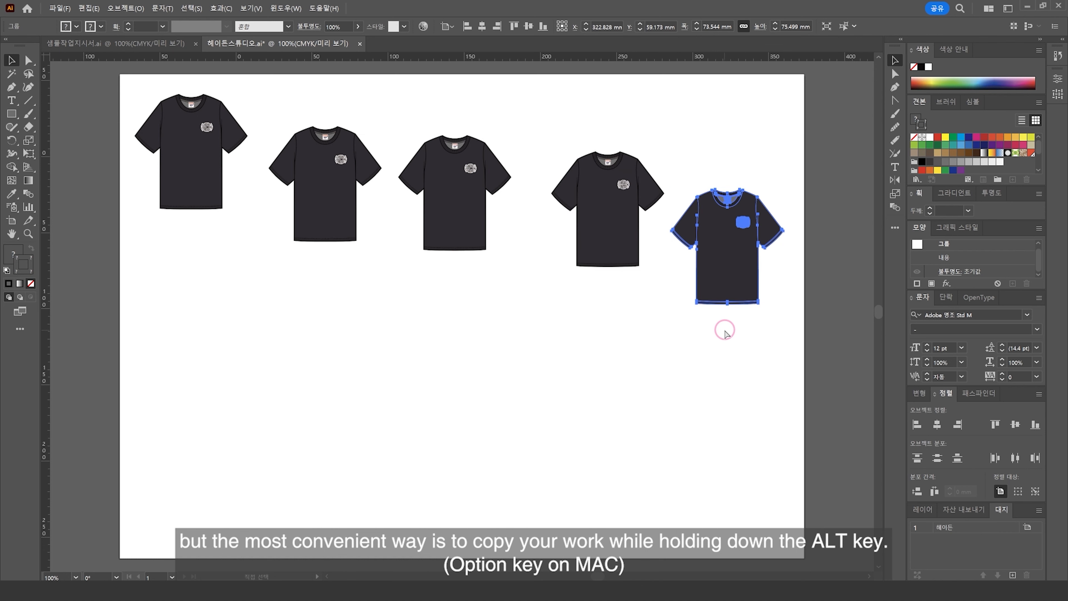
key("ctrl+z")
key("ctrl+z")
key("ctrl+z")
key("ctrl+z")
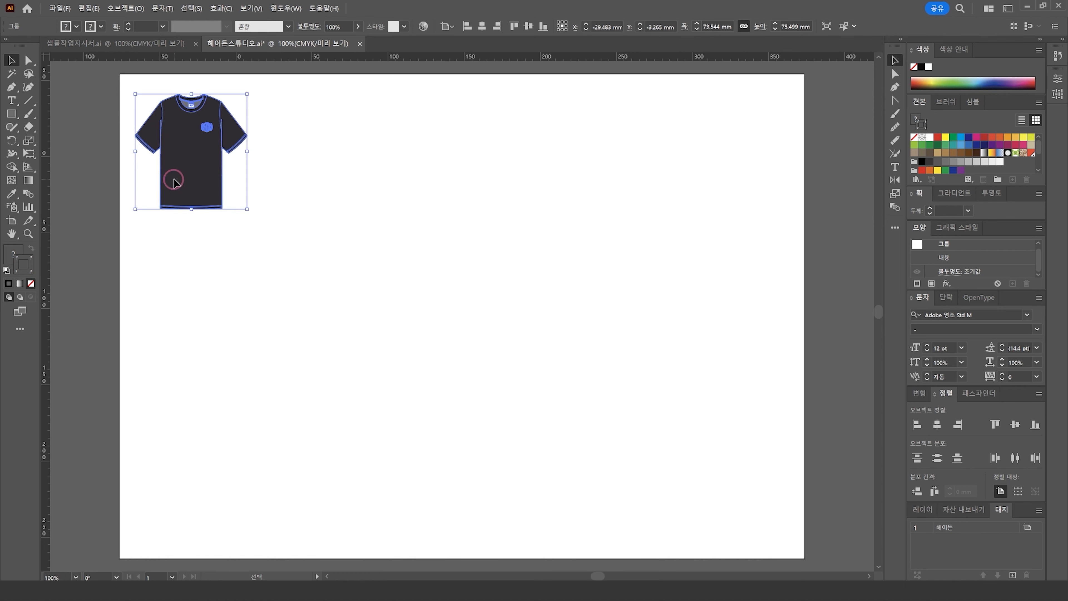
Try duplicating the T-shirt in a straight line horizontally and vertically, undoing both copies
left_click_drag(179, 184, 692, 196)
left_click(635, 242)
left_click_drag(185, 171, 179, 475)
key("ctrl+z")
key("ctrl+z")
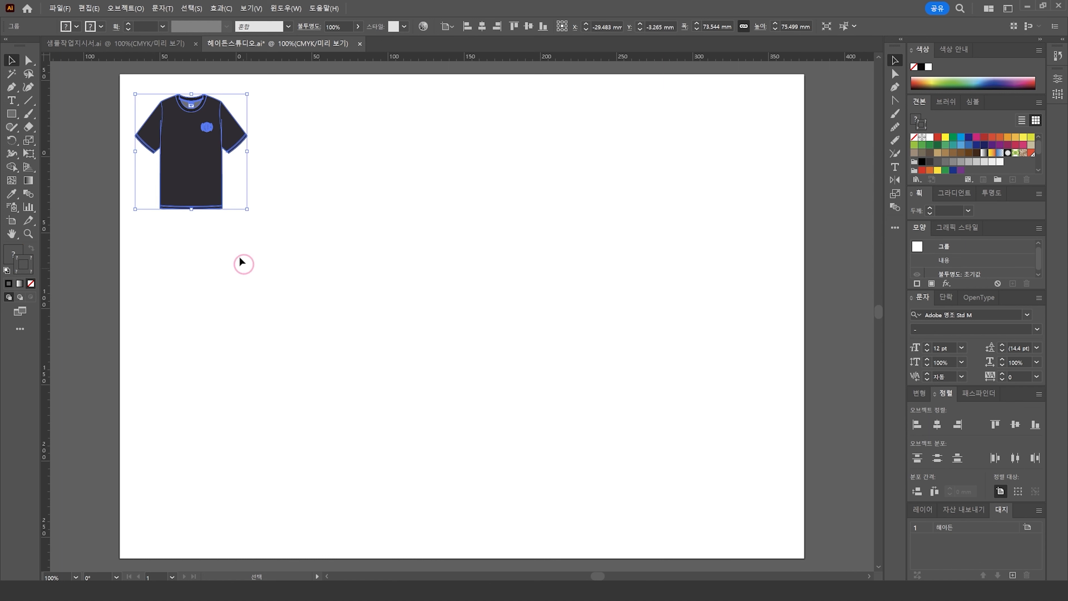
Duplicate the T-shirt about 83 mm horizontally and repeat the copy three times to form a row of five
left_click_drag(203, 163, 329, 164)
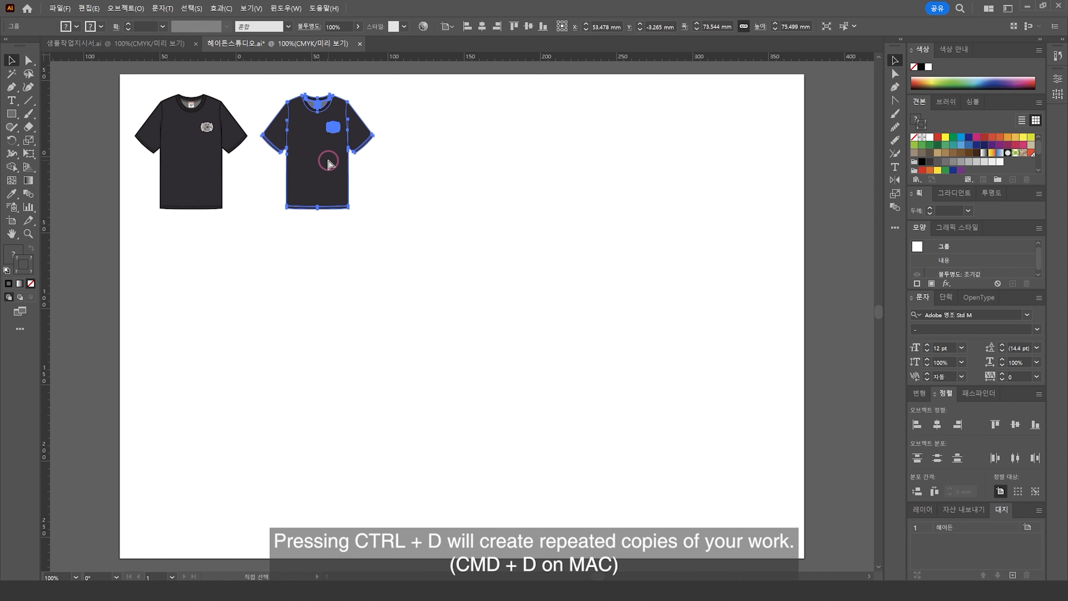
key("ctrl+d")
key("ctrl+d")
key("ctrl+d")
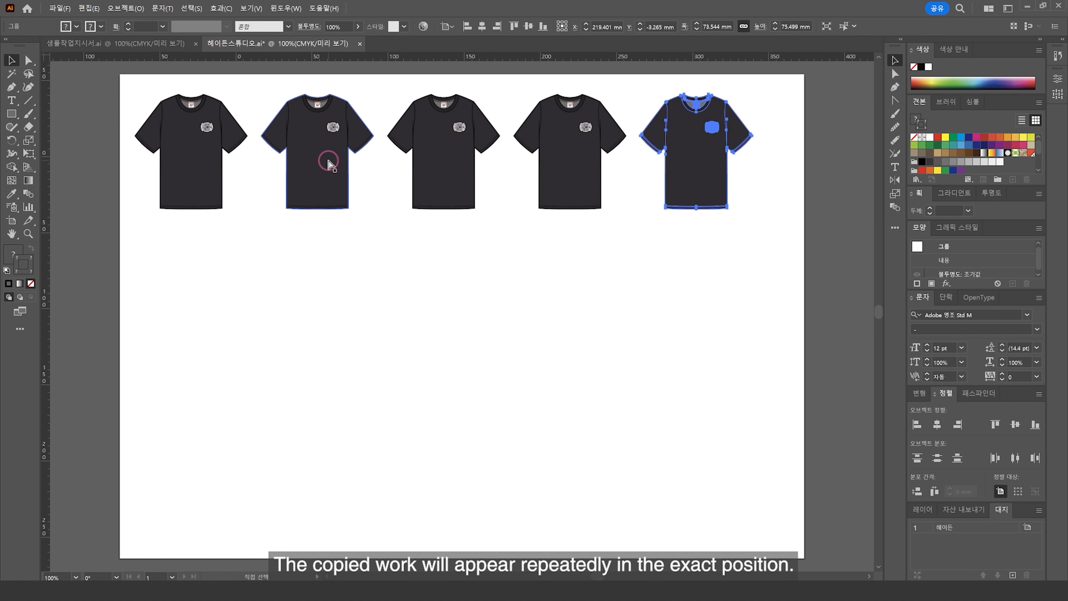
left_click(620, 265)
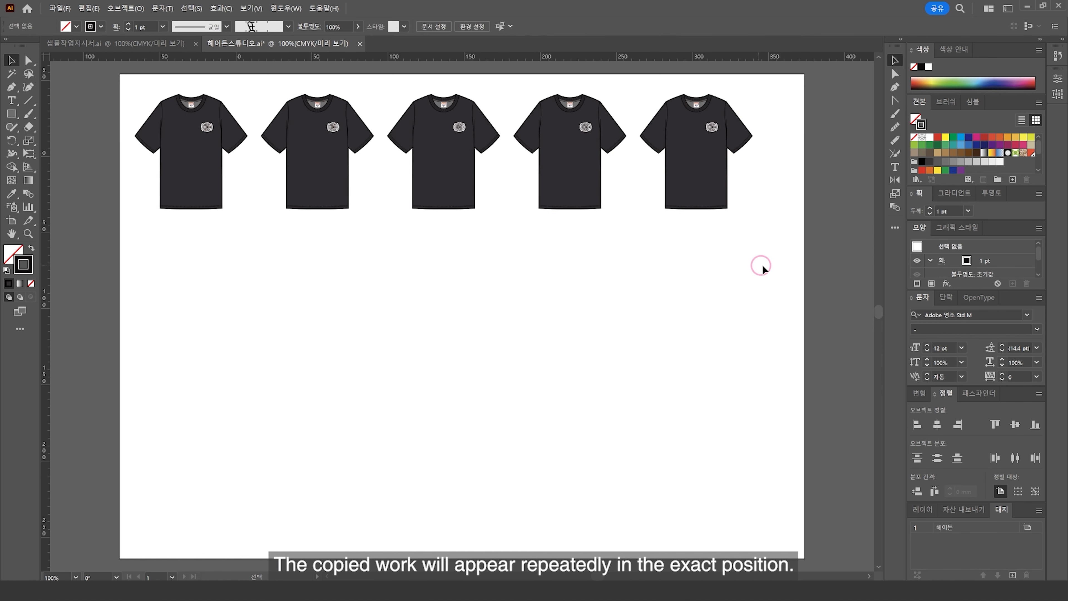
Duplicate the whole row of five T-shirts about 102 mm straight down and repeat the copy once to make three rows
left_click_drag(783, 264, 165, 113)
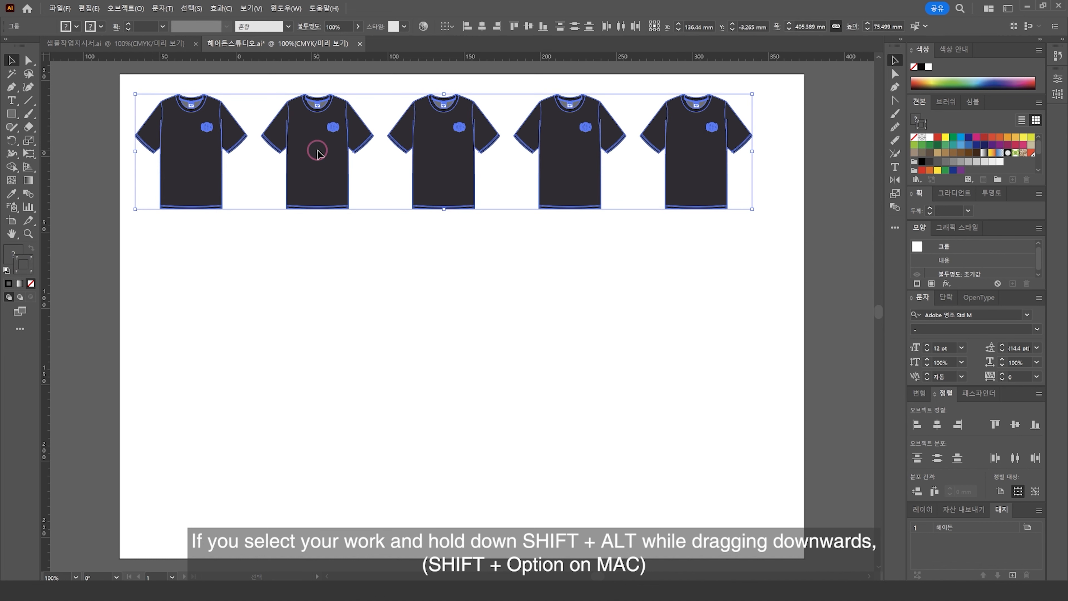
left_click_drag(317, 154, 296, 309)
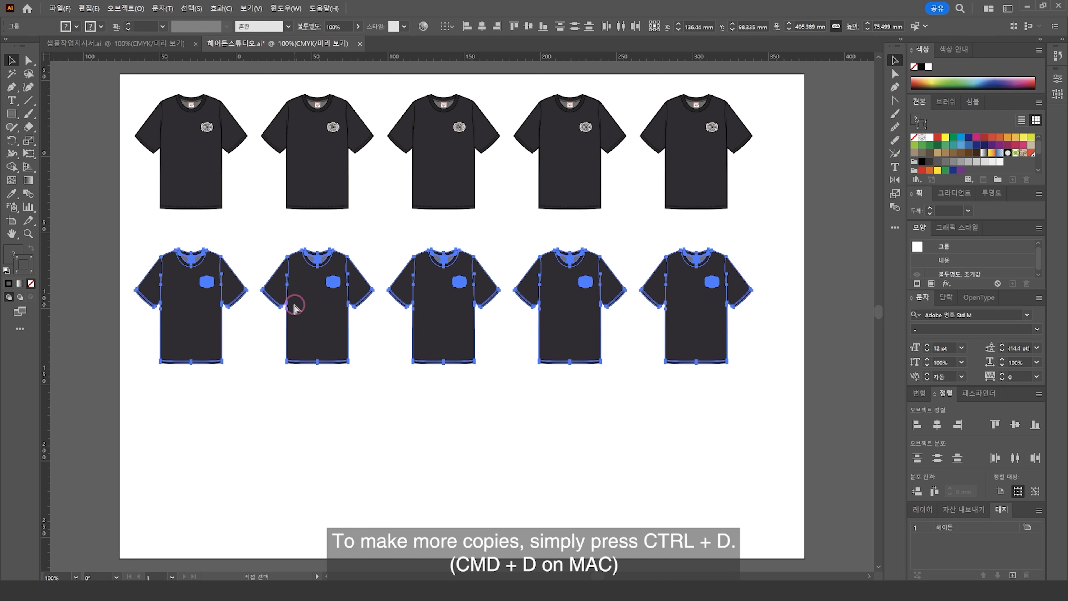
key("ctrl+d")
left_click(805, 402)
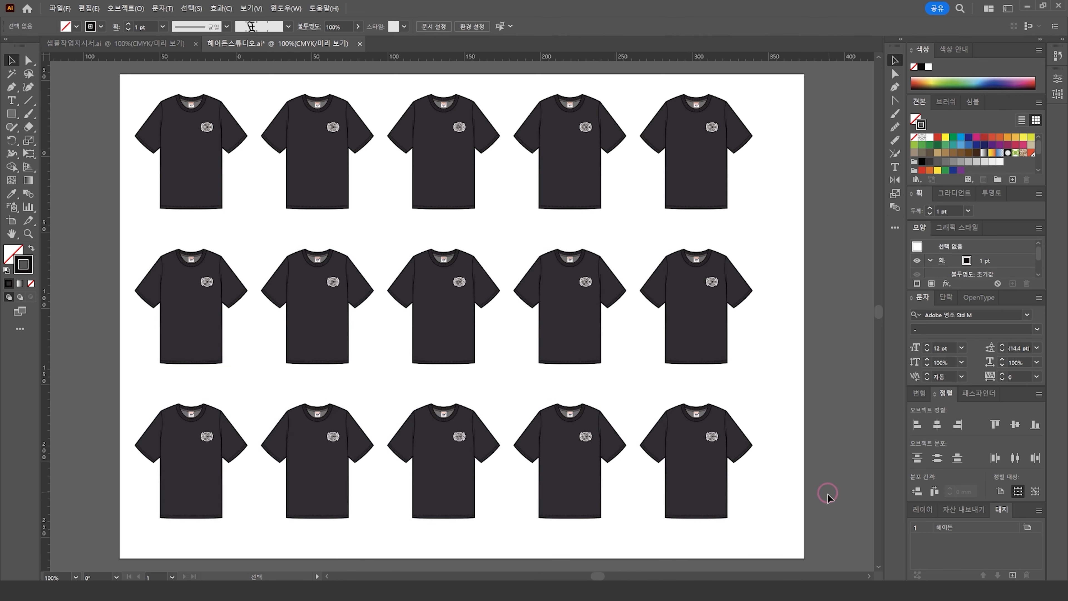
Group all fifteen T-shirts to centre them horizontally and vertically on the artboard, and ungroup them again
left_click_drag(827, 494, 100, 119)
key("ctrl+g")
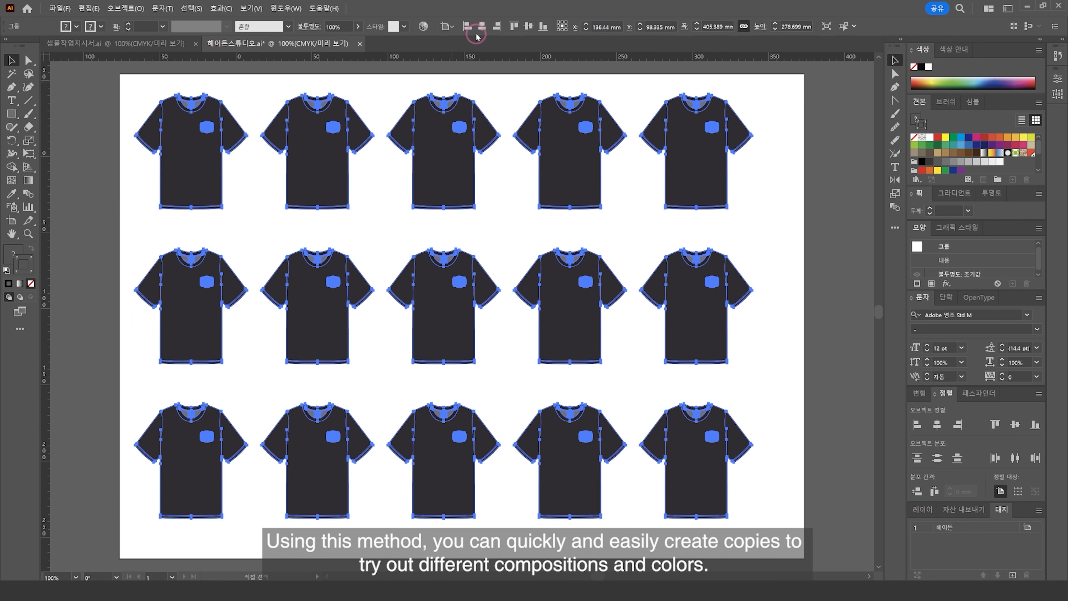
left_click(480, 30)
left_click(513, 88)
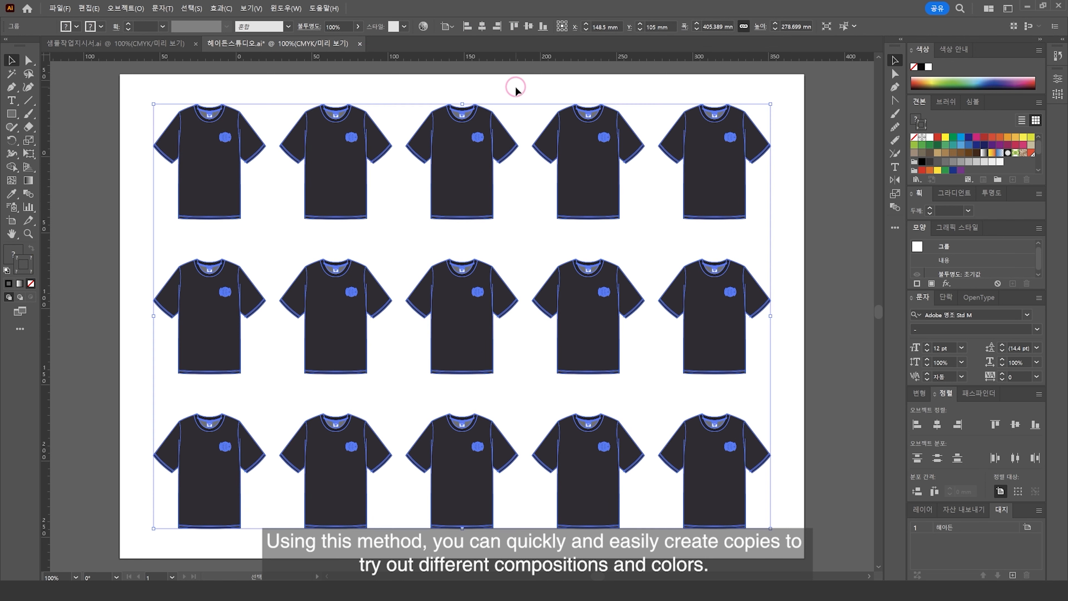
left_click(468, 129)
key("ctrl+shift+g")
left_click(479, 96)
Select the T-shirts one by one across the first two rows to check that each is a separate object
left_click(358, 147)
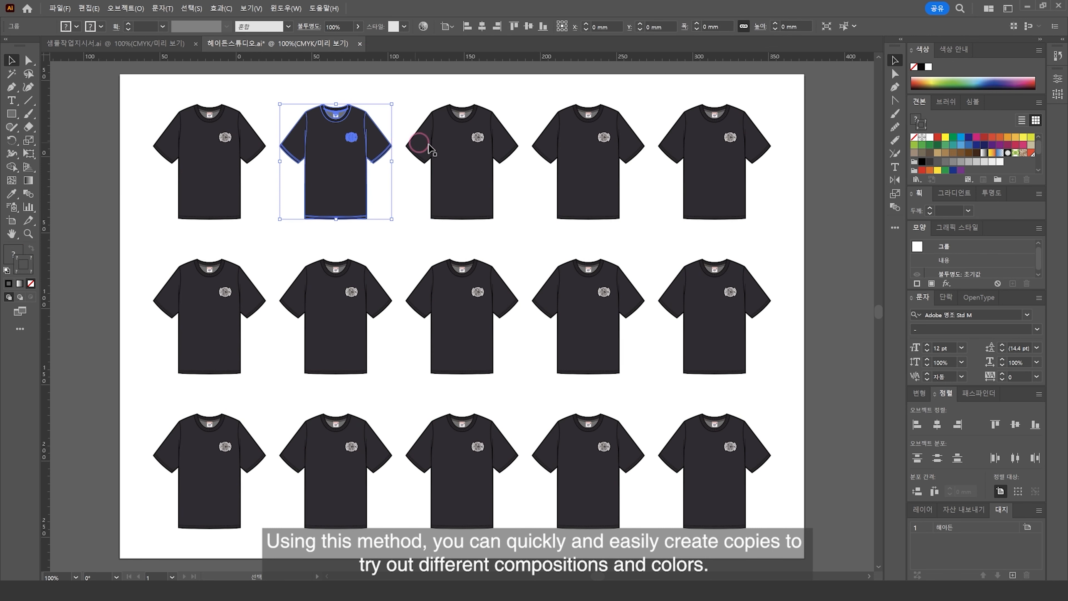
left_click(456, 151)
left_click(584, 153)
left_click(715, 160)
left_click(210, 312)
left_click(346, 307)
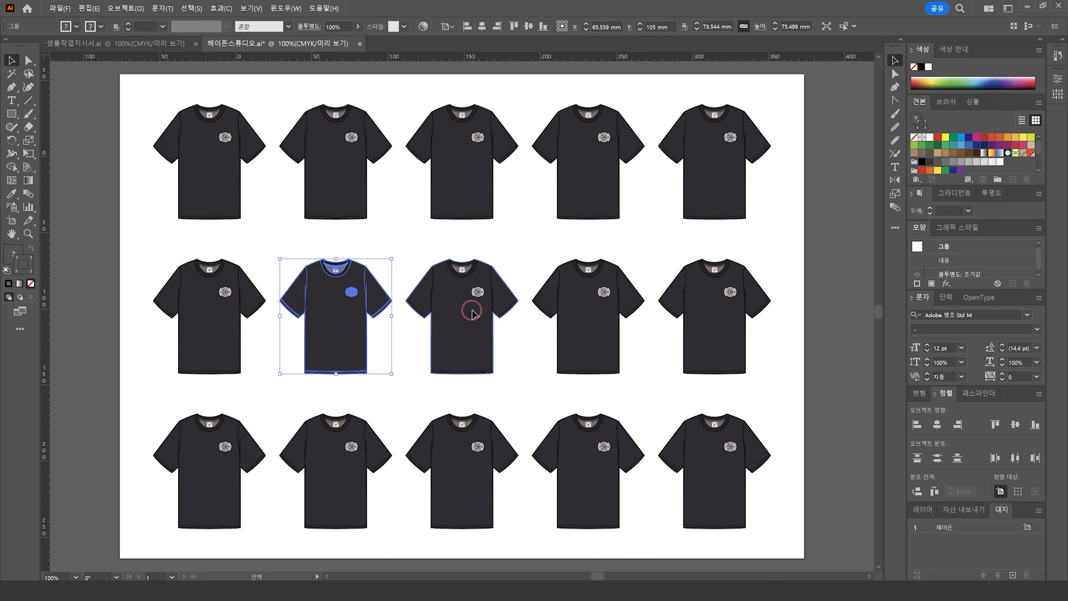
left_click(470, 307)
left_click(614, 311)
left_click(729, 303)
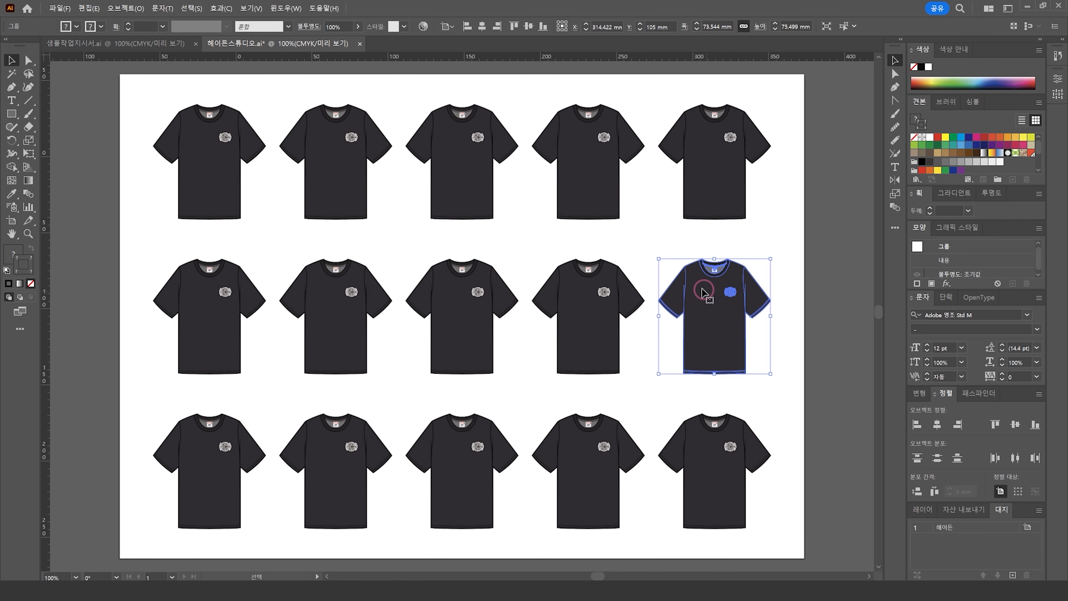
left_click(645, 238)
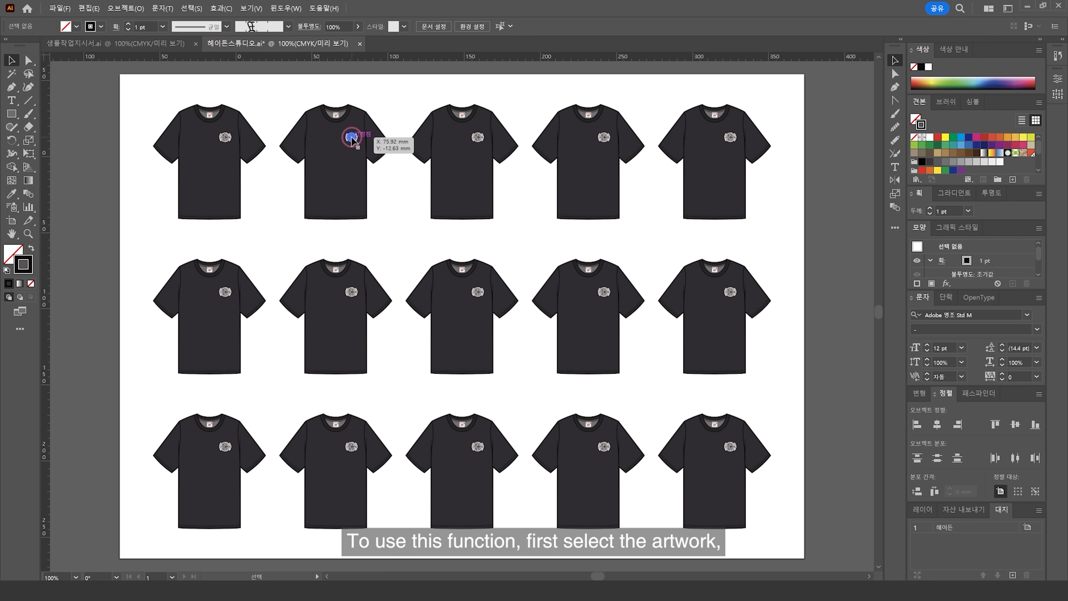
Open the advanced Recolor Artwork options for the second T-shirt in the top row and make the advanced dialog open on launch
left_click(352, 141)
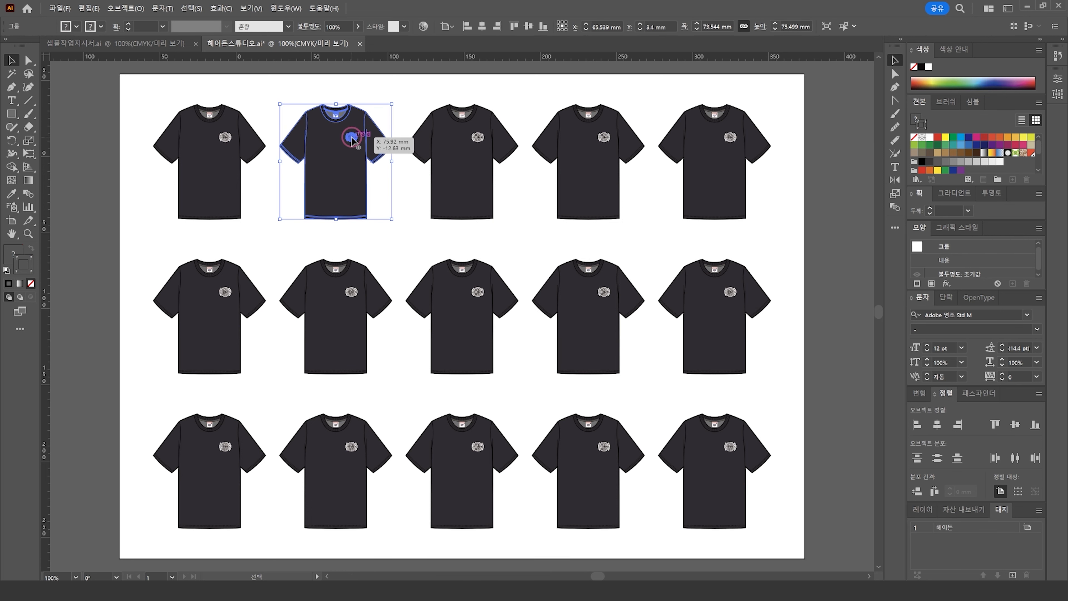
left_click(89, 14)
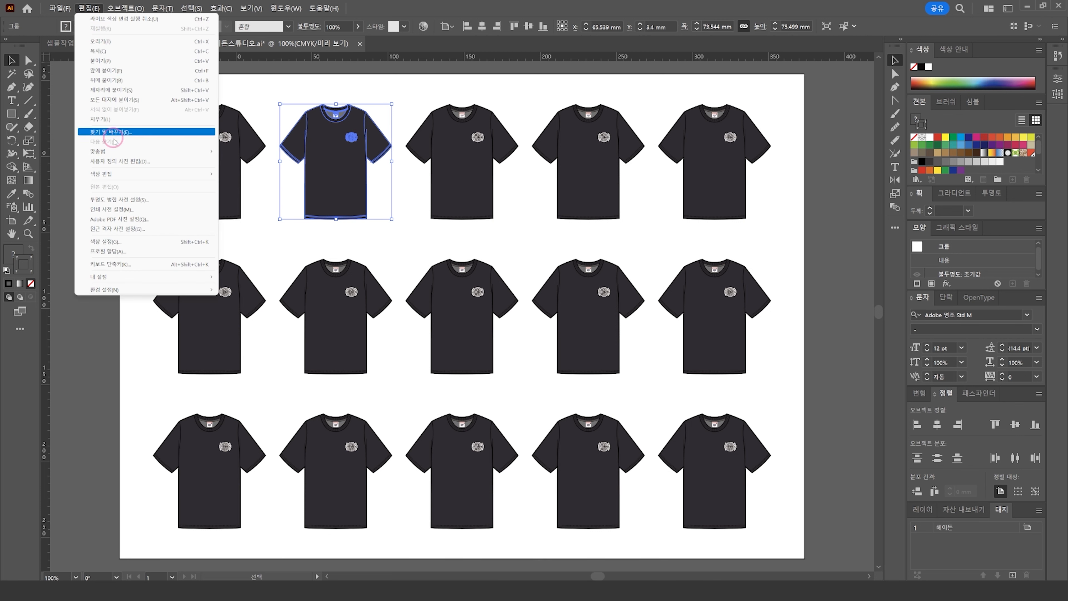
mouse_move(121, 173)
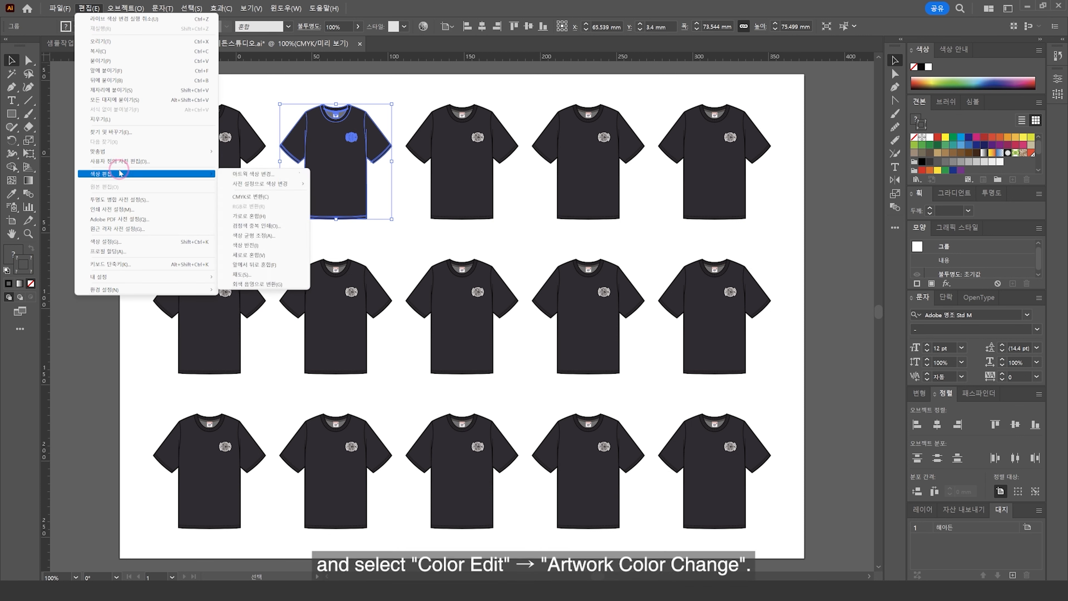
left_click(269, 176)
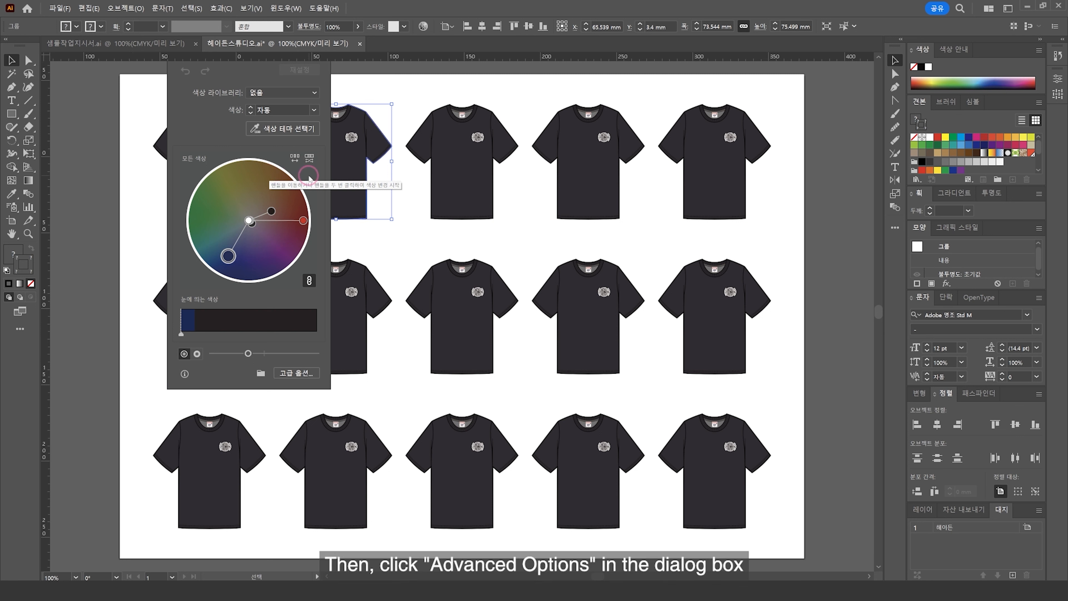
left_click(304, 374)
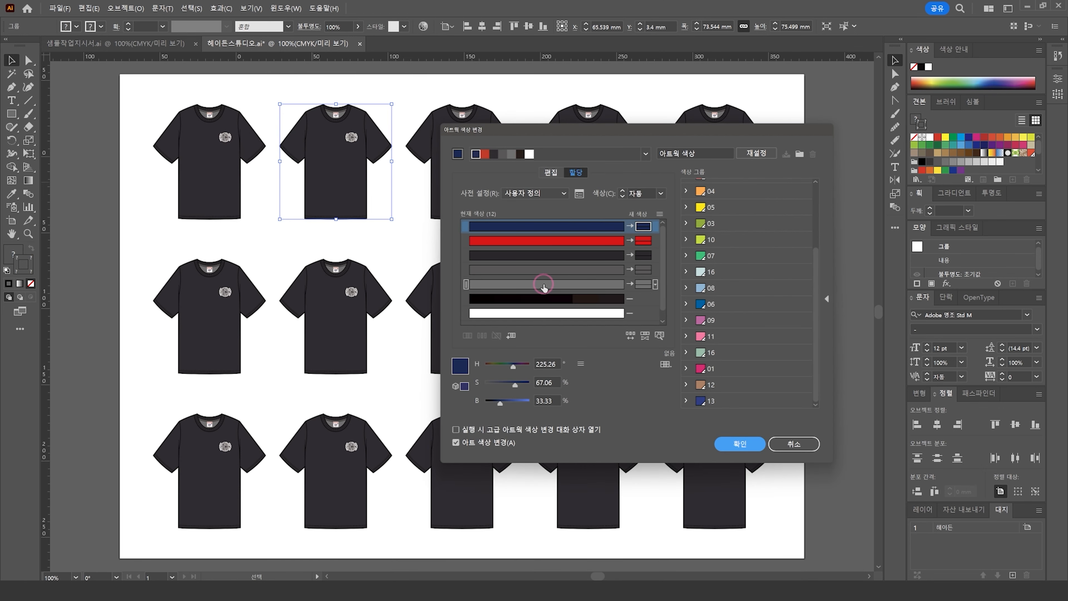
left_click(456, 430)
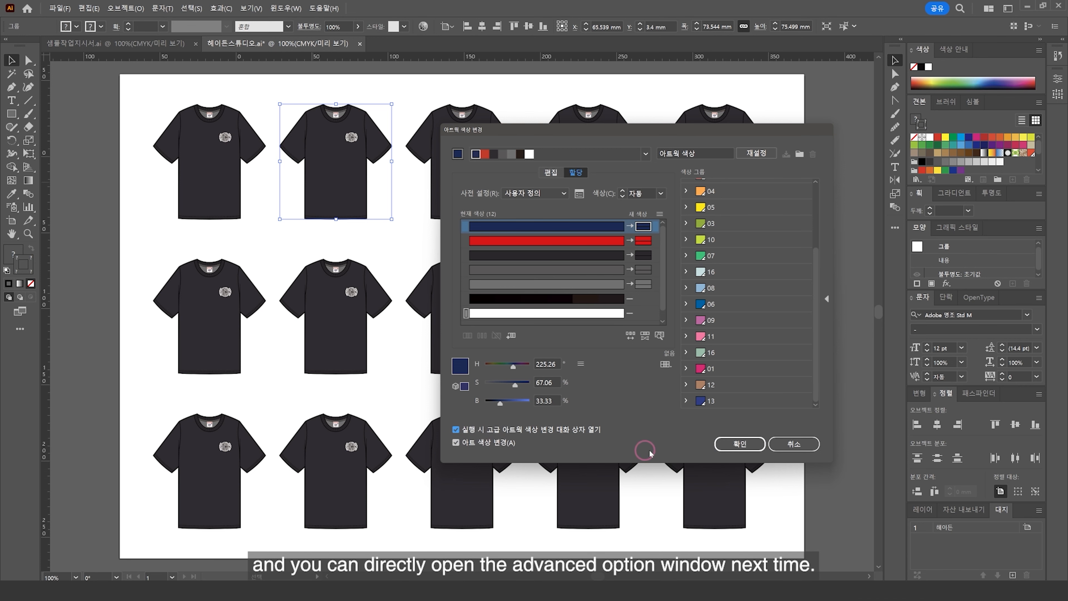
left_click(737, 444)
Reopen the Recolor Artwork dialog for the selected T-shirt, with the shirt shown enlarged beside it
scroll(378, 156, "up", 3)
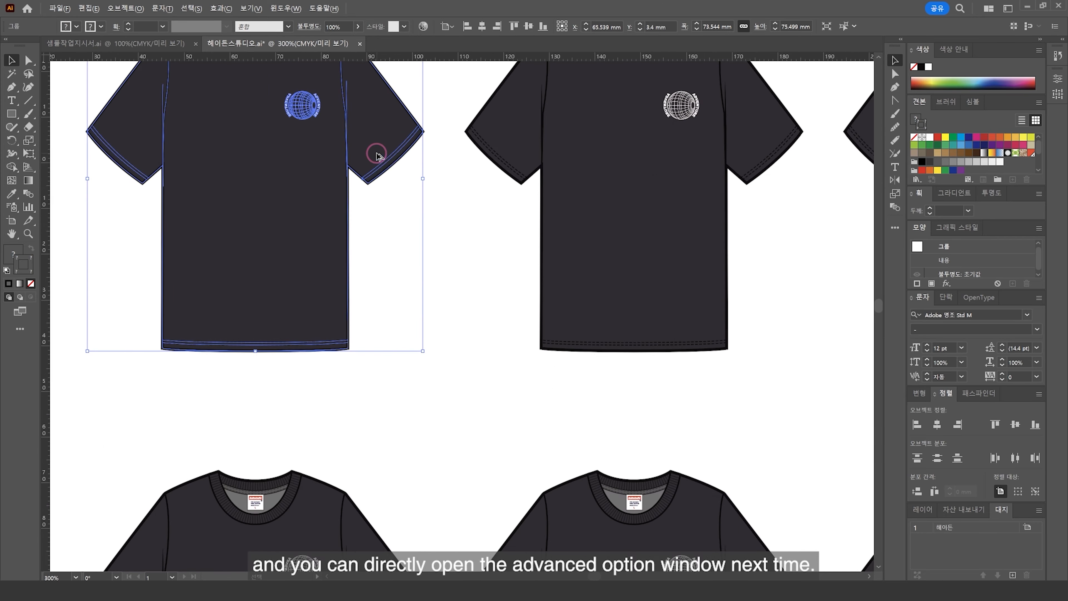
scroll(447, 219, "up", 5)
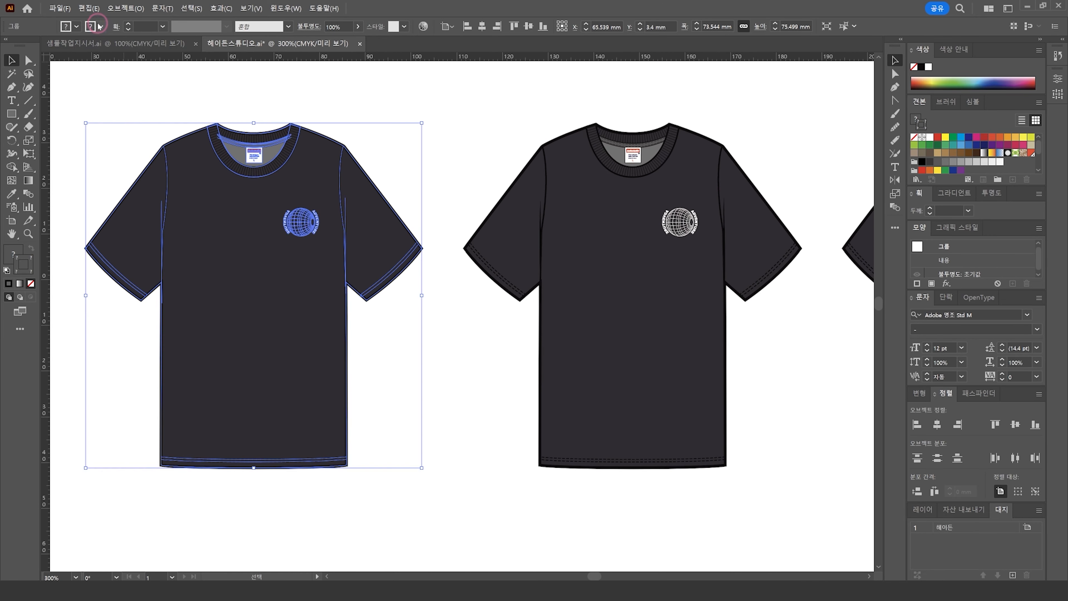
left_click(89, 8)
mouse_move(133, 176)
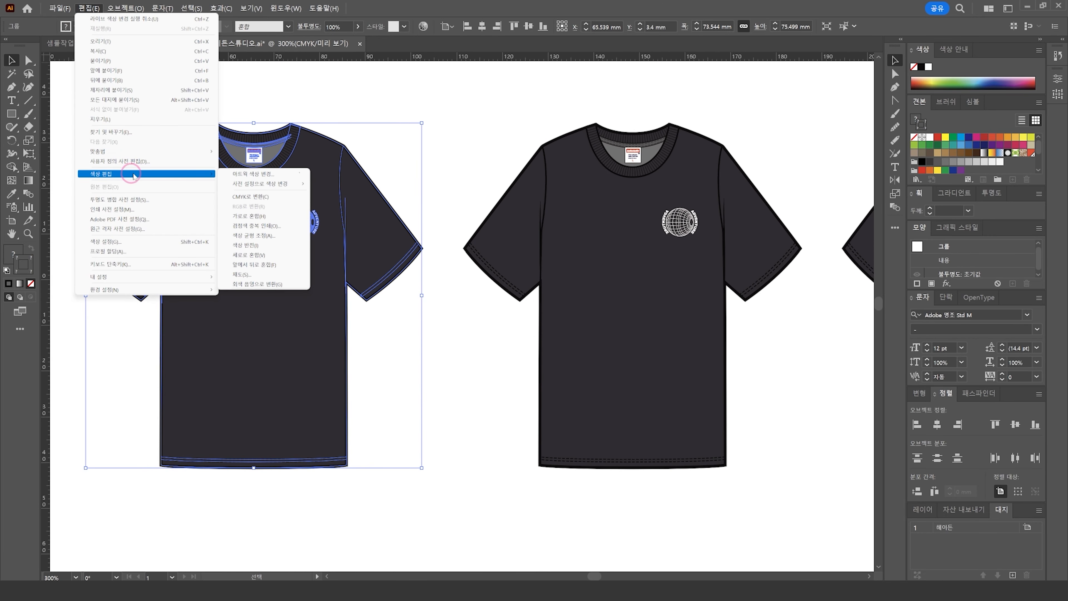
left_click(250, 174)
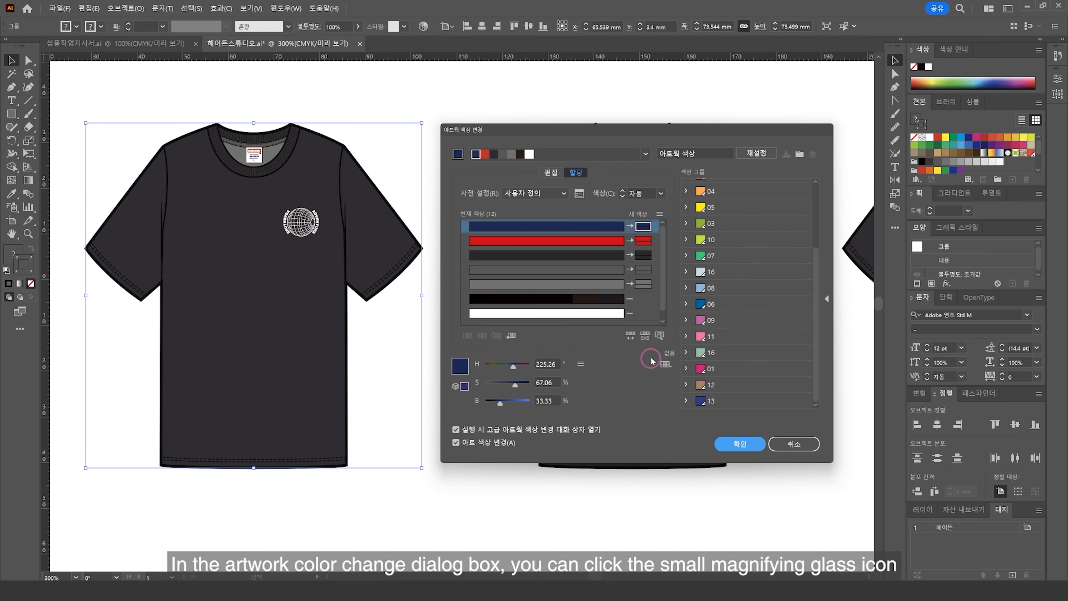
Examine where the navy, red, near-black and grey colours are used by highlighting each one in the T-shirt artwork
left_click(659, 337)
left_click(580, 241)
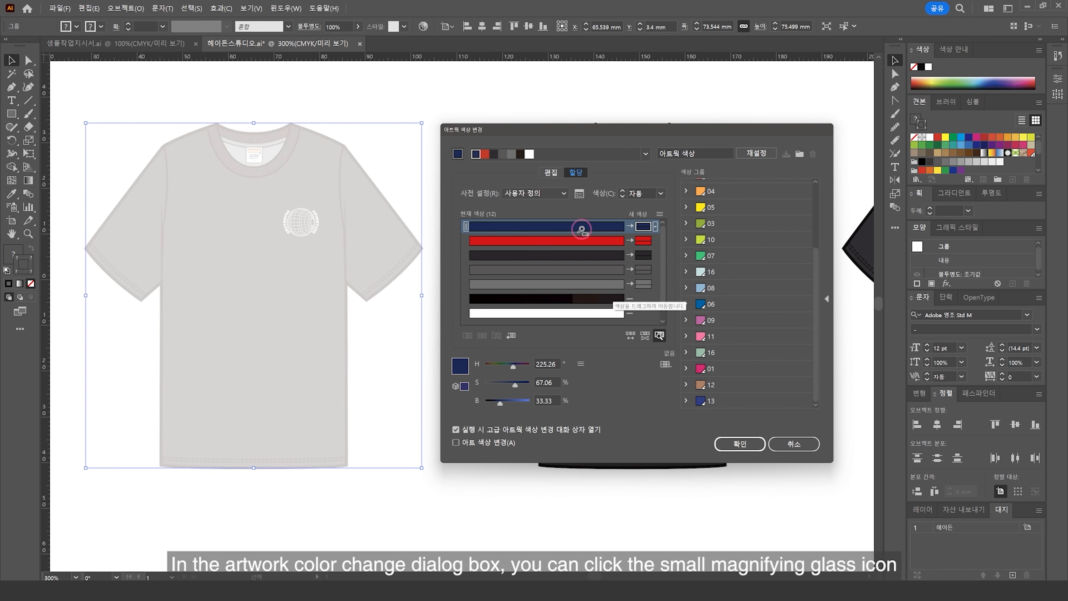
left_click(579, 256)
left_click(579, 269)
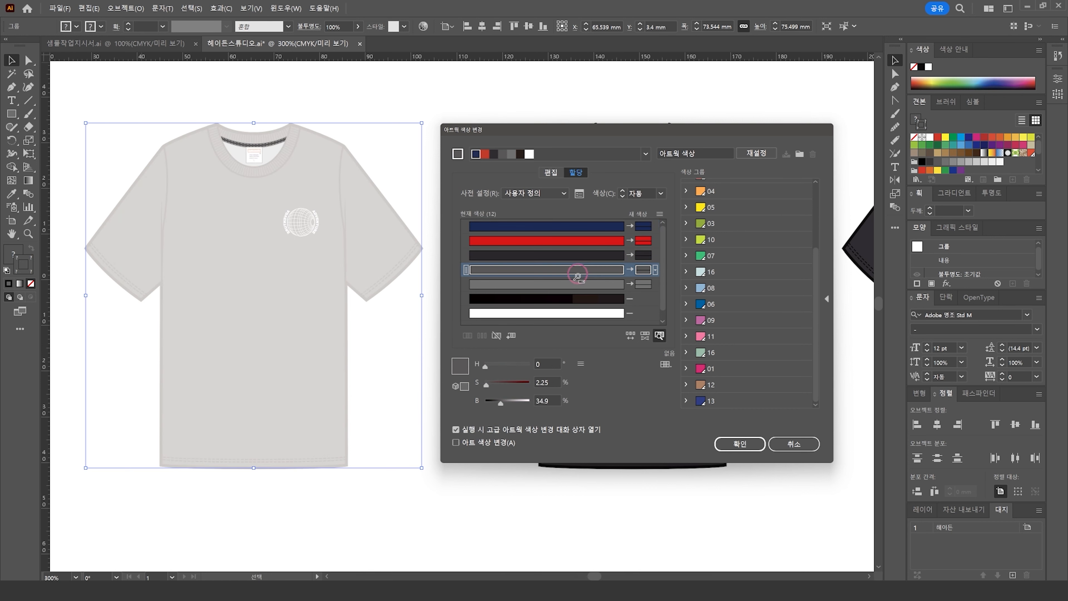
left_click(578, 285)
left_click(578, 270)
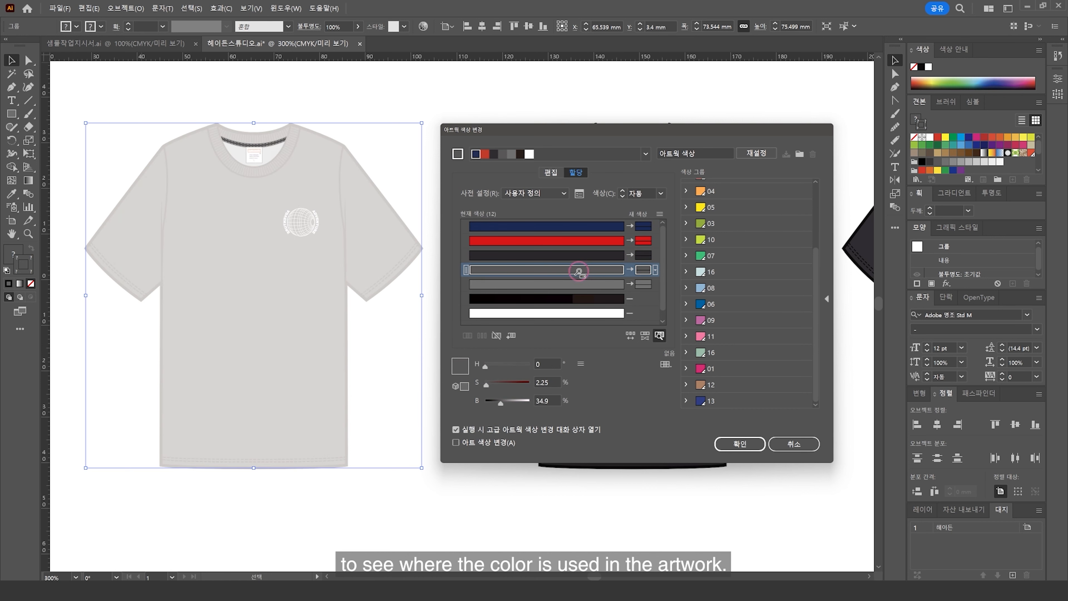
left_click(578, 255)
left_click(580, 240)
left_click(581, 227)
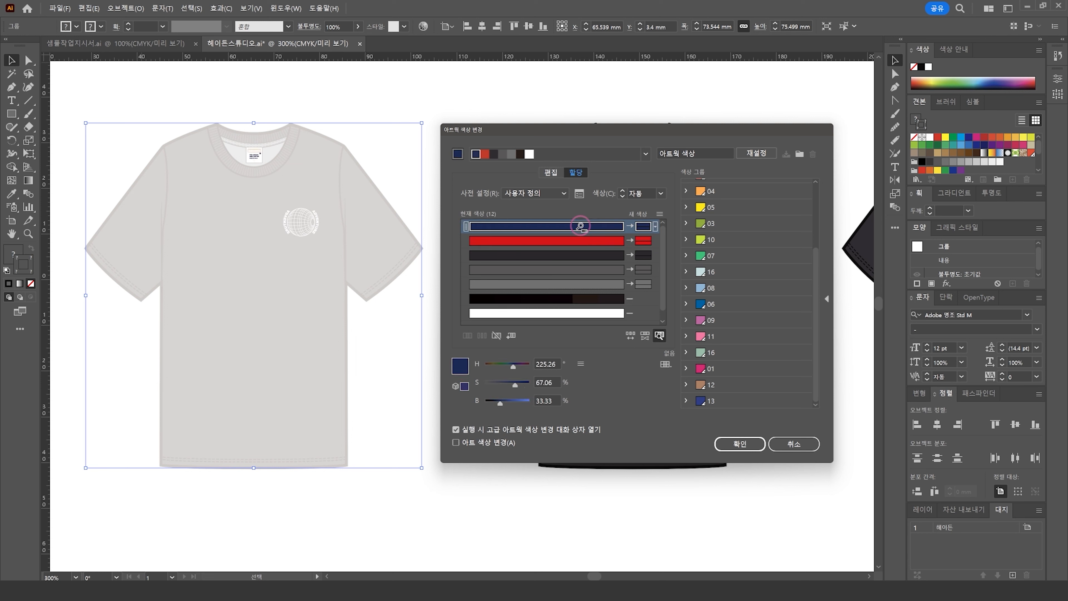
left_click(659, 336)
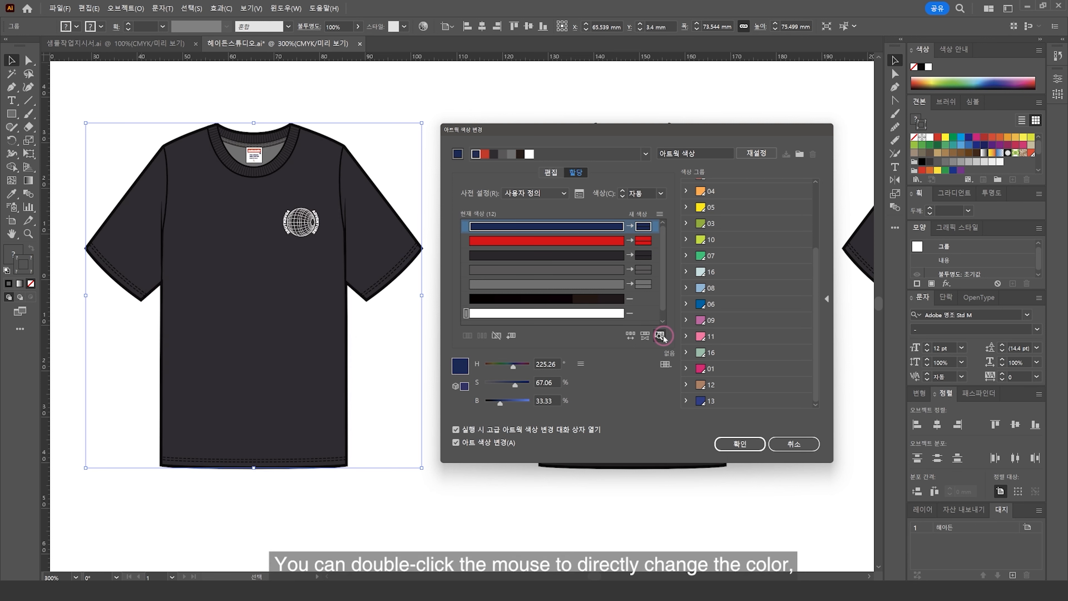
Recolour the T-shirt's near-black fabric colour to a neutral grey with H 0, S 0 and B 60.78%
left_click(597, 262)
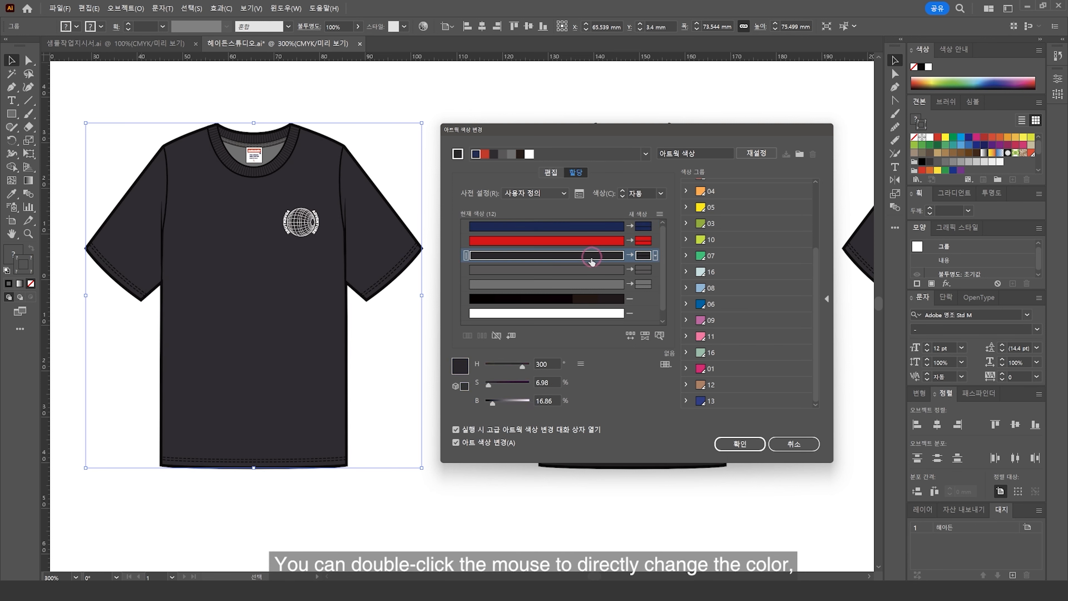
double_click(462, 367)
left_click(420, 353)
left_click(669, 307)
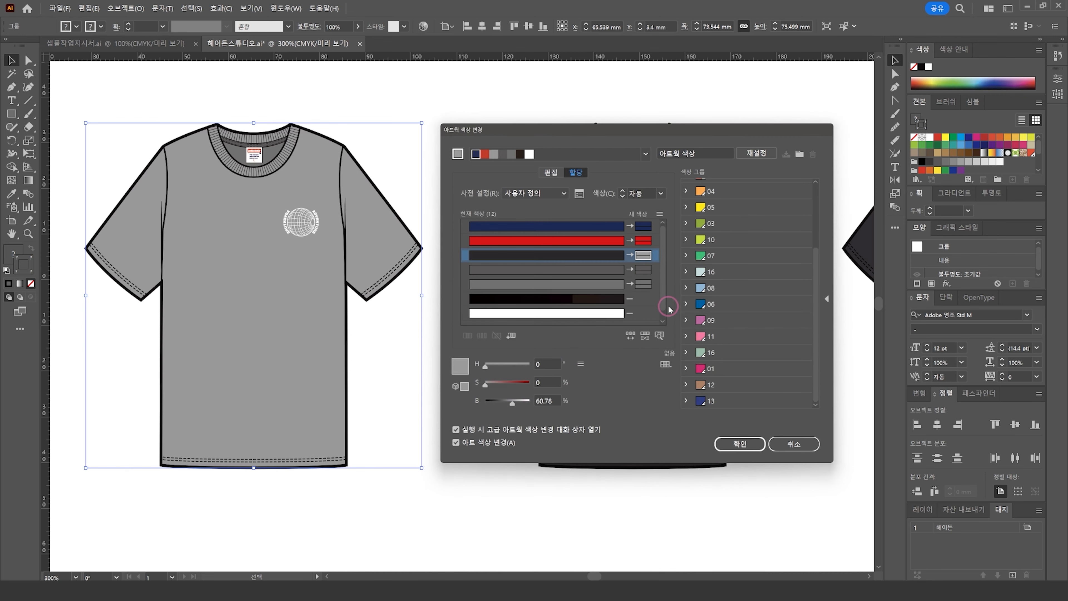
Try swapping the red colour with the grey fabric colour of the T-shirt, and reset the artwork to its original colours
left_click(645, 242)
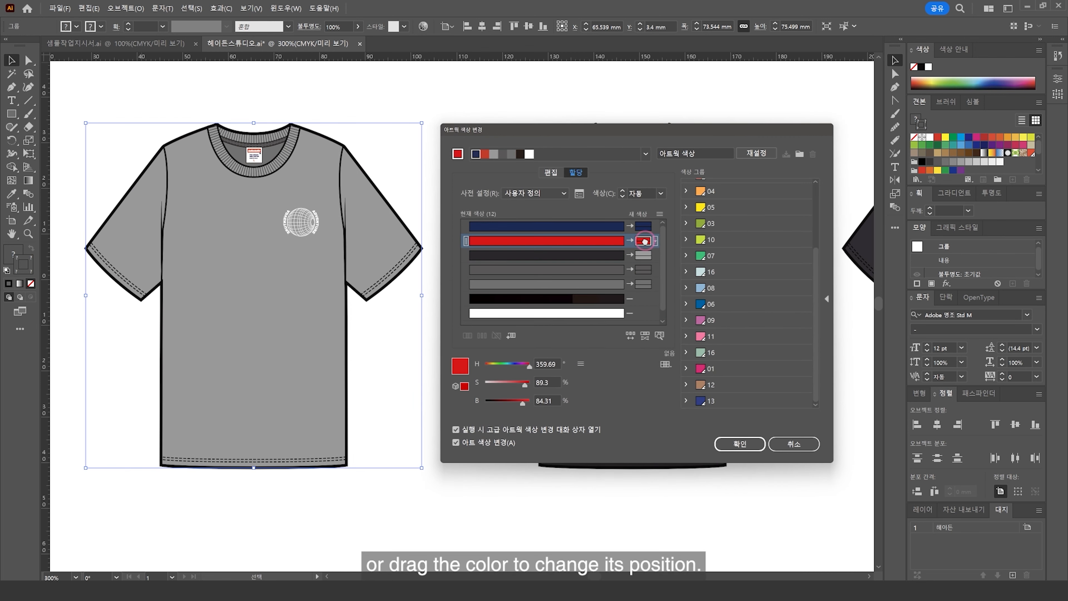
left_click_drag(645, 243, 647, 258)
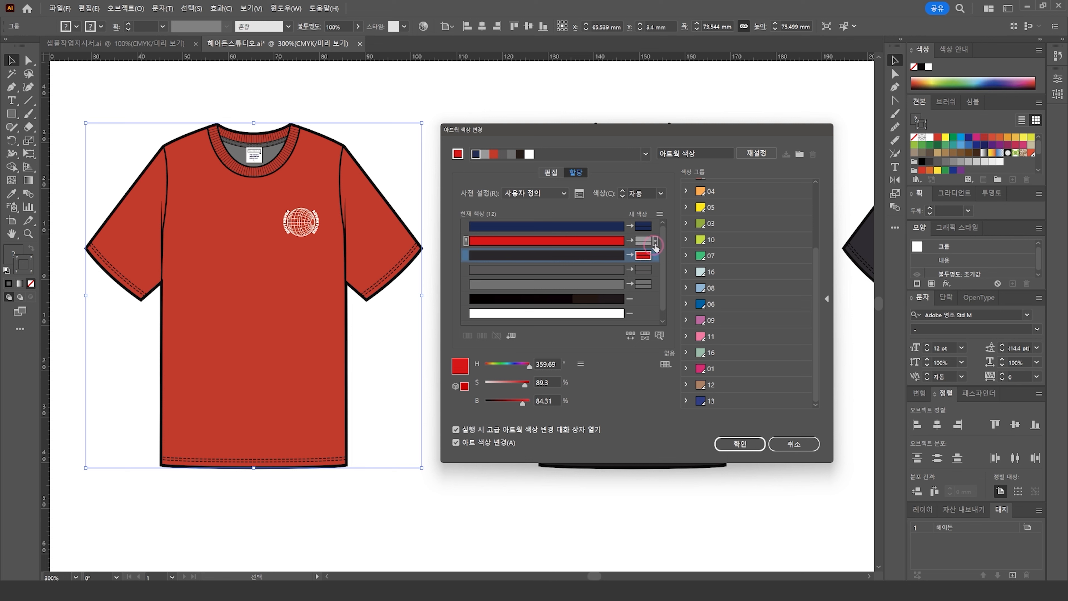
left_click(756, 155)
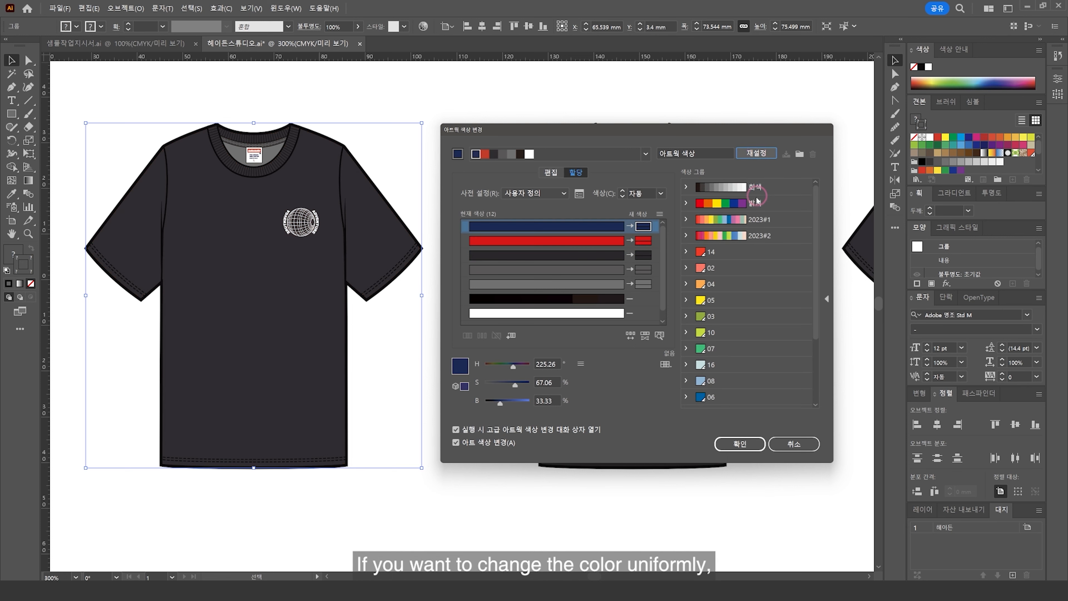
Recolour the T-shirt with the 2023#1 colour group and make the group's yellow the base colour
left_click(734, 223)
left_click(646, 154)
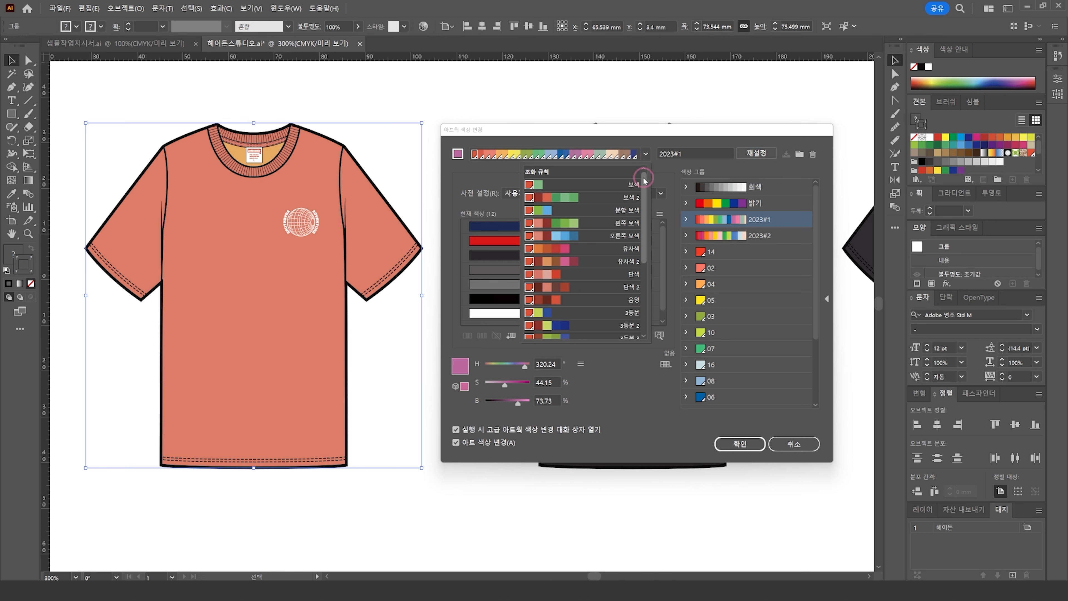
left_click(645, 259)
scroll(645, 262, "up", 5)
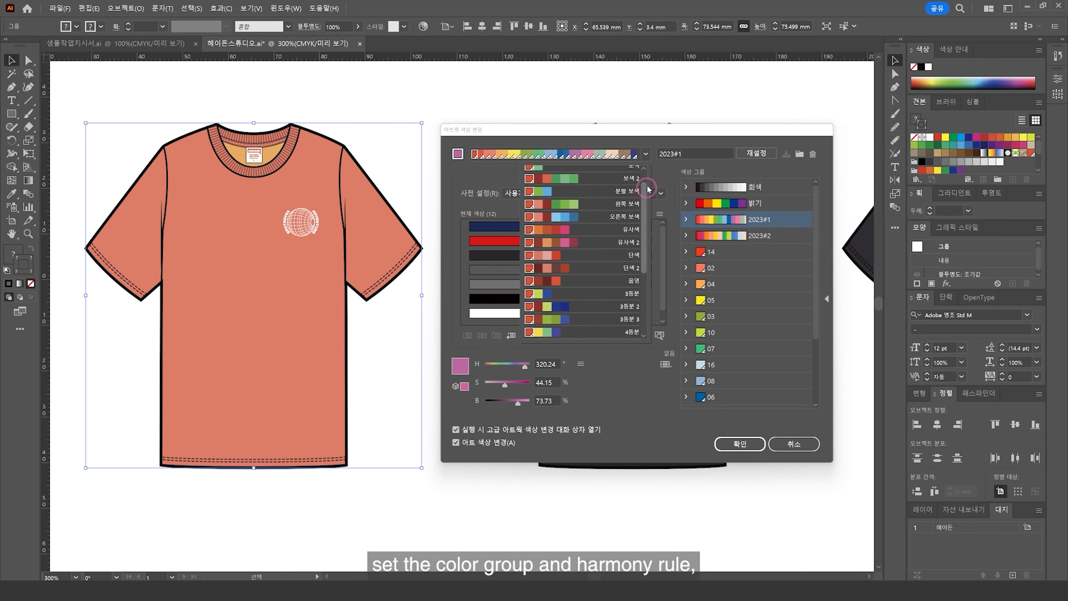
left_click(646, 154)
left_click(513, 155)
left_click(457, 154)
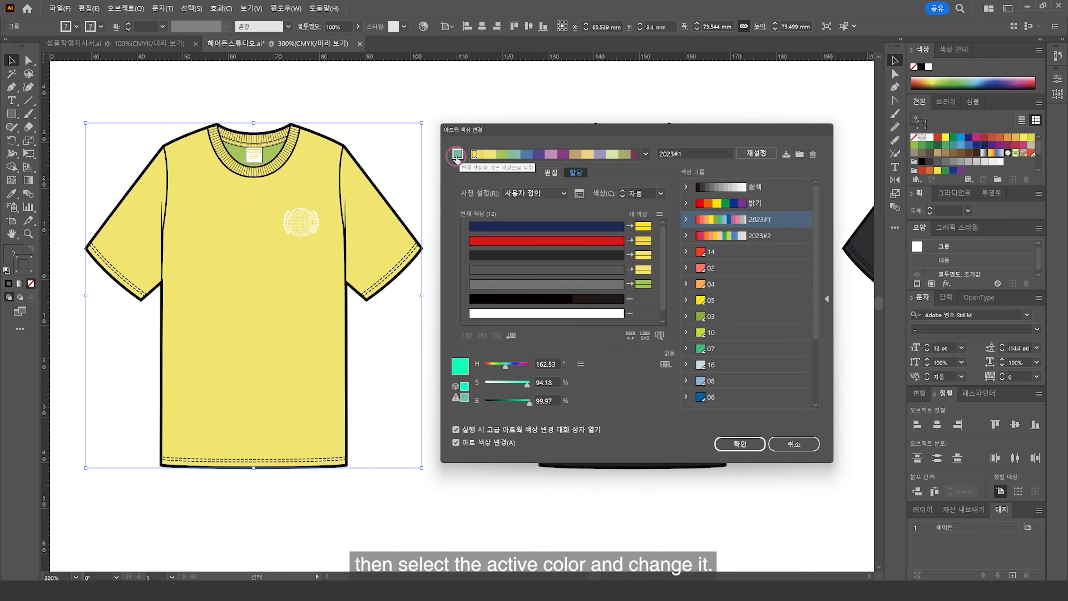
Try green and pink from the 2023#1 group as the T-shirt's base colour, and reapply the group
left_click(718, 223)
left_click(458, 154)
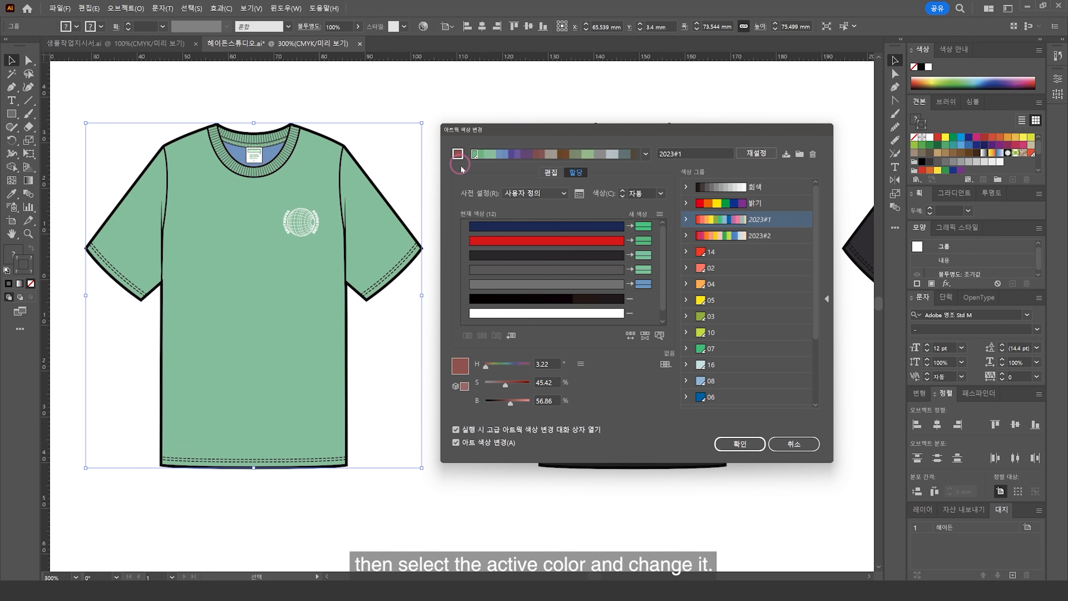
left_click(710, 222)
left_click(589, 163)
left_click(457, 154)
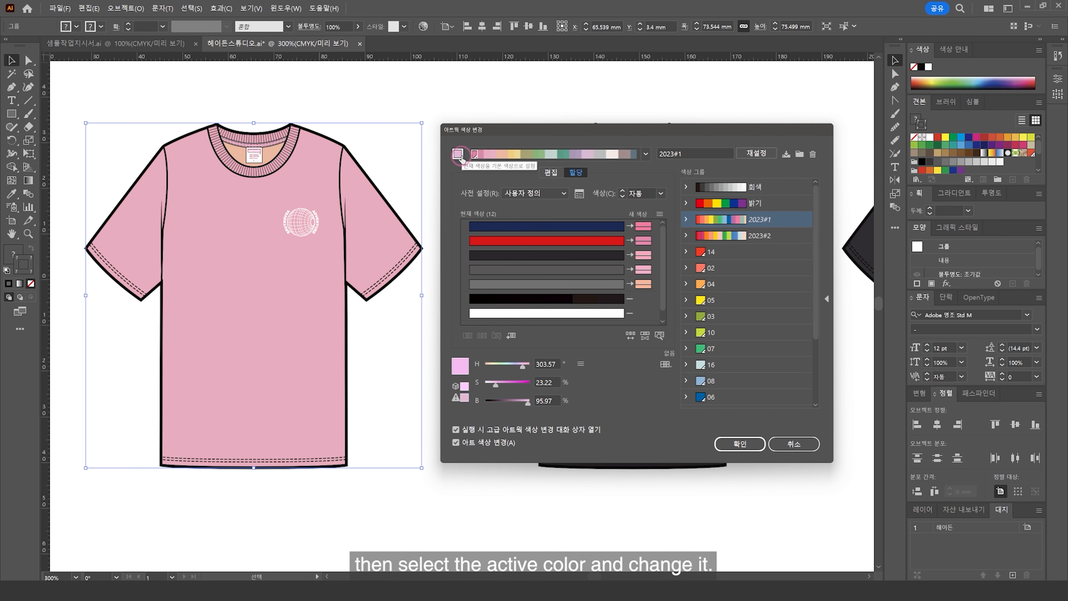
left_click(709, 224)
Recolour the top row's second to fifth T-shirts with colour groups 14, 02, 05 and 03
left_click(740, 443)
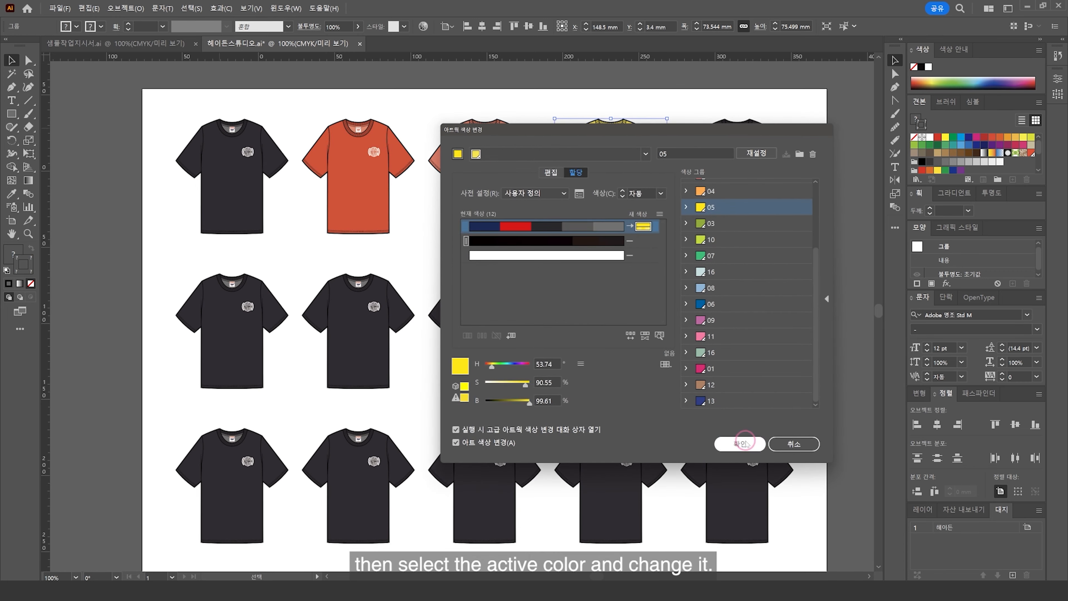
left_click(746, 443)
left_click(711, 223)
Recolour the five T-shirts of the middle row with colour groups 10, 07, 16 (pale blue-grey), 08 and 06
left_click(711, 240)
left_click(505, 330)
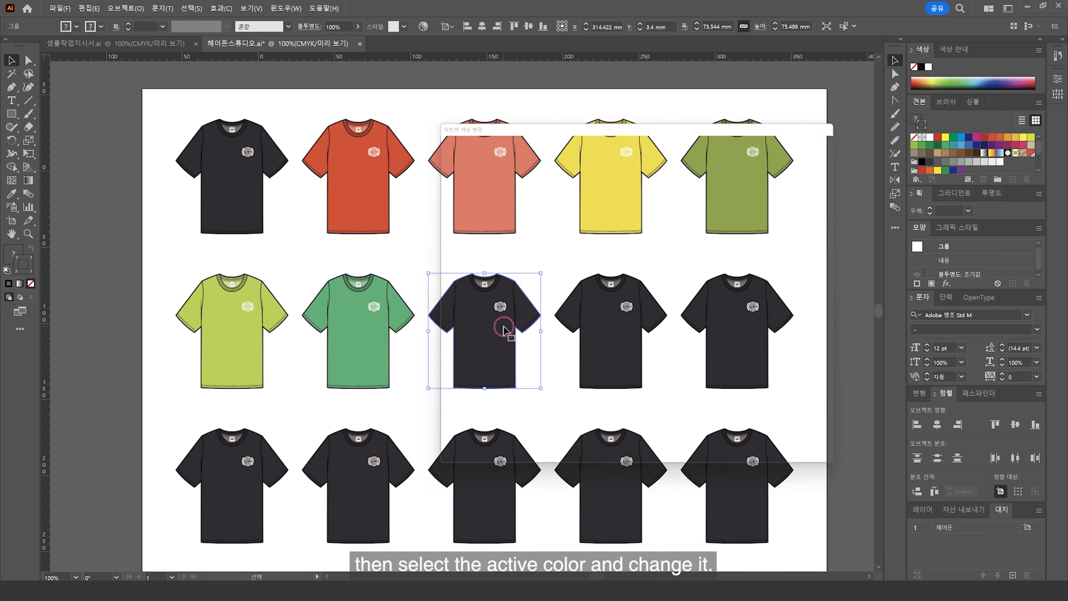
left_click(711, 288)
left_click(759, 351)
left_click(711, 305)
Recolour the five T-shirts of the bottom row with colour groups 09, 11, 16 (grey-green), 12 and 13
left_click(711, 320)
left_click(740, 443)
left_click(358, 475)
left_click(711, 336)
left_click(484, 475)
left_click(711, 353)
left_click(711, 385)
left_click(731, 471)
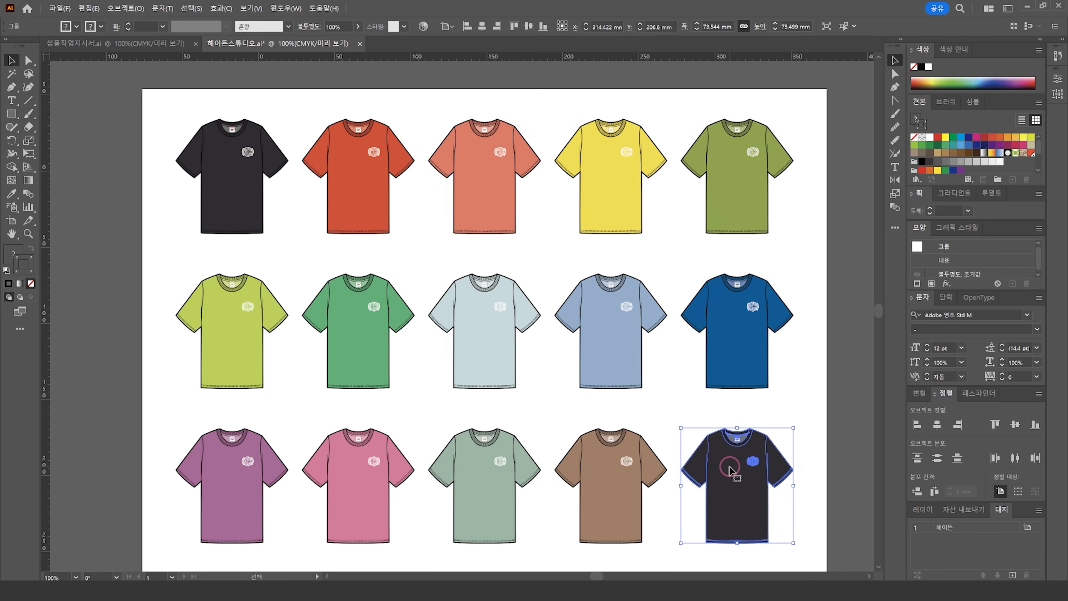
left_click(711, 400)
left_click(787, 410)
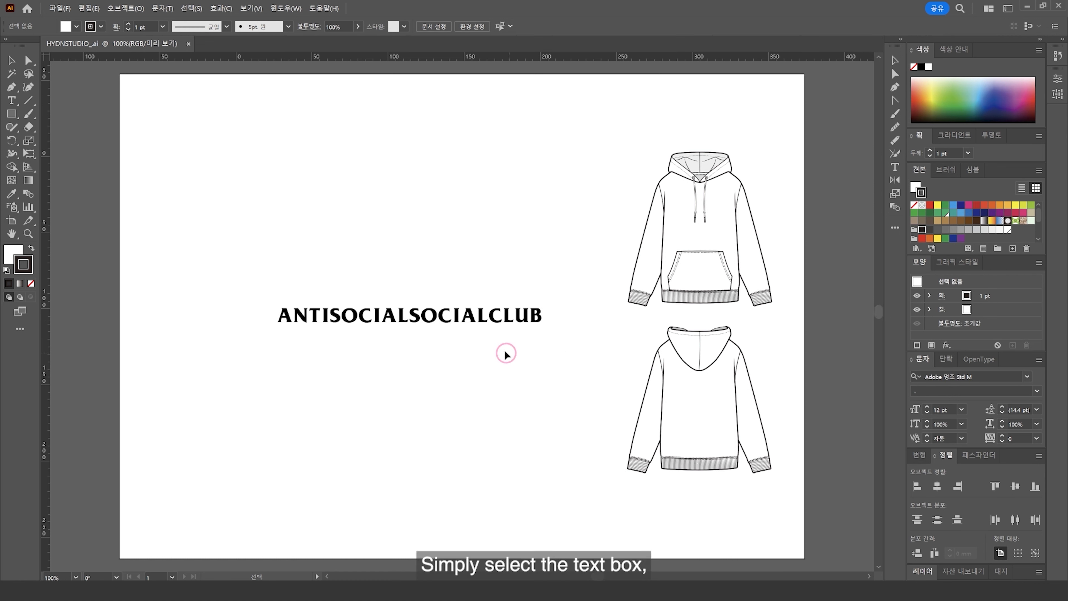
Widen the tracking of the ANTISOCIALSOCIALCLUB text to 100
left_click(404, 317)
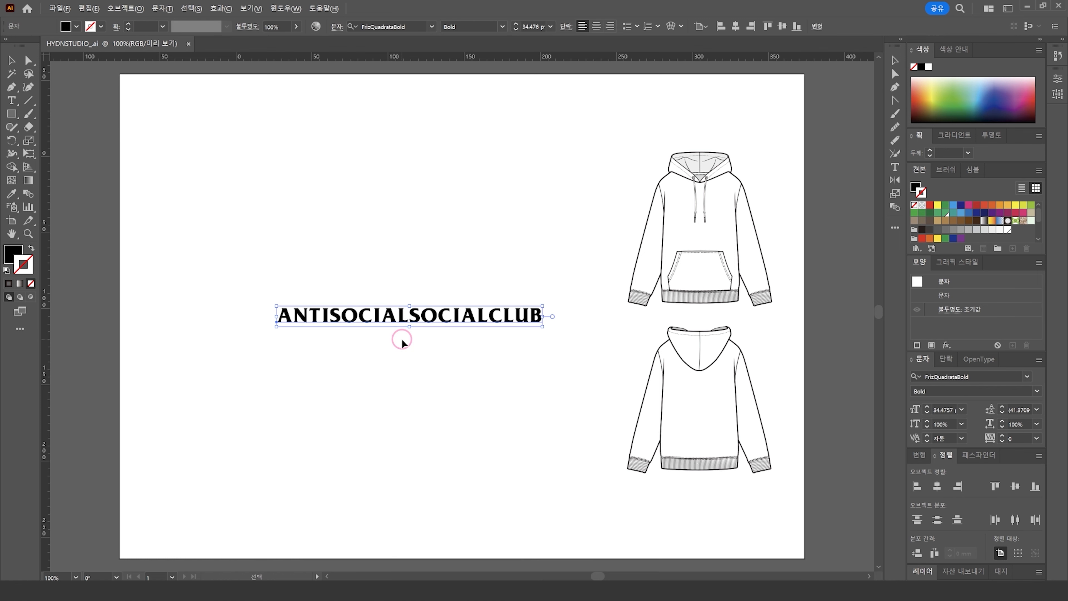
key("alt+Right")
key("alt+Right")
key("alt+Right")
key("alt+Right")
key("alt+Right")
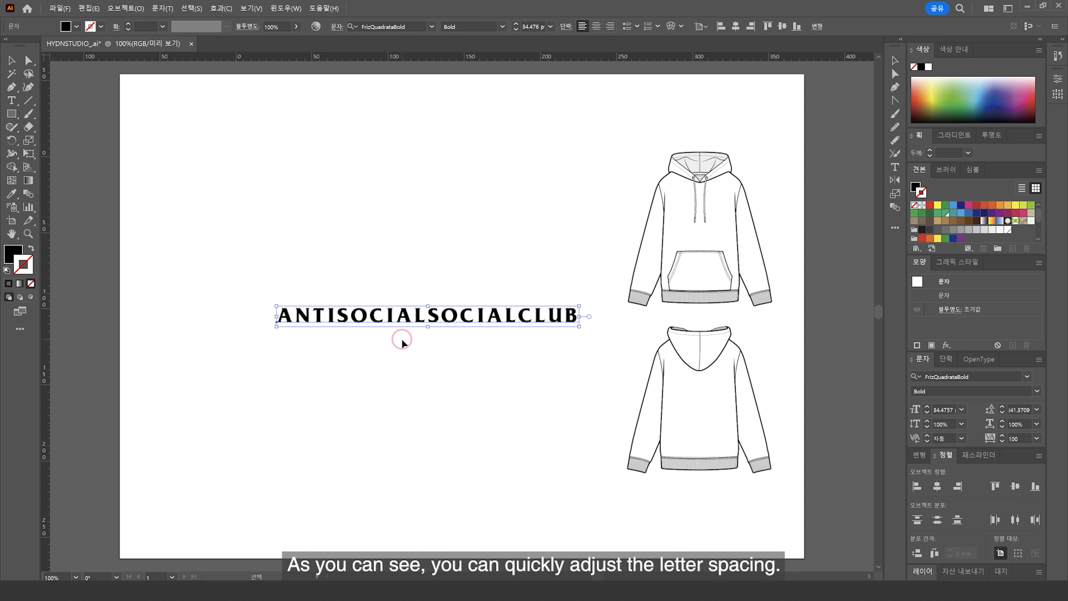
Return the ANTISOCIALSOCIALCLUB text's tracking to 0
key("alt+Left")
key("alt+Left")
key("alt+Left")
key("alt+Left")
key("alt+Left")
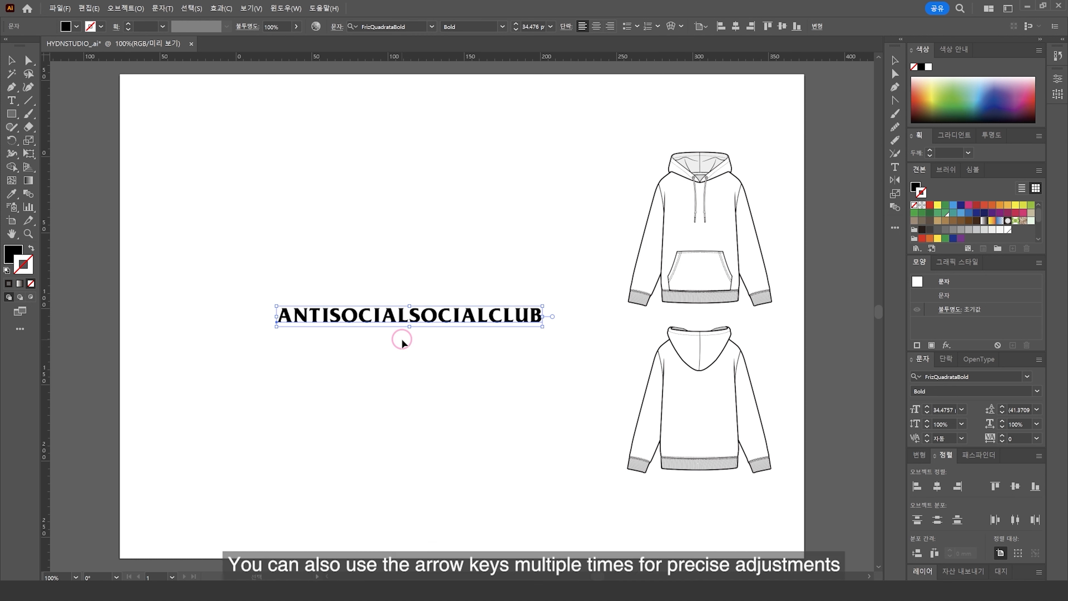
Widen the ANTISOCIALSOCIALCLUB text's tracking to 120 in repeated small increments
key("alt+Right")
key("alt+Right")
key("alt+Right")
key("alt+Right")
key("alt+Right")
key("alt+Right")
key("alt+Right")
key("alt+Right")
key("alt+Right")
key("alt+Right")
key("alt+Right")
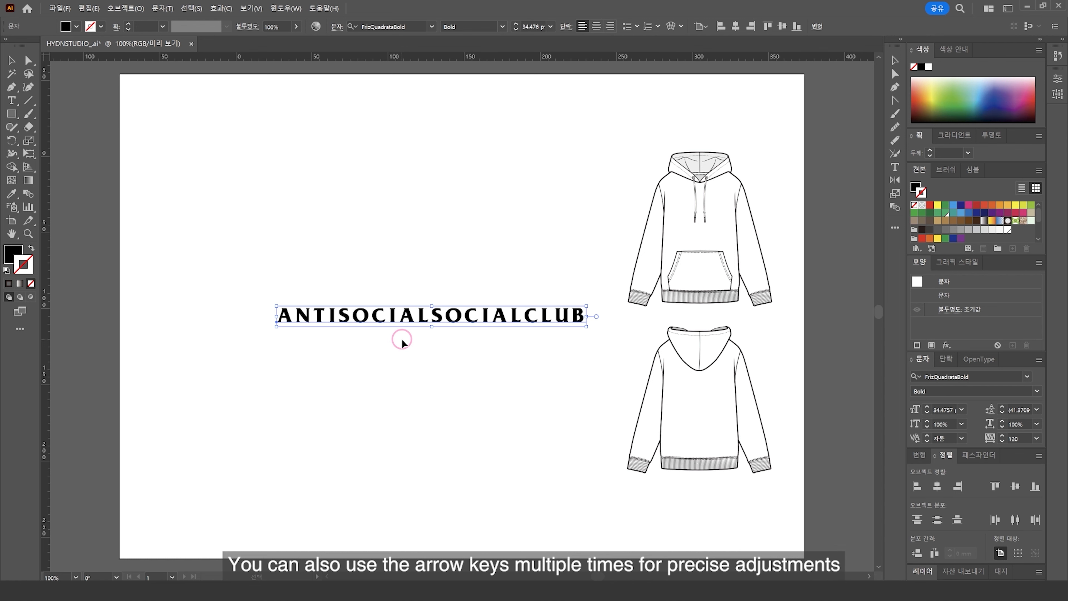
Tighten the ANTISOCIALSOCIALCLUB text's tracking to 40 in repeated small increments
key("alt+Left")
key("alt+Left")
key("alt+Left")
key("alt+Left")
key("alt+Left")
key("alt+Left")
key("alt+Left")
key("alt+Left")
key("alt+Left")
key("alt+Left")
key("alt+Left")
key("alt+Left")
key("alt+Left")
key("alt+Left")
key("alt+Left")
key("alt+Left")
key("alt+Left")
key("alt+Left")
key("alt+Left")
key("alt+Left")
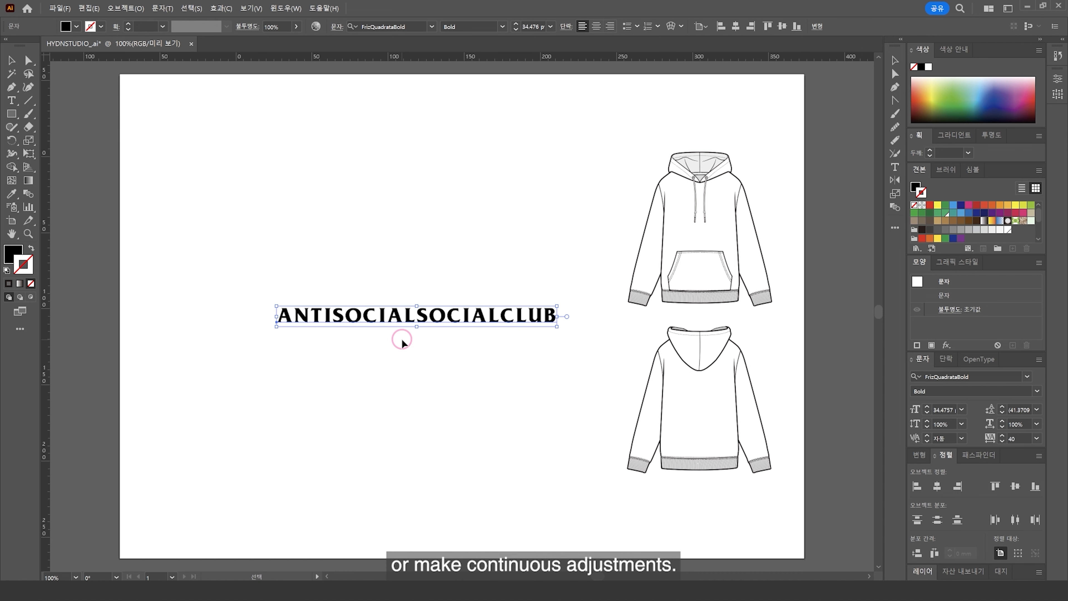
Adjust the ANTISOCIALSOCIALCLUB text's tracking continuously down to -980 so that its letters overlap
key("alt+Left")
key("alt+Left")
key("alt+Left")
key("alt+Left")
key("alt+Left")
key("alt+Left")
key("alt+Left")
key("alt+Left")
key("alt+Left")
key("alt+Left")
key("alt+Left")
key("alt+Left")
key("alt+Left")
key("alt+Left")
key("alt+Left")
key("alt+Left")
key("alt+Left")
key("alt+Left")
key("alt+Left")
key("alt+Left")
key("alt+Right")
key("alt+Right")
key("alt+Right")
key("alt+Right")
key("alt+Right")
key("alt+Right")
key("alt+Right")
key("alt+Right")
key("alt+Right")
key("alt+Right")
key("alt+Right")
key("alt+Right")
key("alt+Right")
key("alt+Right")
key("alt+Right")
key("alt+Right")
key("alt+Right")
key("alt+Right")
key("alt+Right")
key("alt+Right")
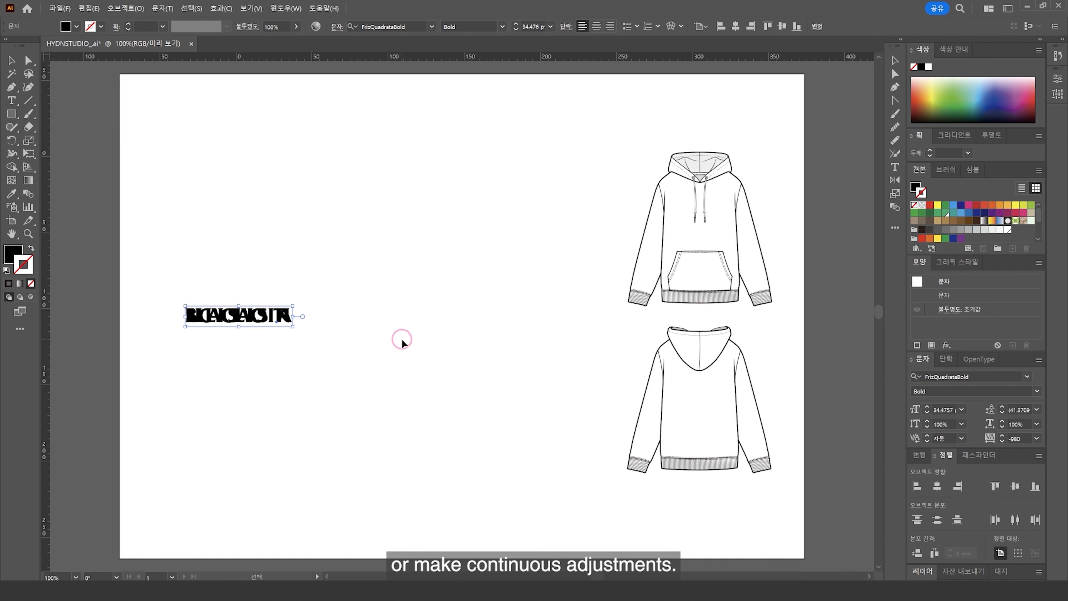
Widen the overlapping text's tracking continuously, and tighten it slightly again
key("alt+Right")
key("alt+Right")
key("alt+Right")
key("alt+Right")
key("alt+Right")
key("alt+Right")
key("alt+Right")
key("alt+Right")
key("alt+Right")
key("alt+Right")
key("alt+Right")
key("alt+Right")
key("alt+Right")
key("alt+Right")
key("alt+Right")
key("alt+Right")
key("alt+Right")
key("alt+Right")
key("alt+Right")
key("alt+Right")
key("alt+Left")
key("alt+Left")
key("alt+Left")
key("alt+Left")
key("alt+Left")
key("alt+Left")
key("alt+Left")
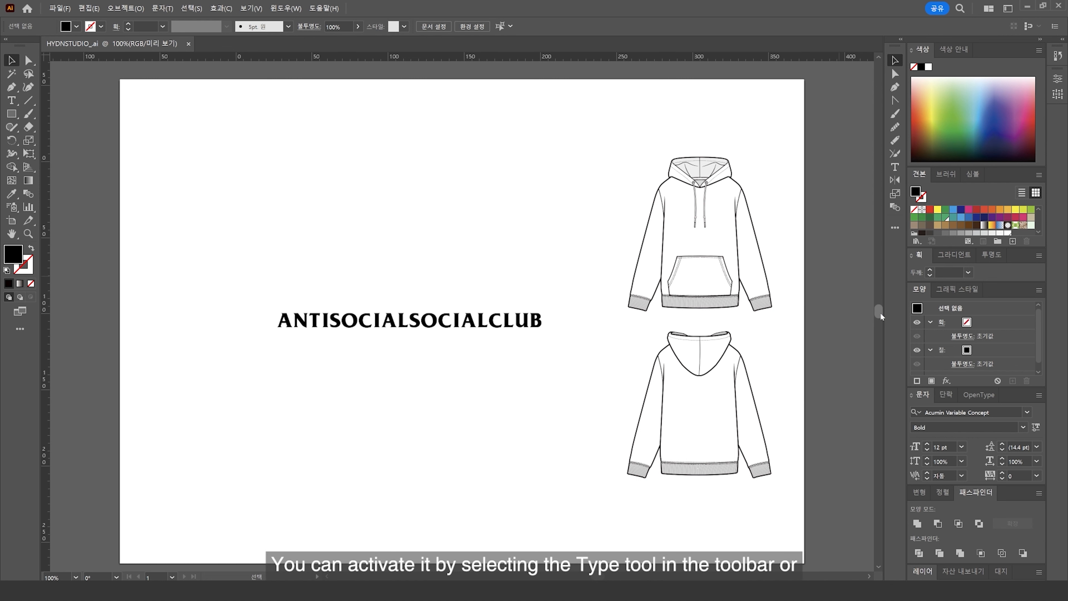
With the Touch Type tool, individually shift and resize the letters from the first N to the second I of ANTISOCIALSOCIALCLUB
left_click(16, 108)
right_click(17, 105)
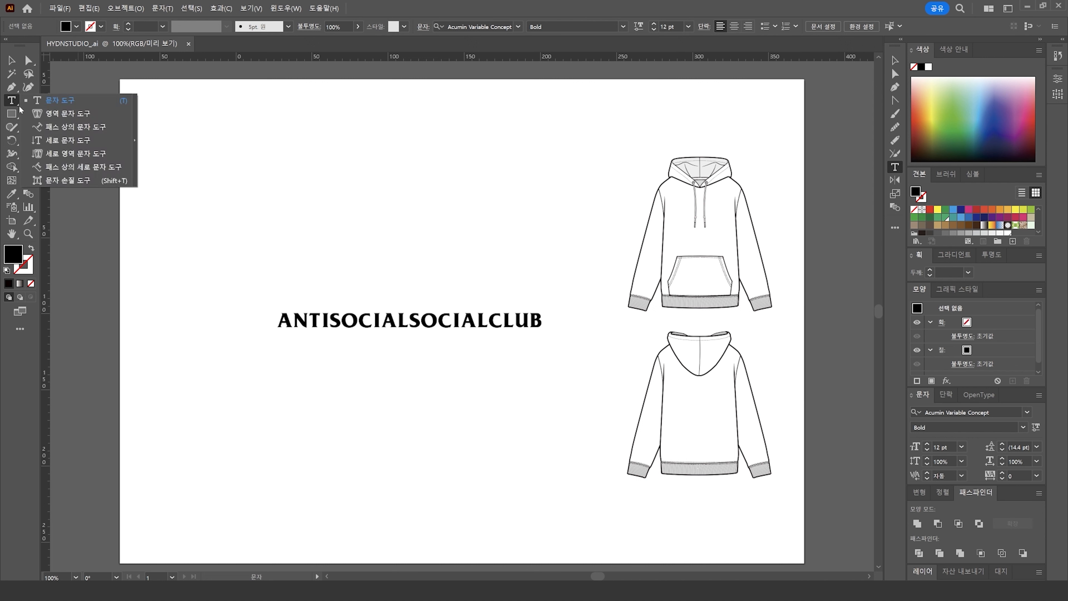
left_click(88, 181)
left_click_drag(301, 317, 381, 300)
left_click(356, 322)
Enlarge and tilt the second A of ANTISOCIALSOCIALCLUB, and make the first L tall and narrow
left_click(397, 322)
left_click_drag(403, 312, 412, 304)
left_click(427, 323)
left_click_drag(400, 293, 451, 293)
left_click_drag(451, 330, 433, 330)
Enlarge and rotate the S that starts the second SOCIAL, and colour the text's first letter A red
left_click(438, 321)
left_click_drag(444, 312, 461, 296)
left_click_drag(447, 284, 432, 346)
left_click(284, 321)
left_click(930, 209)
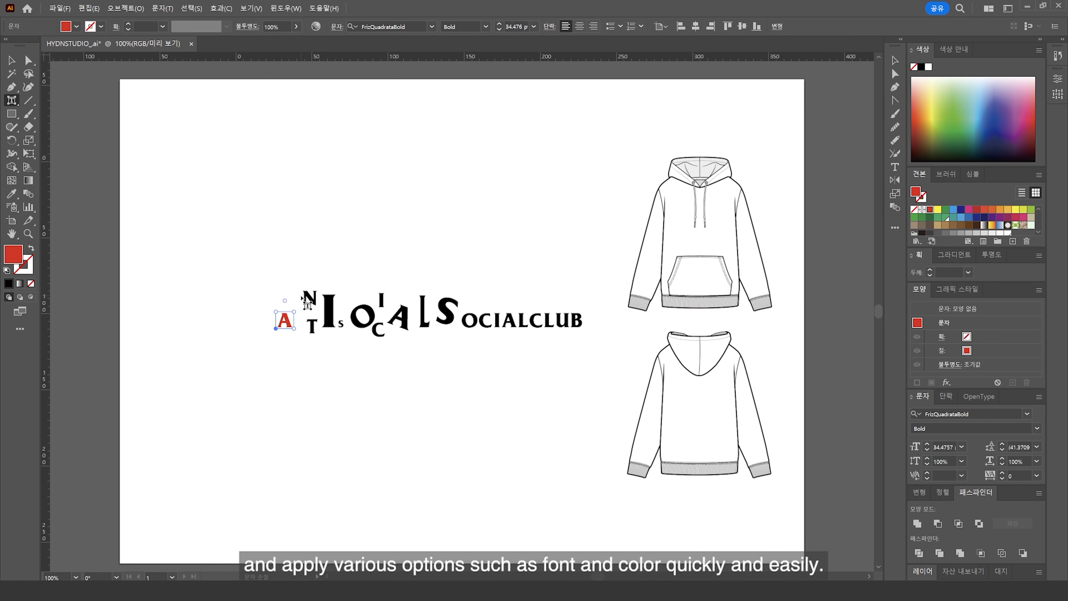
Colour the first N of ANTISOCIALSOCIALCLUB yellow, the T green, the first I blue and the small first S magenta
left_click(310, 299)
left_click(938, 209)
left_click(313, 327)
left_click(946, 209)
left_click(329, 312)
left_click(953, 209)
left_click(340, 323)
left_click(969, 210)
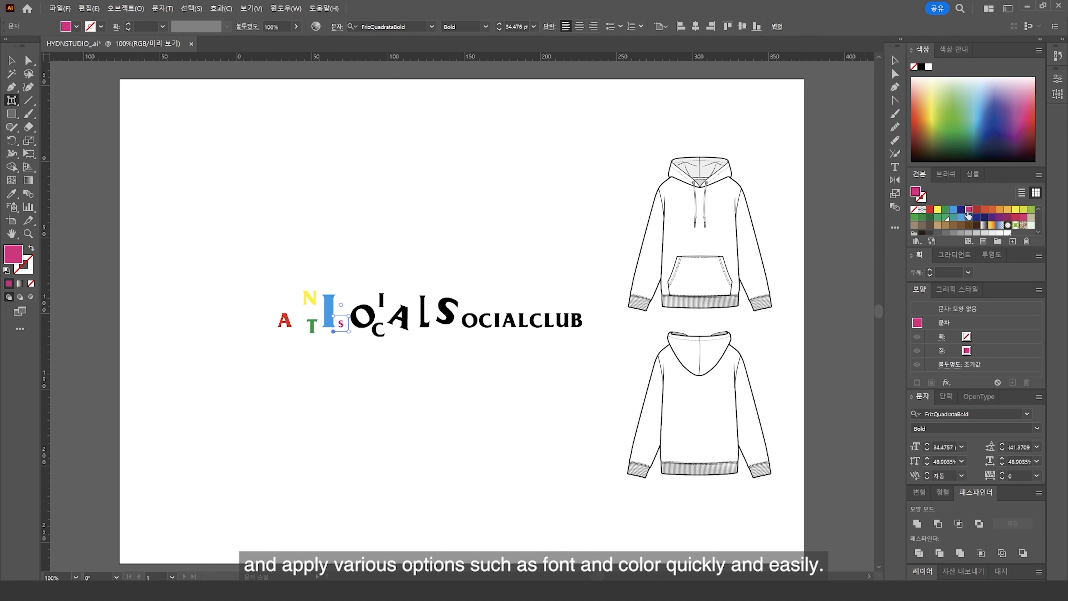
left_click(12, 60)
left_click(970, 210)
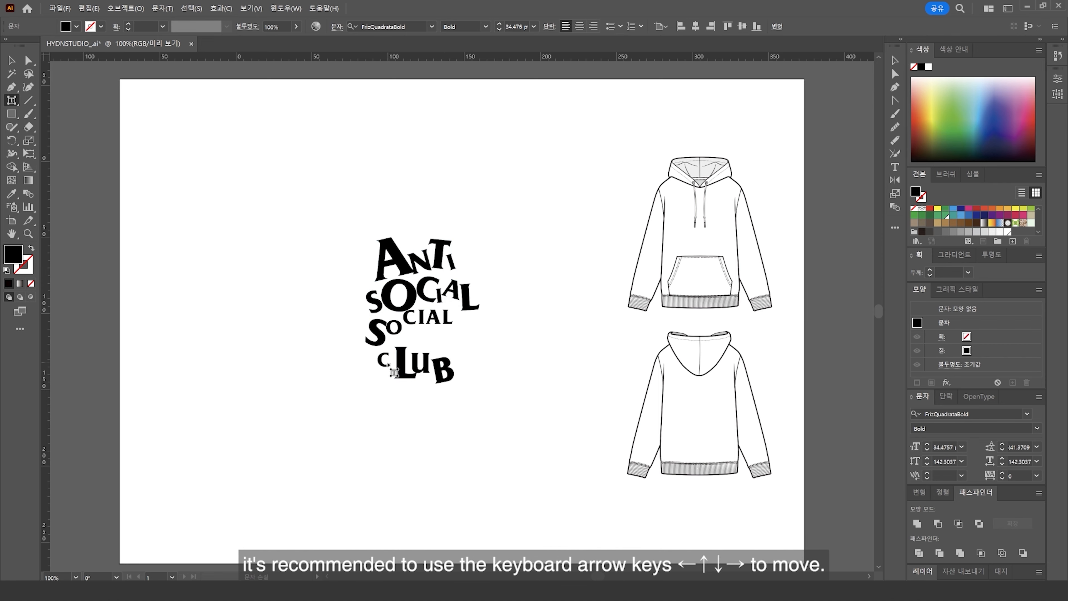
Move the C of the second SOCIAL down with the Touch Type tool, and fit the small lettering copy on the front hoodie's chest
left_click_drag(404, 316, 405, 334)
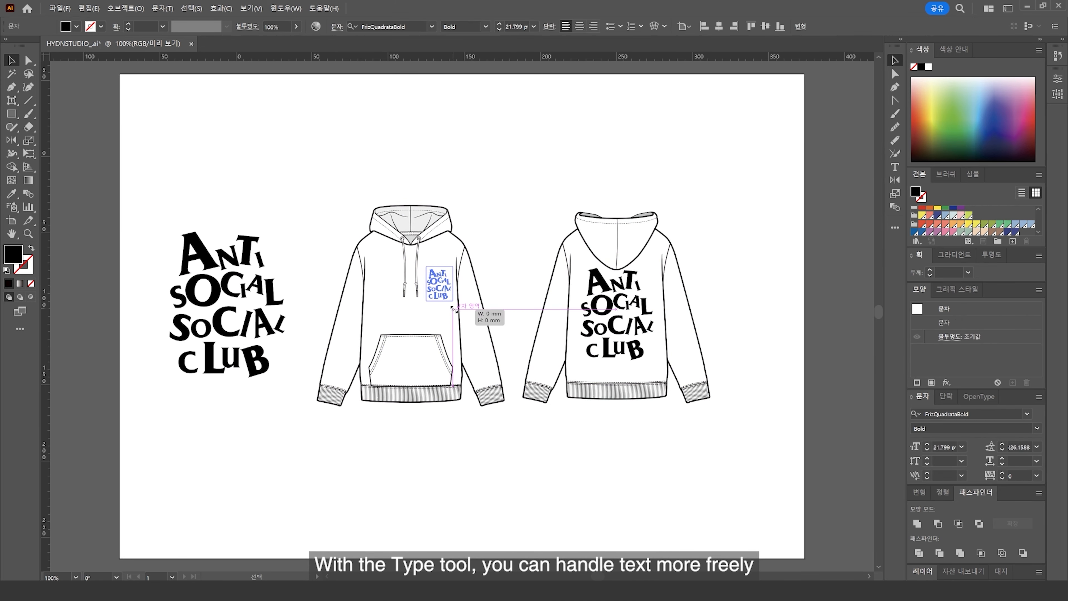
left_click(453, 310)
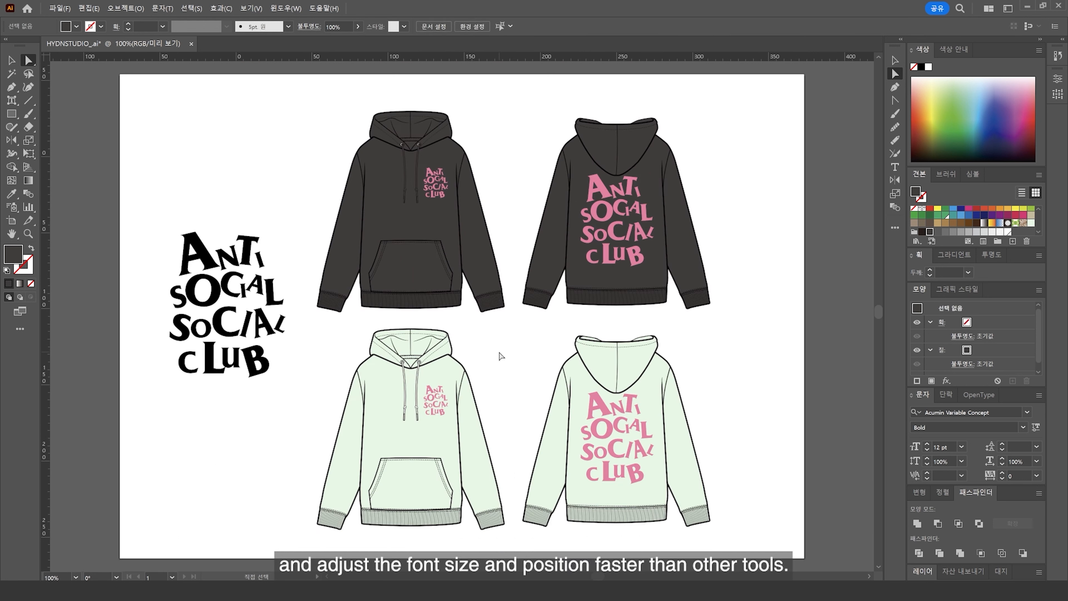
Recolour the ANTI SOCIAL SOCIAL CLUB lettering on the dark hoodie's front and back with a near-white swatch
left_click(435, 190)
left_click(618, 213, "shift")
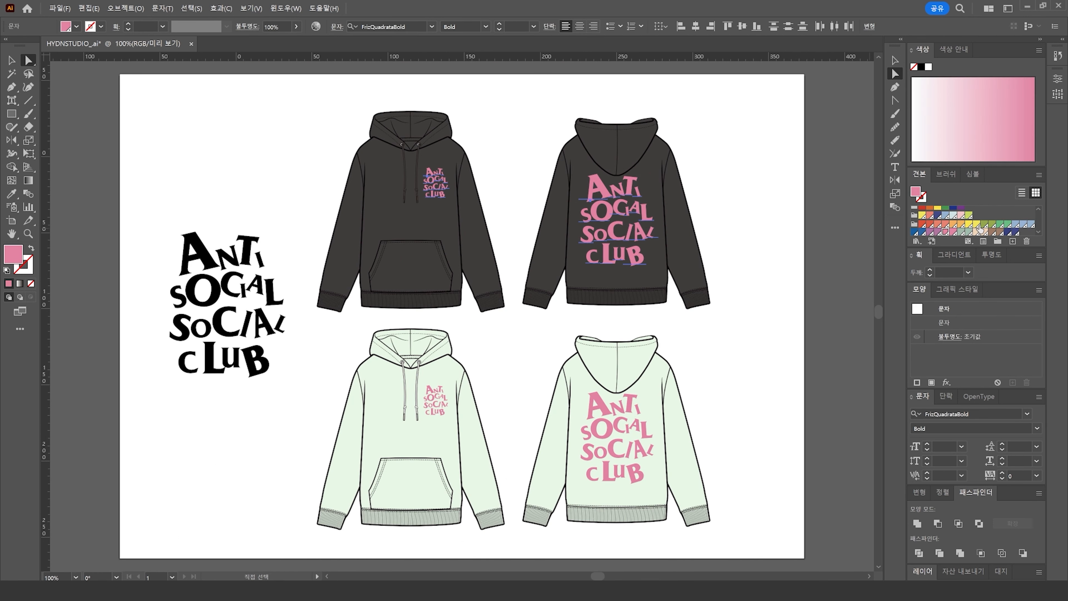
scroll(981, 229, "up", 2)
left_click(1009, 233)
left_click(823, 263)
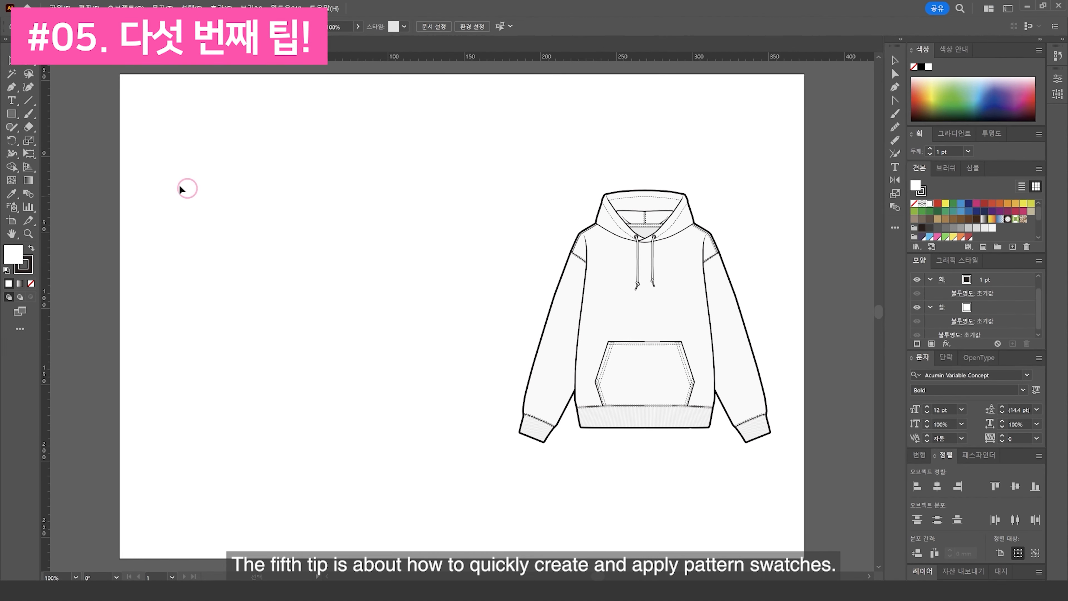
Draw a small five-pointed star with a black fill and no stroke on the empty area beside the hoodie
left_click_drag(10, 113, 56, 166)
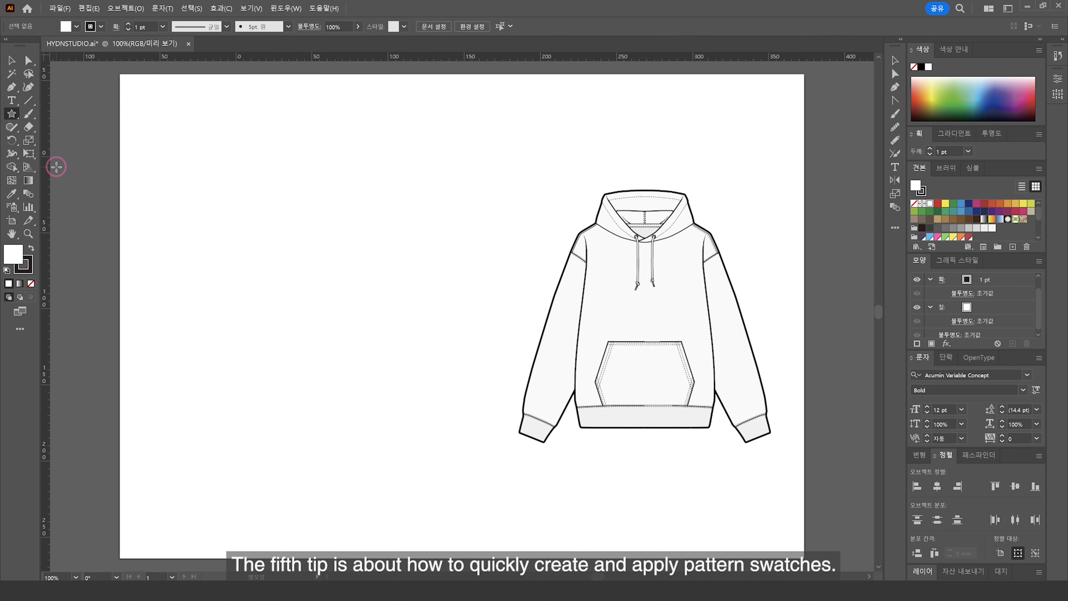
left_click(31, 248)
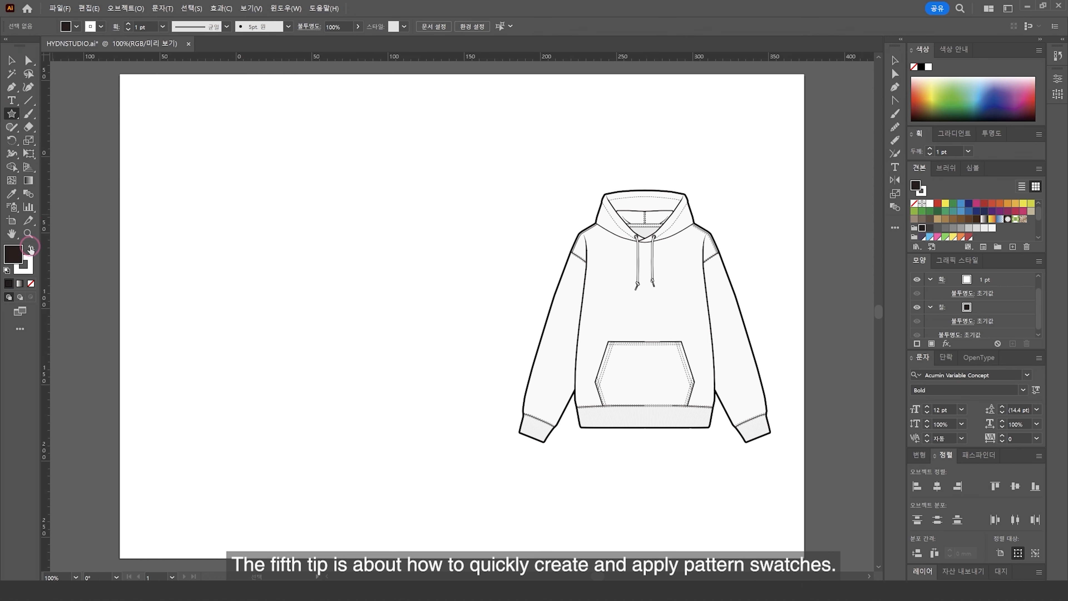
left_click(31, 282)
left_click_drag(332, 243, 337, 252)
Duplicate, resize and rotate the star to build a loose cluster of seven stars about 67 by 71 mm
key("v")
left_click_drag(334, 239, 307, 275)
left_click_drag(301, 267, 305, 271)
mouse_move(298, 312)
left_mouse_down()
mouse_move(310, 320)
mouse_move(327, 289)
mouse_move(367, 313)
mouse_move(348, 295)
left_mouse_up()
mouse_move(353, 266)
left_mouse_down()
mouse_move(376, 257)
mouse_move(381, 235)
left_mouse_up()
left_click_drag(371, 282, 378, 291)
key("v")
left_click_drag(238, 214, 425, 370)
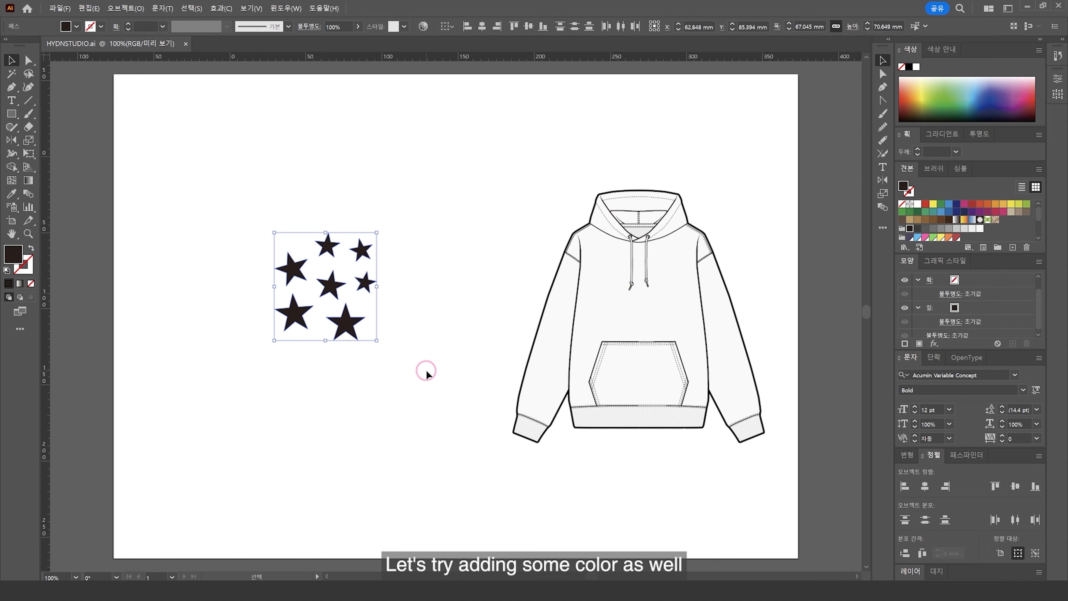
left_click(424, 370)
Fill the cluster's bottom-right star dark purple, the centre star green, the bottom-left star light blue and the small middle-right star yellow
left_click_drag(345, 331, 344, 331)
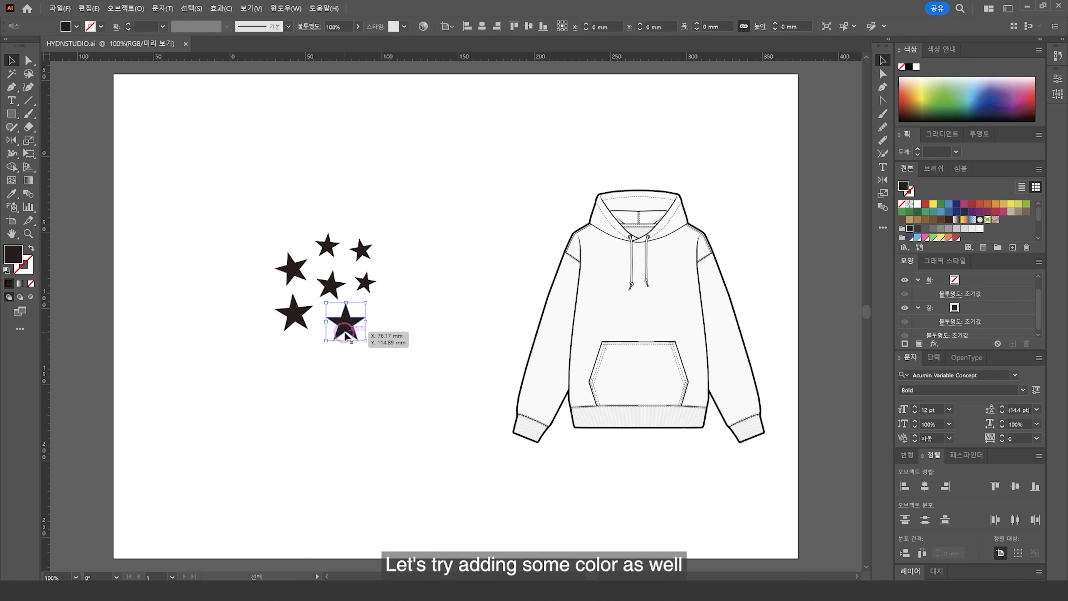
left_click(910, 238)
left_click(332, 286)
left_click(934, 238)
left_click(295, 314)
left_click(918, 238)
left_click(365, 283)
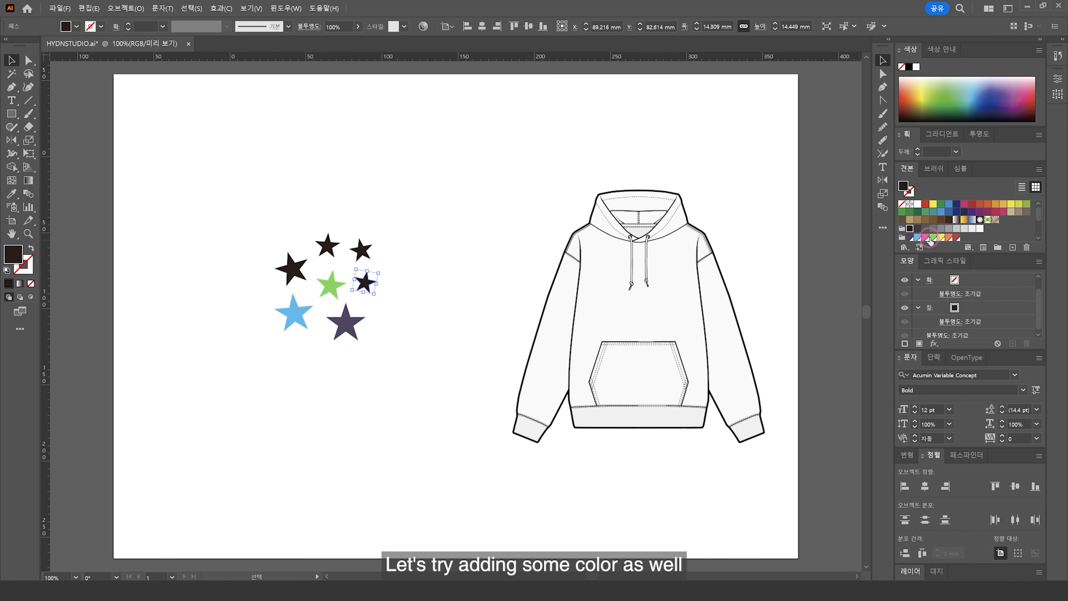
left_click(941, 238)
Fill the cluster's top-right star dark red, the top-centre star pink and the upper-left star orange
left_click(362, 250)
left_click(957, 238)
left_click(328, 245)
left_click(926, 238)
left_click(291, 269)
left_click(949, 238)
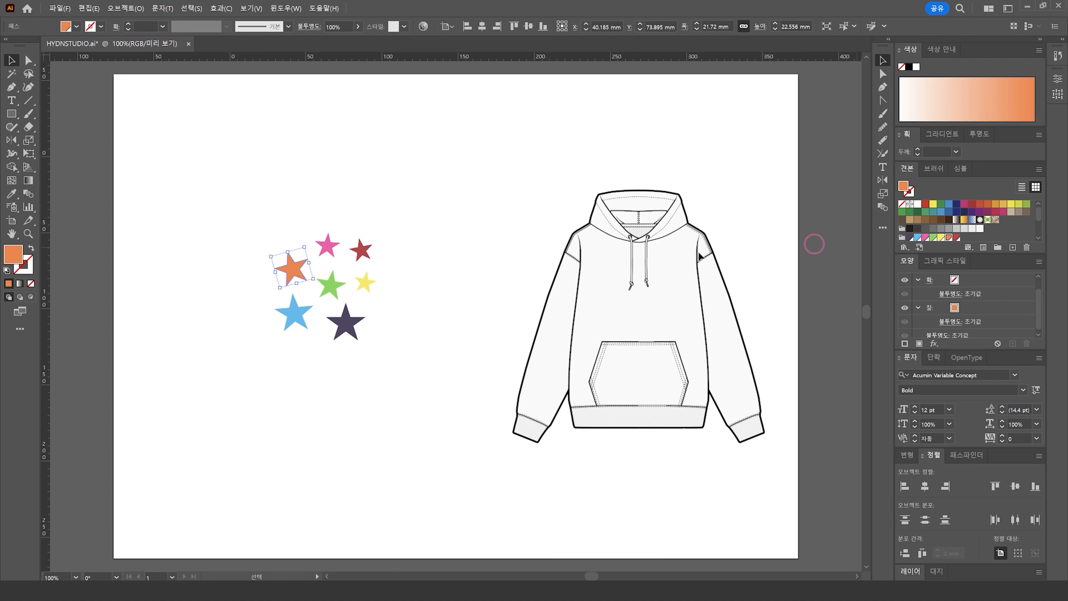
left_click(814, 244)
Create a pattern swatch from the seven coloured stars, and delete the original stars from the artboard
left_click_drag(278, 237, 396, 339)
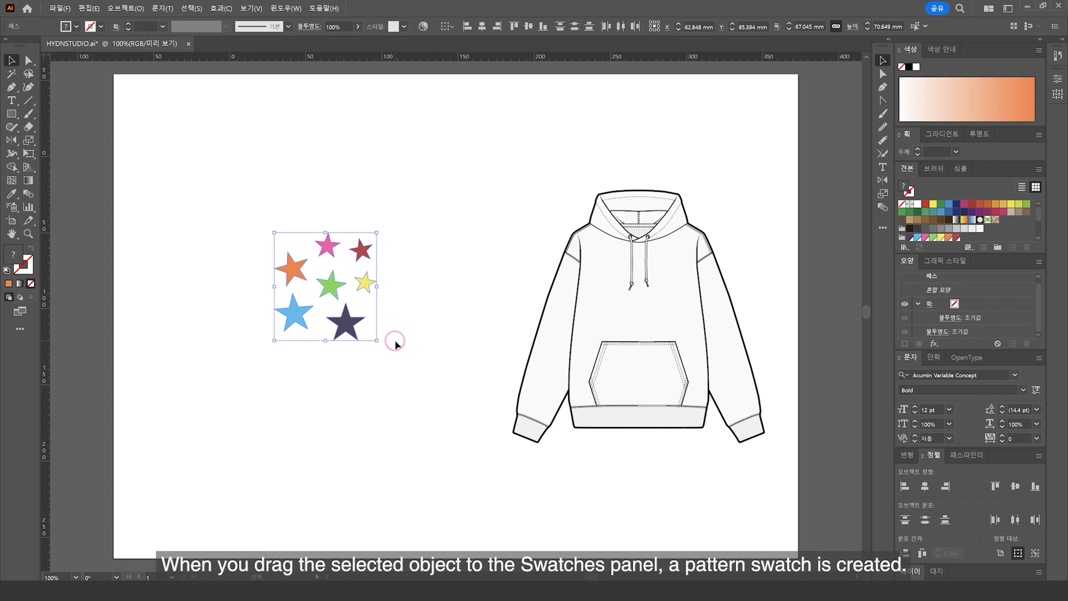
left_click_drag(381, 283, 1012, 225)
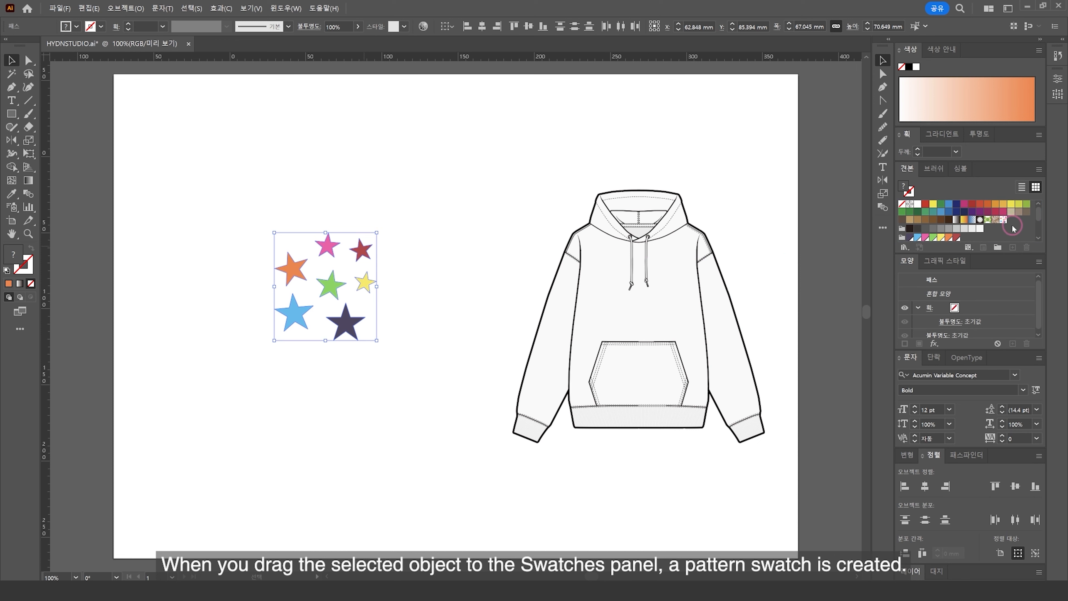
left_click(367, 281)
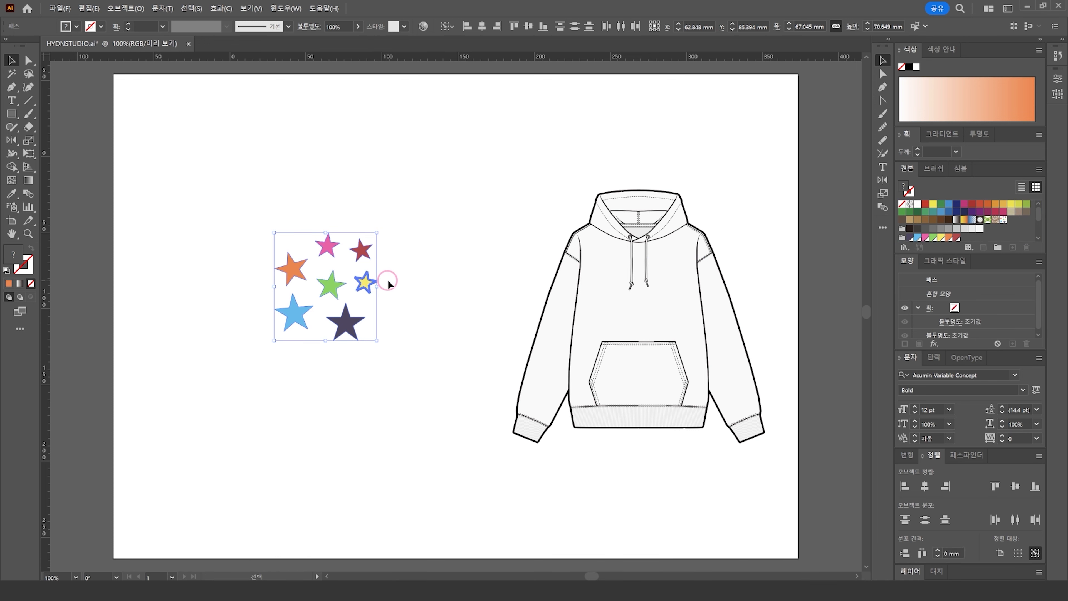
key("Delete")
Draw a square about 97 mm wide with the default fill and stroke, and fill it with the star pattern swatch
left_click(12, 114)
key("d")
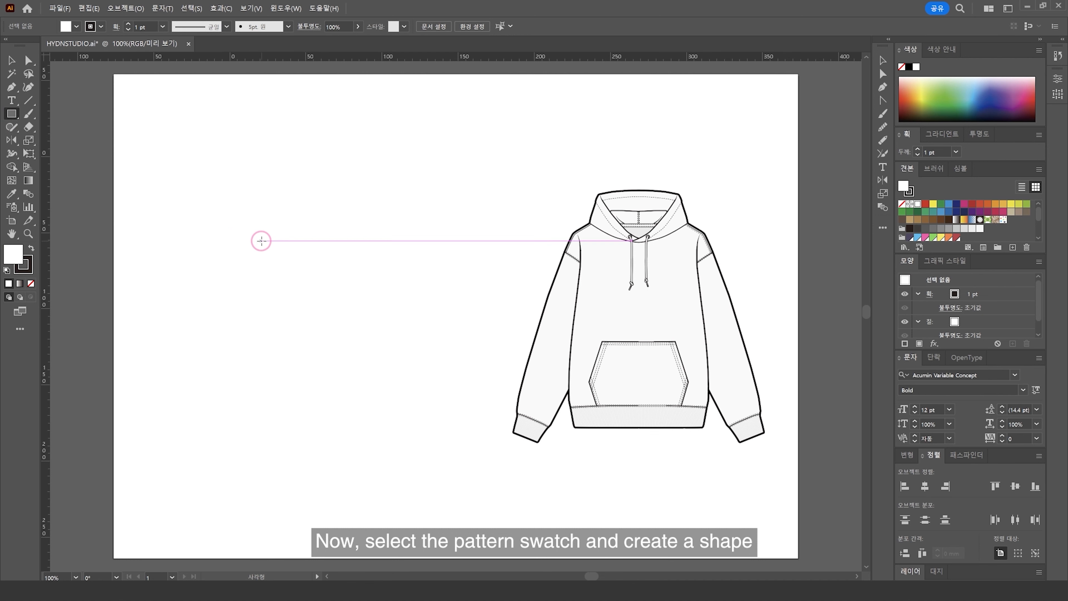
left_click_drag(261, 241, 335, 310)
key("v")
left_click_drag(314, 271, 383, 320)
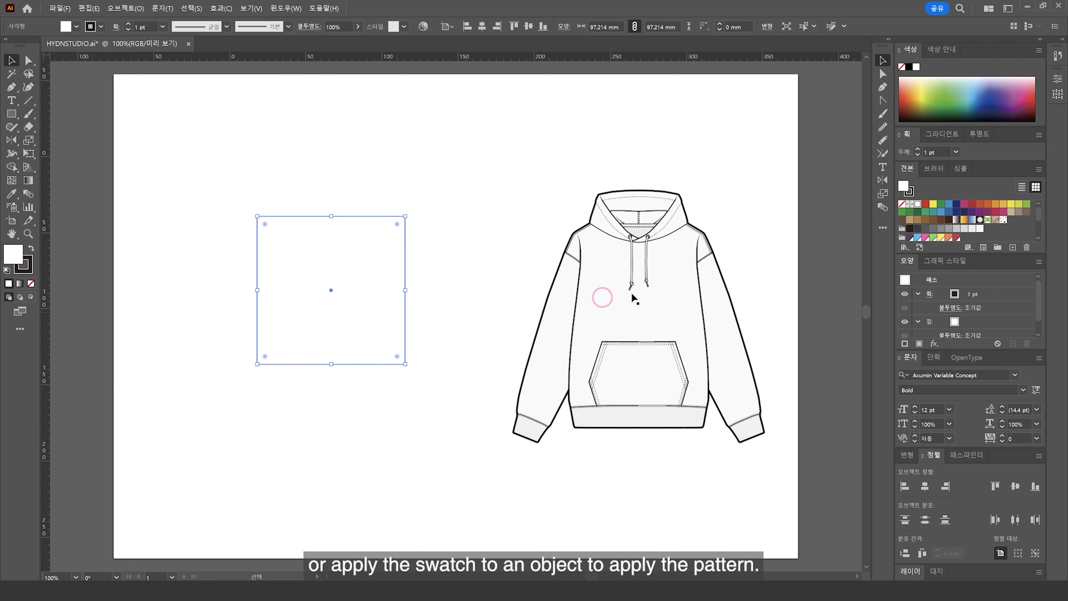
left_click(1004, 221)
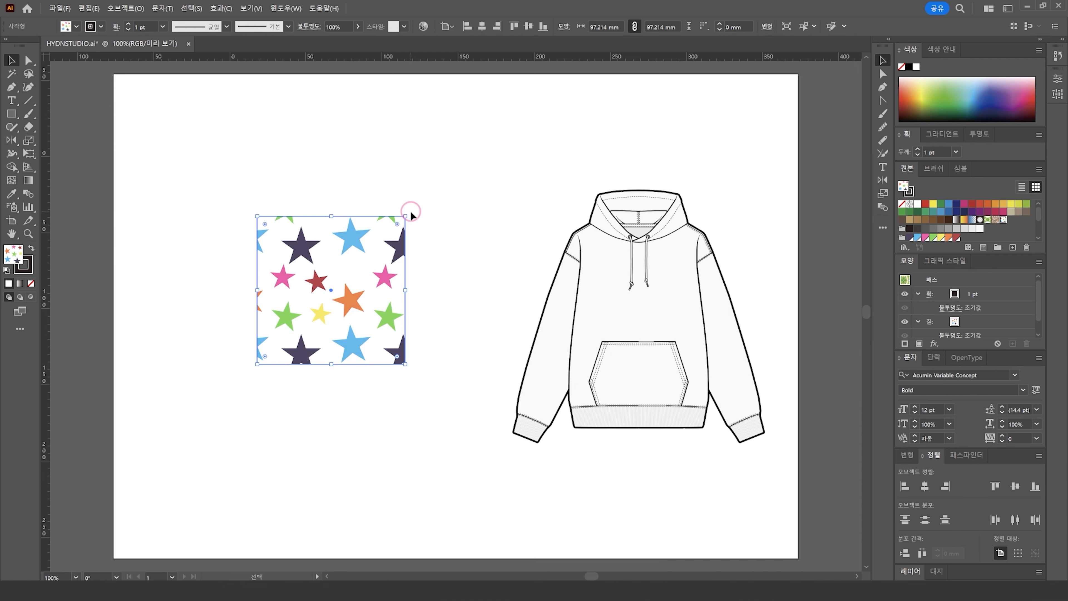
Try rotating the star-patterned square and enlarging it to about 143 mm together with its pattern
left_click_drag(409, 213, 336, 186)
key("ctrl+z")
left_click_drag(405, 364, 438, 400)
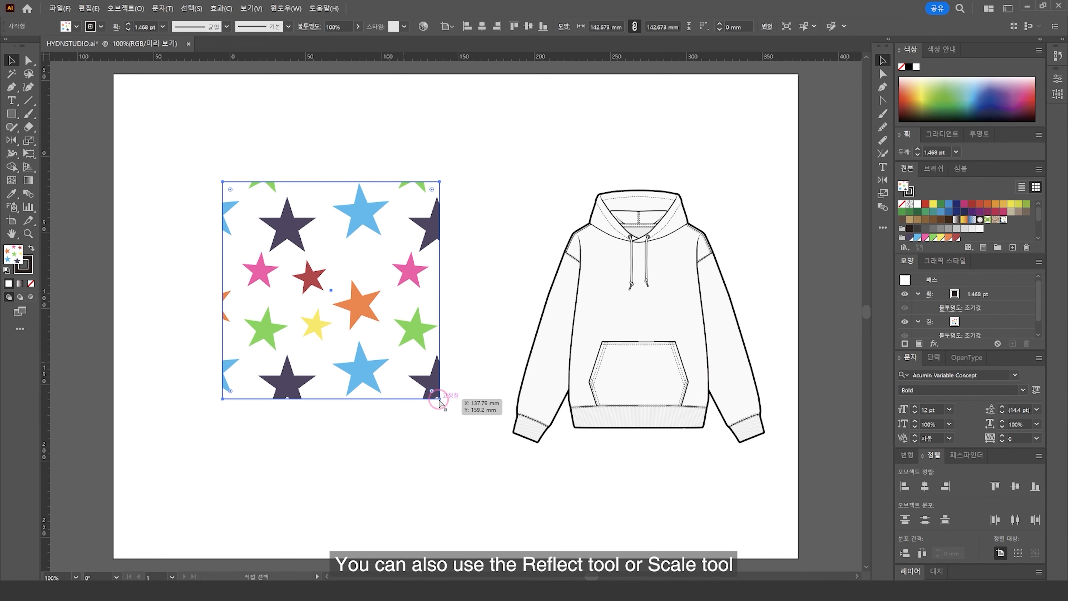
key("ctrl+z")
Reflect the star-patterned square across the horizontal axis with pattern transformation turned off
double_click(15, 143)
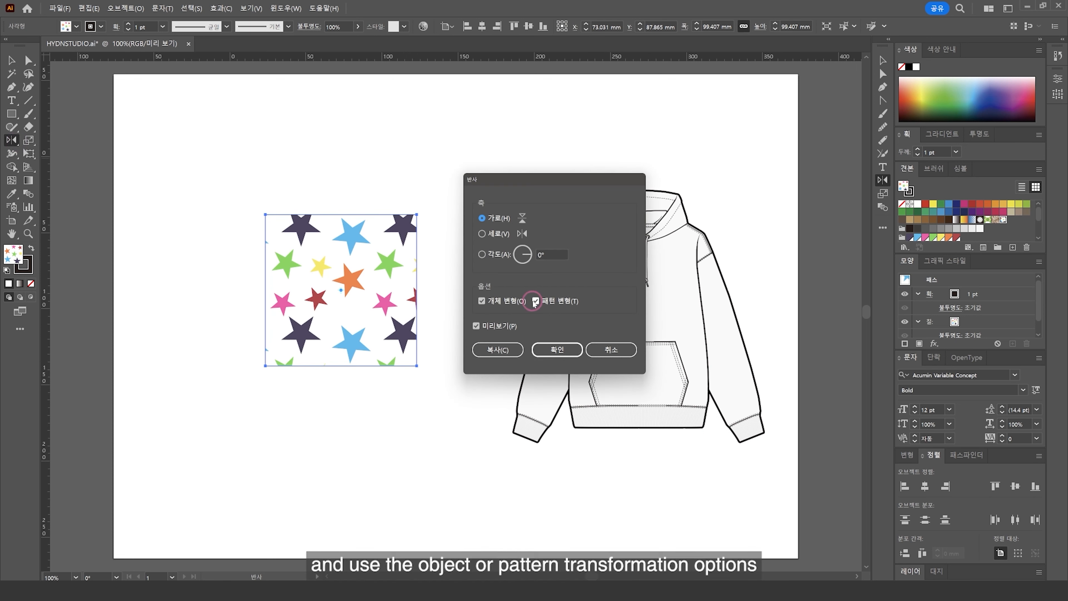
left_click(546, 347)
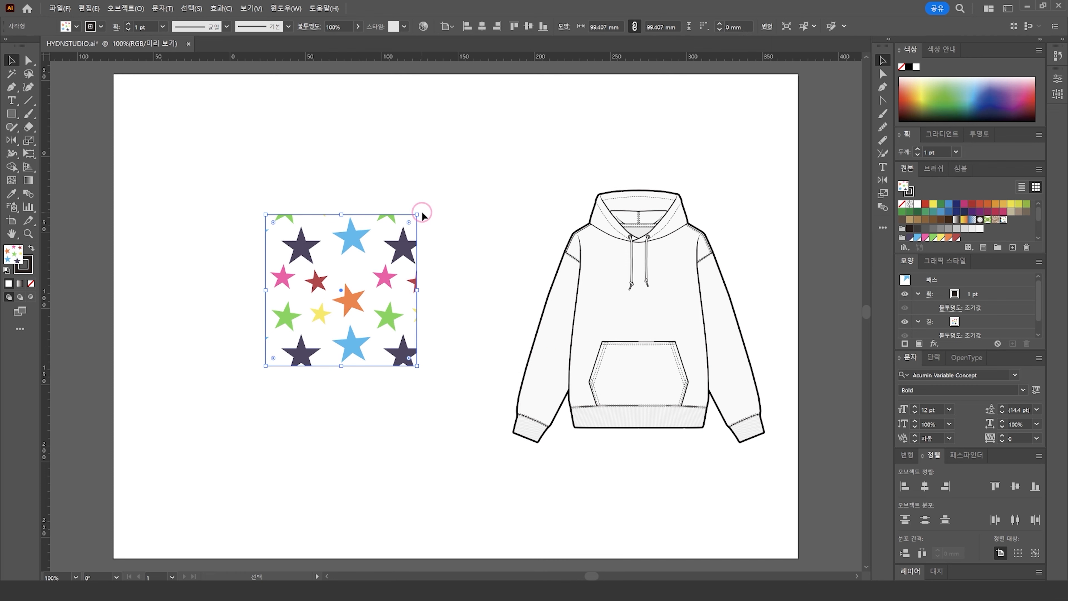
Try rotating the square and enlarging it to about 196 mm without transforming its star pattern
left_click_drag(422, 212, 486, 293)
key("ctrl+z")
left_click_drag(359, 296, 366, 324)
left_click_drag(417, 368, 491, 439)
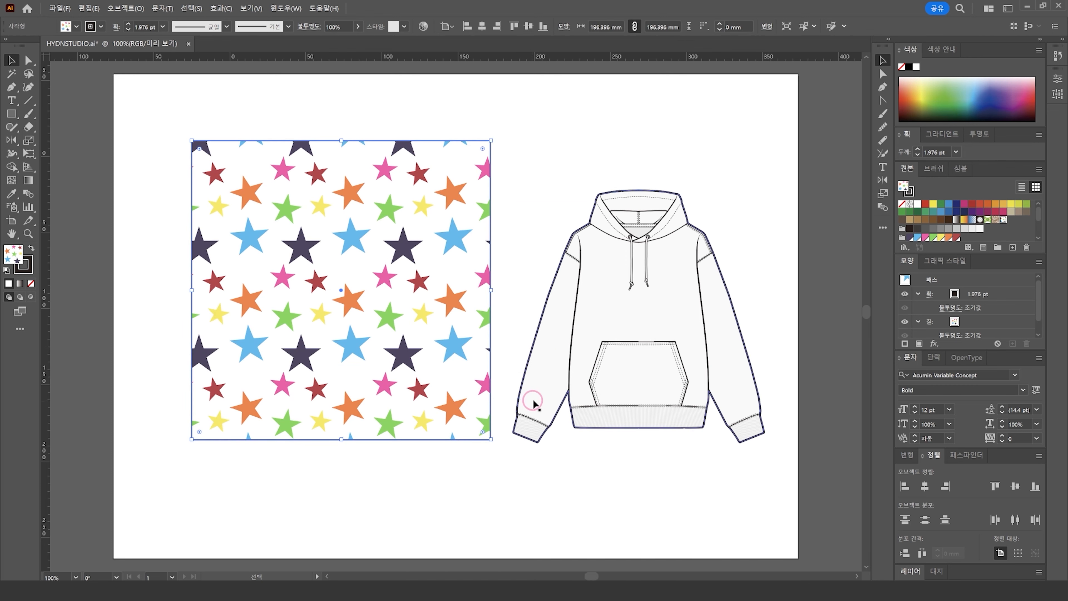
key("ctrl+z")
left_click(480, 330)
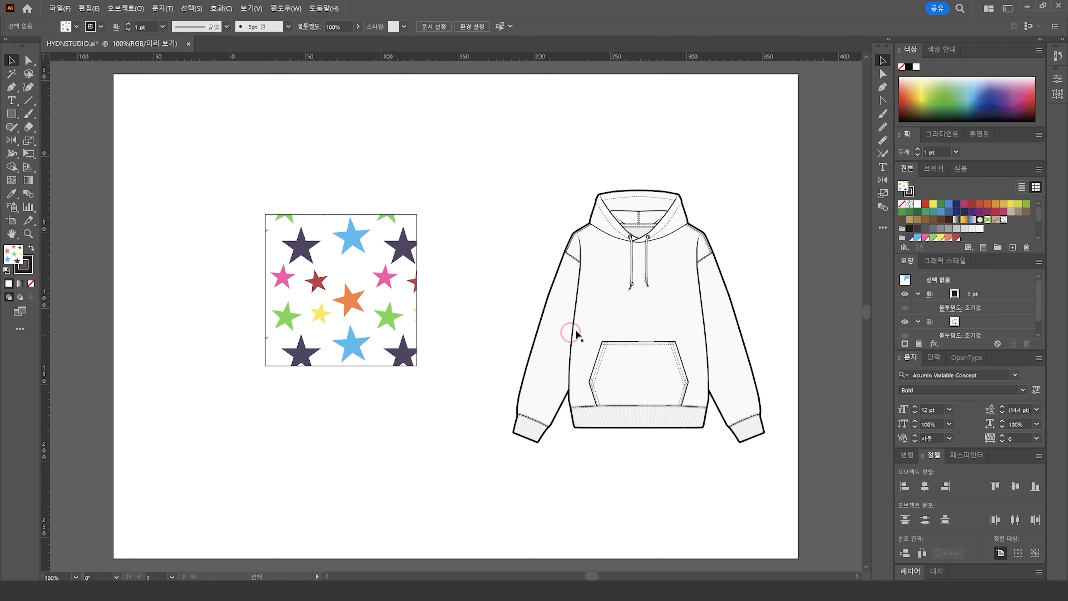
Apply the star pattern swatch to the hoodie
left_click(612, 316)
left_click(1000, 225)
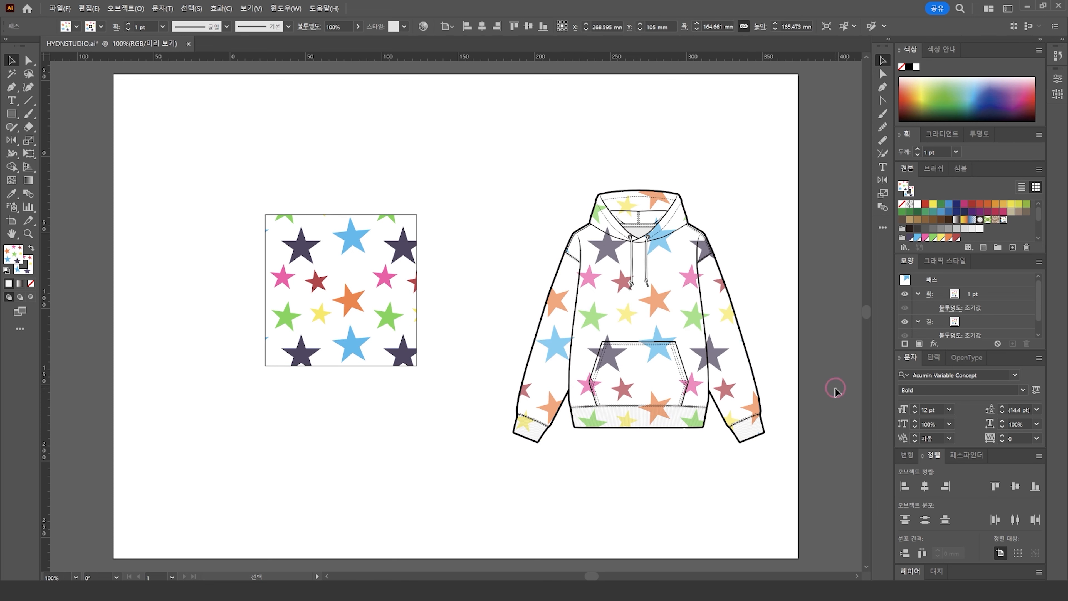
left_click(768, 460)
left_click_drag(456, 167, 808, 487)
mouse_move(717, 389)
left_mouse_down()
mouse_move(690, 377)
mouse_move(733, 356)
mouse_move(692, 403)
mouse_move(724, 384)
left_mouse_up()
left_click(790, 310)
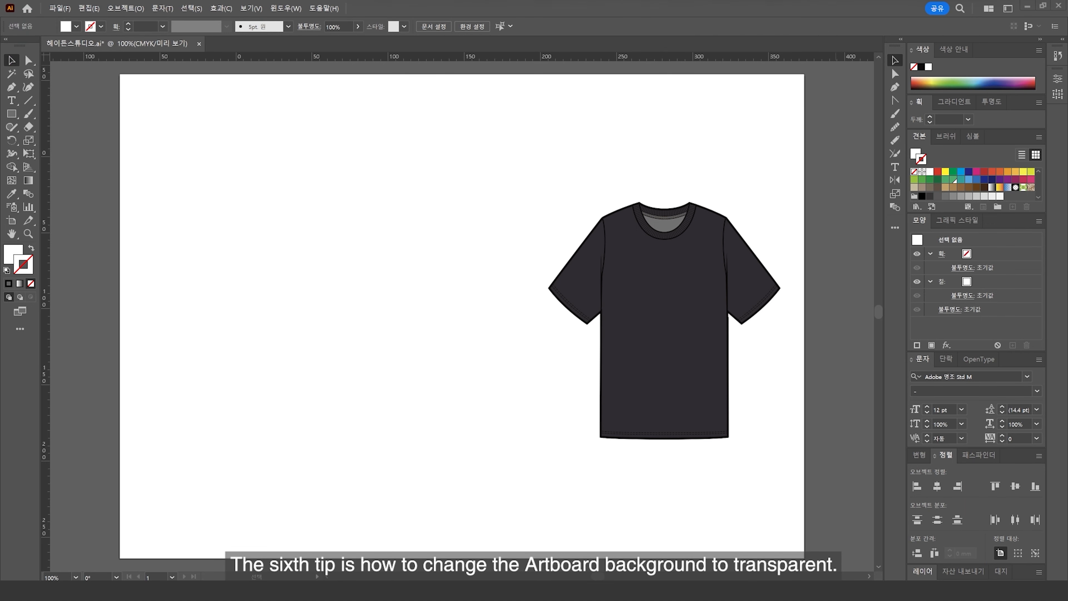
Examine the white ADVENTURE globe artwork on the white artboard beside the black T-shirt
key("d")
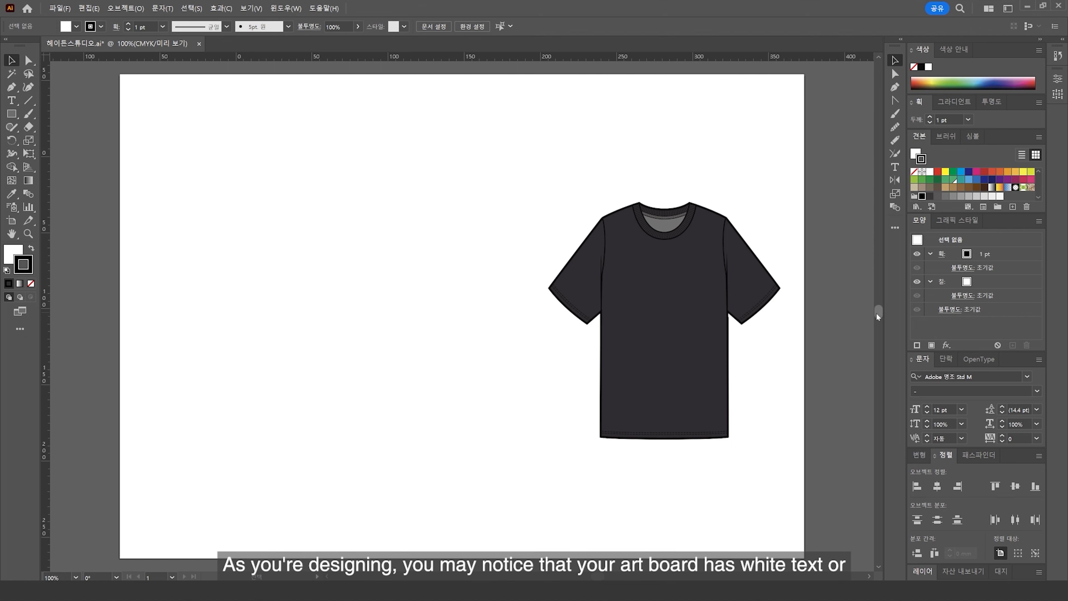
left_click_drag(121, 79, 784, 529)
left_click(587, 446)
left_click(508, 386)
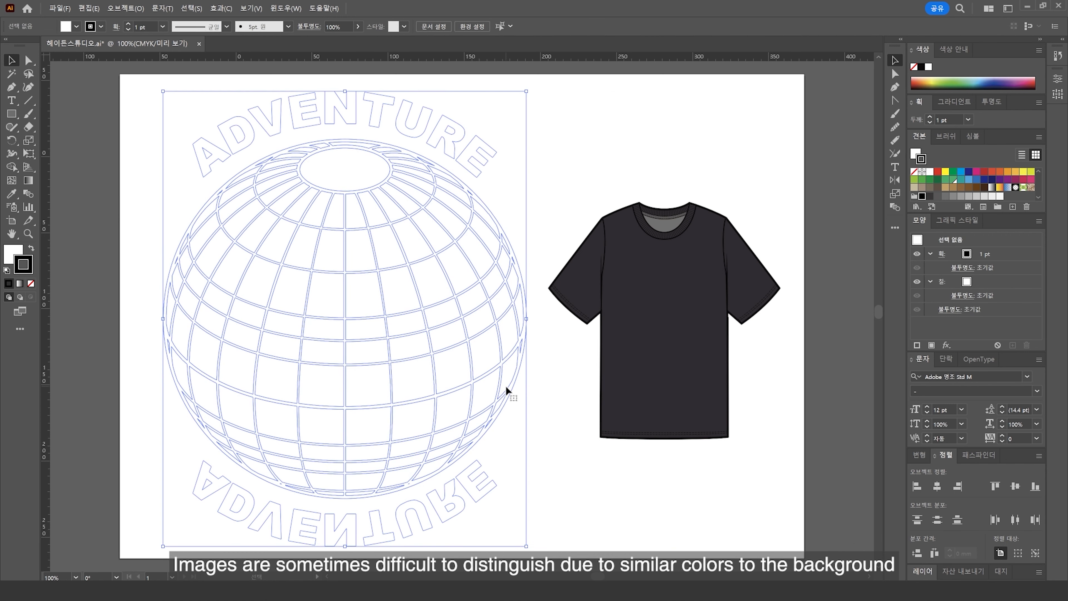
left_click(545, 404)
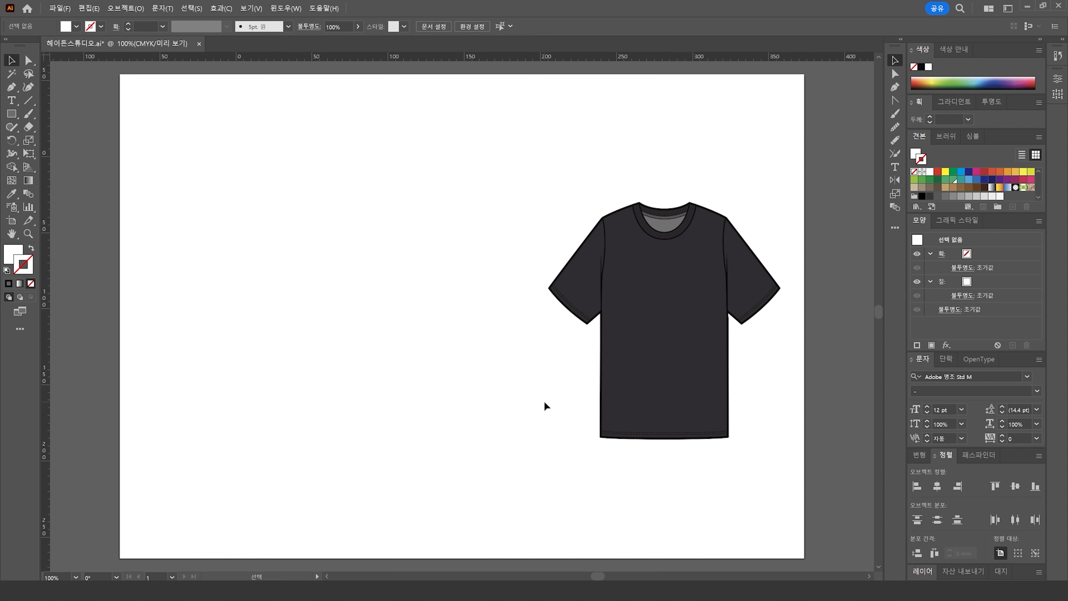
Show the transparency grid behind the white ADVENTURE globe and the T-shirt
key("d")
left_click(251, 8)
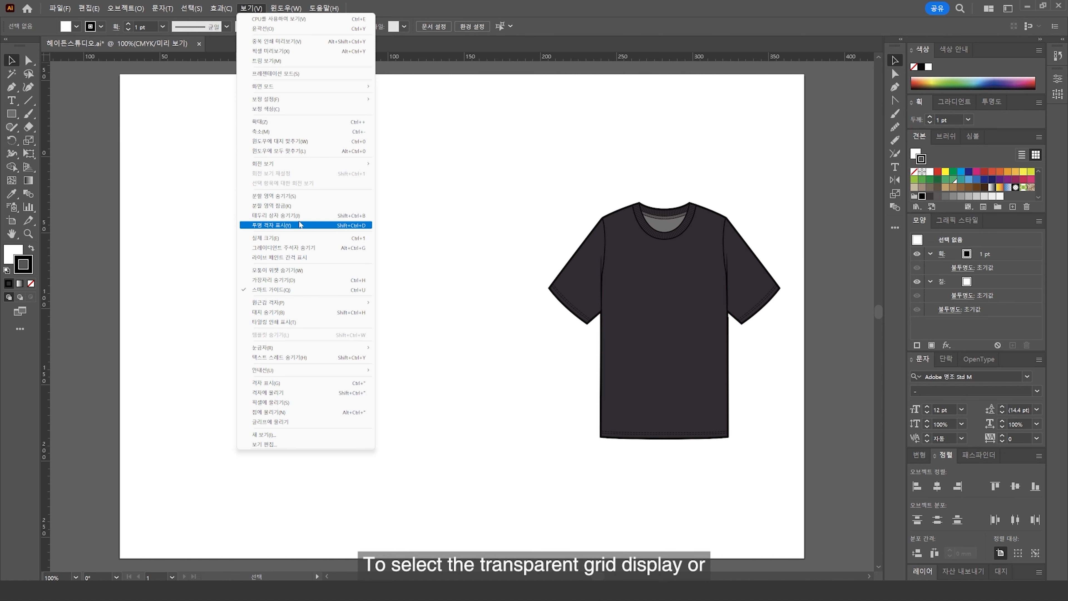
left_click(302, 226)
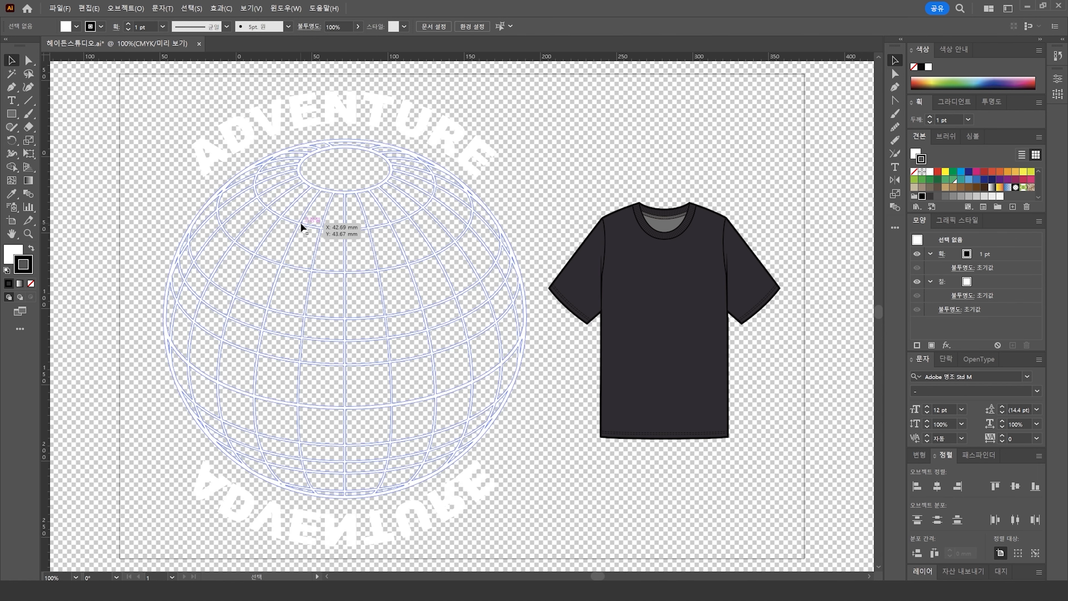
left_click(416, 231)
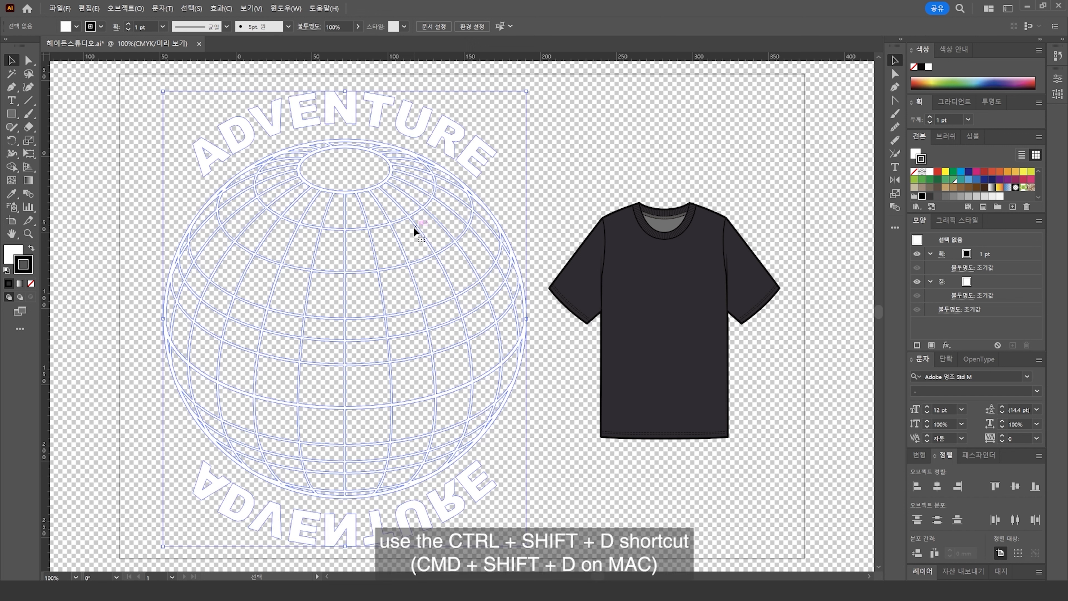
left_click(430, 223)
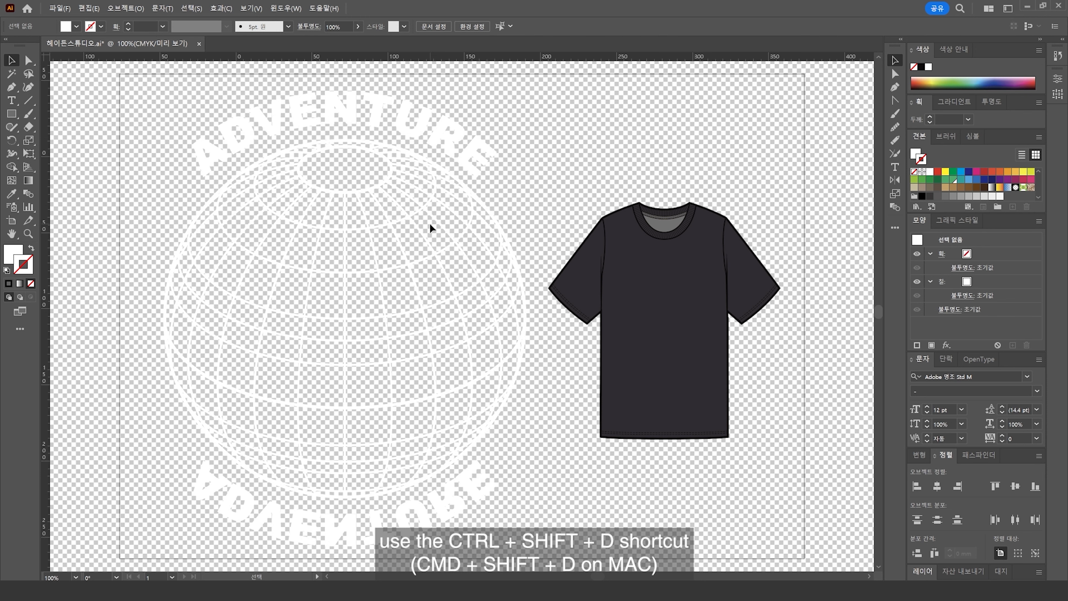
Shrink the white ADVENTURE globe and place it as a small print on the T-shirt's left chest
left_click(488, 500)
left_click_drag(530, 549, 695, 264)
left_click(509, 176)
Centre the T-shirt and its print horizontally on the artboard, and hide the transparency grid
key("ctrl+a")
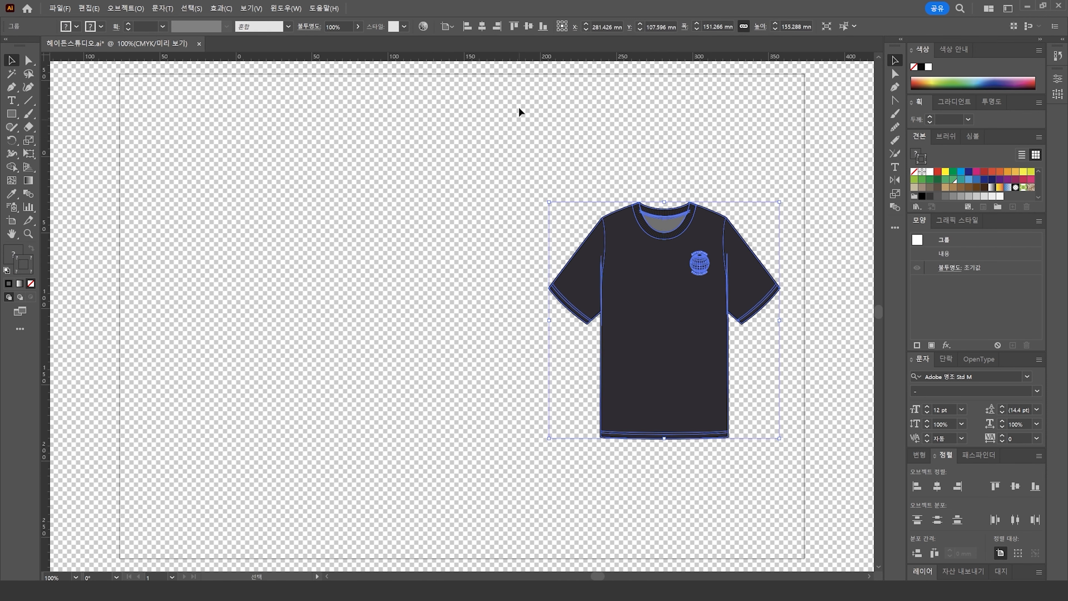
left_click(482, 26)
left_click(488, 106)
key("shift+ctrl+d")
scroll(507, 184, "up", 2)
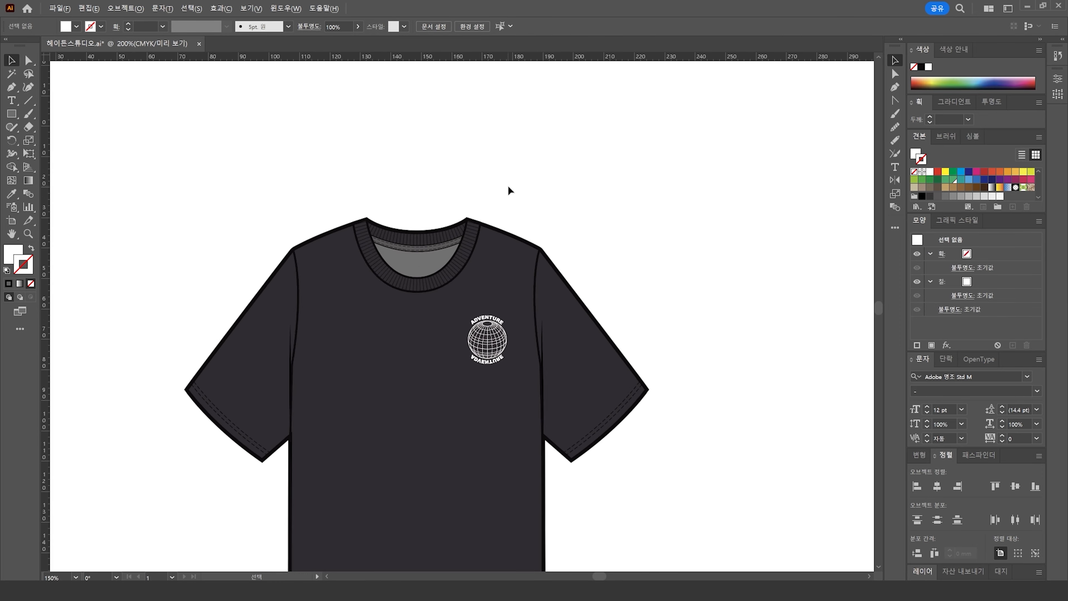
left_click_drag(507, 183, 543, 59)
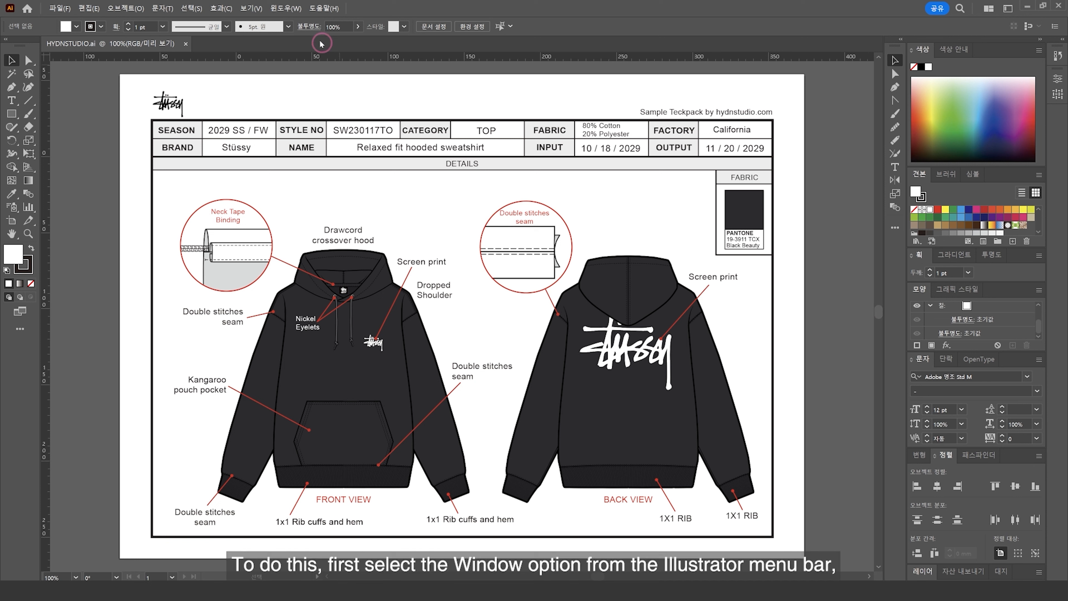
Open a second window of the hoodie tech pack document and switch between the two windows to compare them
left_click(287, 9)
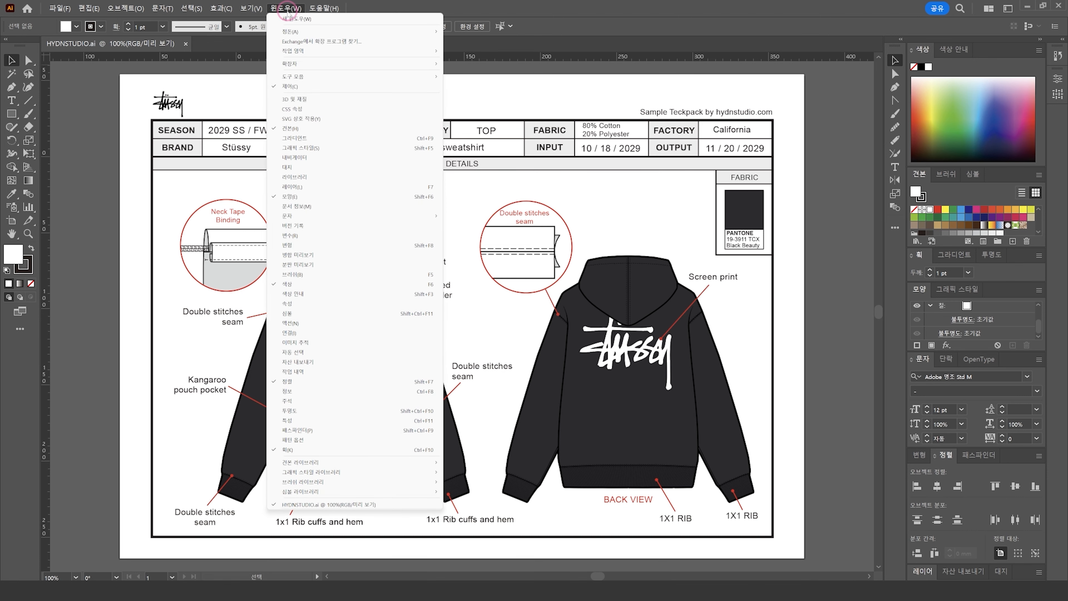
left_click(317, 20)
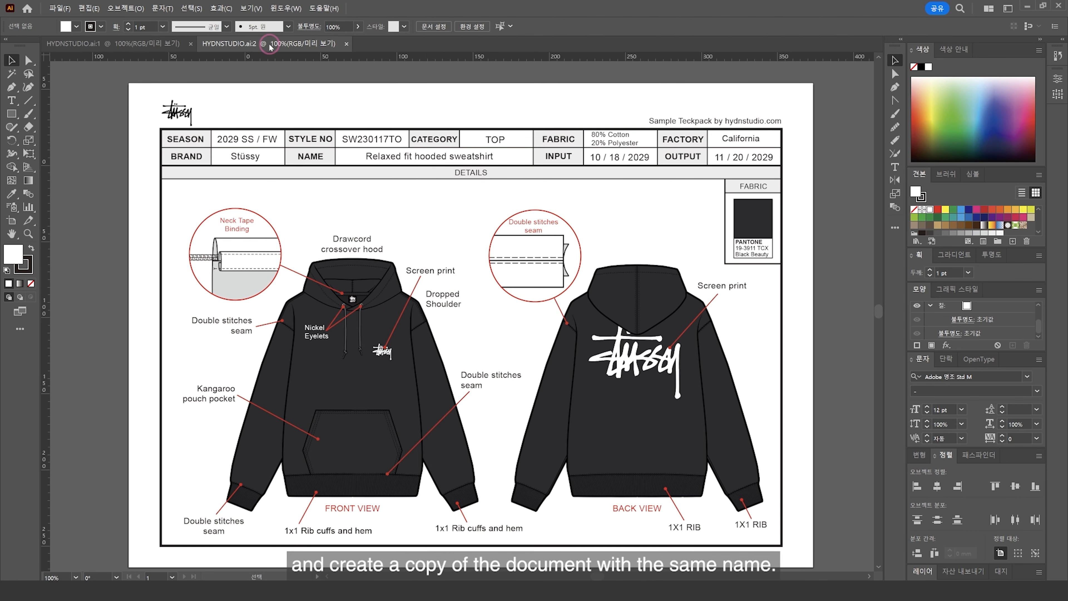
left_click(153, 43)
left_click(233, 44)
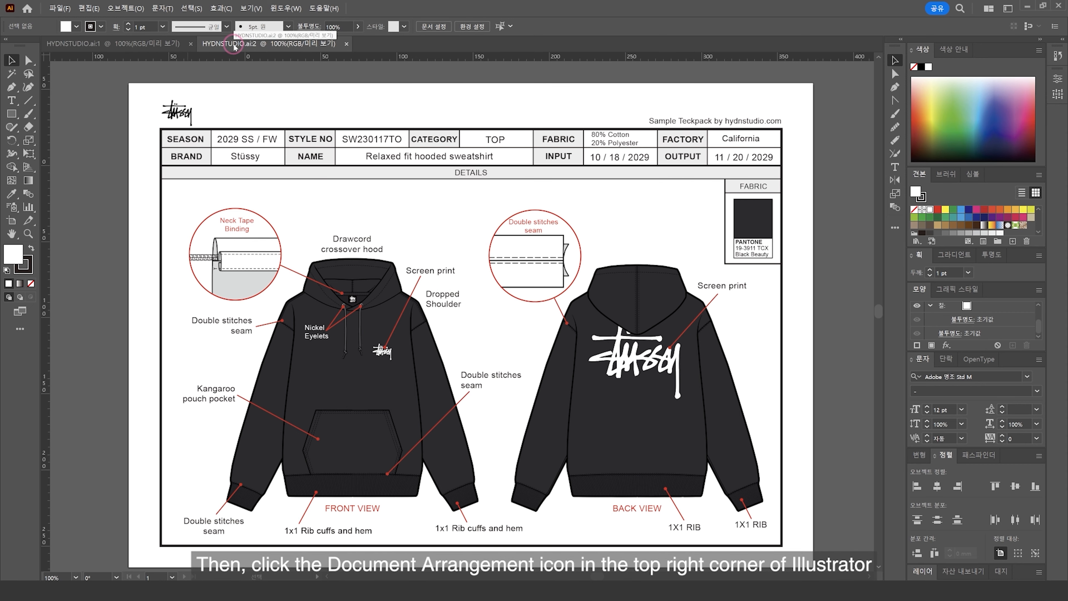
Tile the two document windows side by side, with the whole tech pack shown at 50% in the original window
left_click(990, 9)
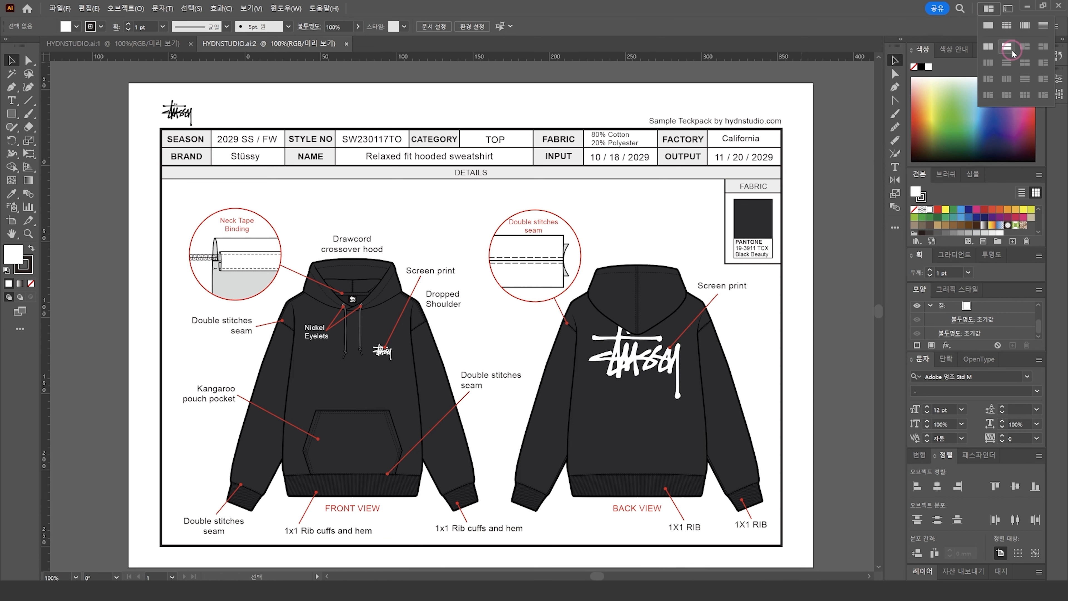
left_click(1012, 50)
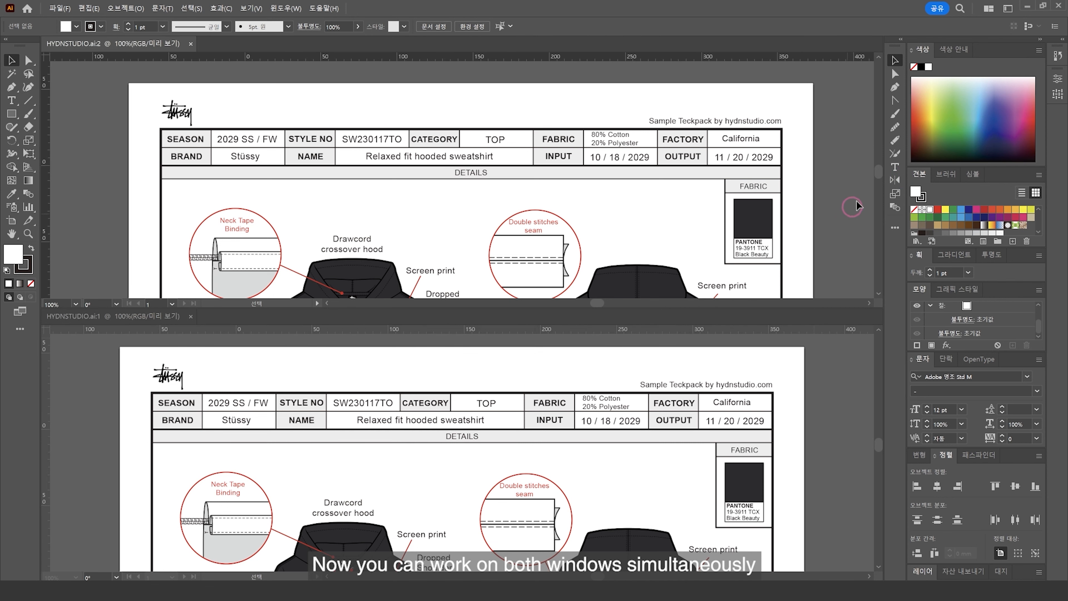
left_click(989, 10)
left_click(987, 47)
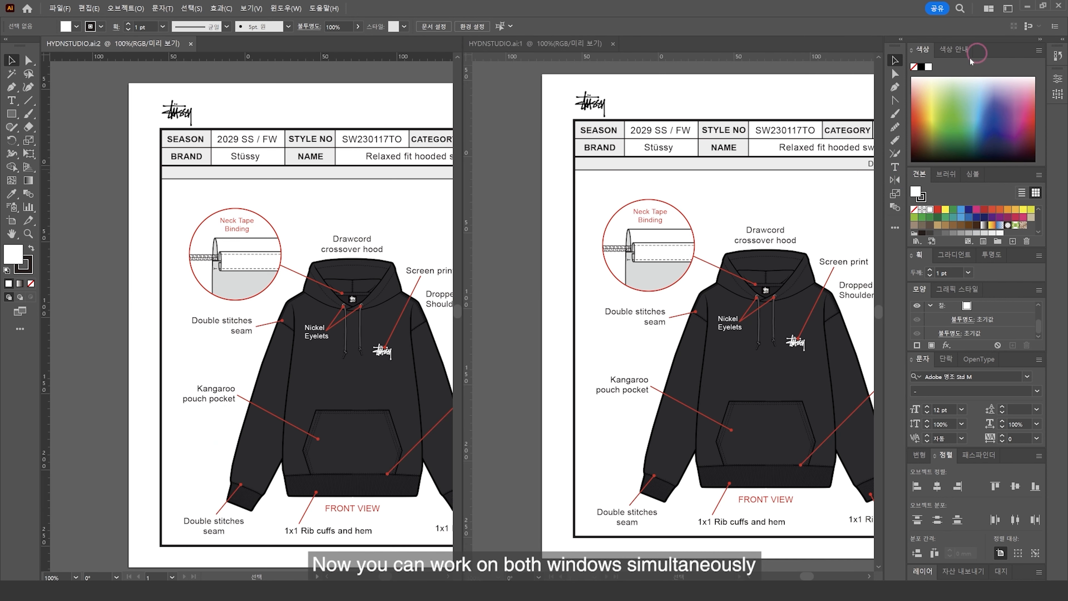
left_click_drag(518, 214, 460, 210)
scroll(527, 222, "down", 2)
left_click_drag(712, 403, 723, 393)
left_click(255, 192)
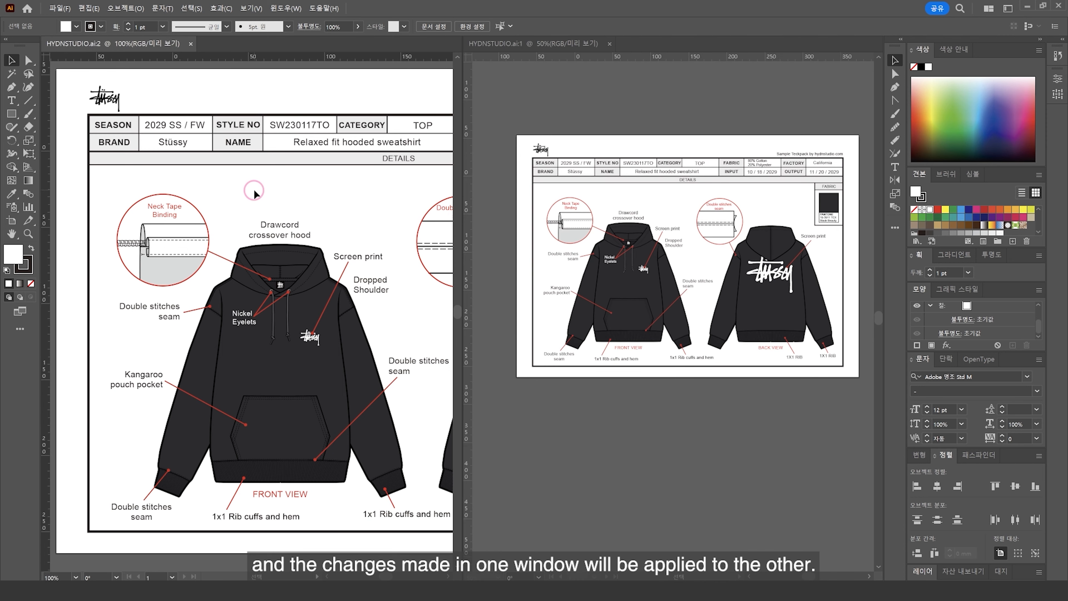
Fill the front-view hoodie body with the mauve-purple swatch in the duplicate window
left_click_drag(259, 248, 259, 246)
key("a")
left_click(312, 311)
scroll(961, 221, "down", 3)
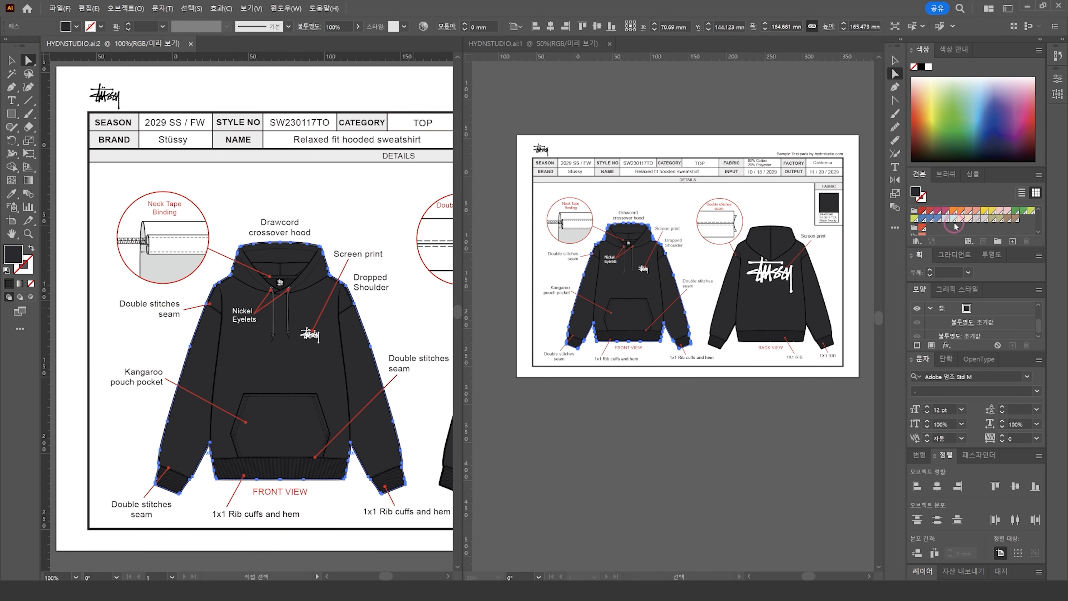
left_click(1037, 211)
scroll(368, 345, "up", 1)
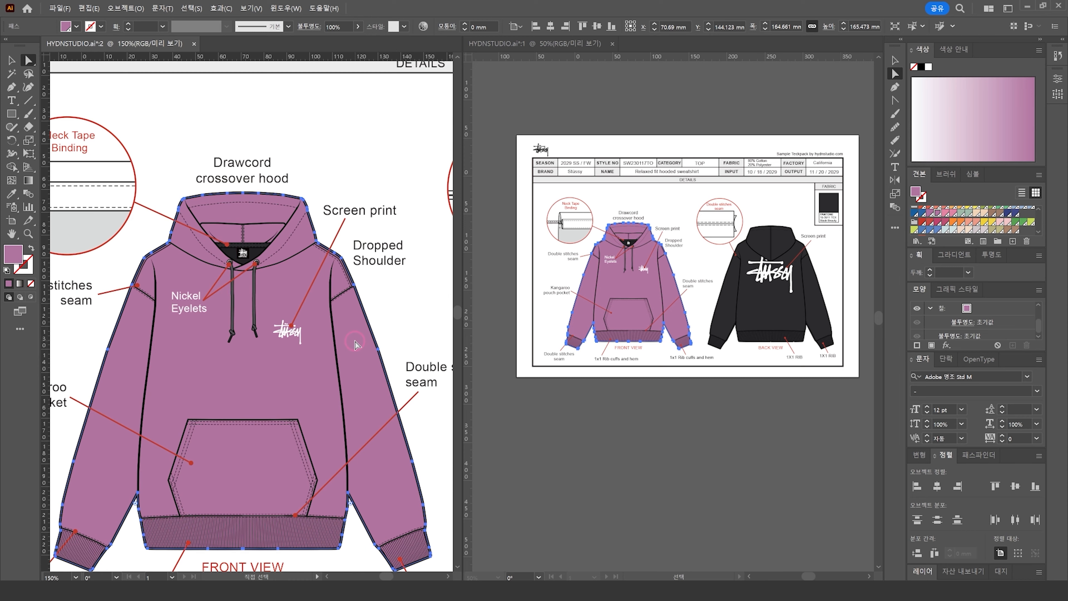
Copy the front hoodie's mauve-purple fill to the back-view hoodie's body and hood with the Eyedropper, and deselect everything
key("i")
scroll(252, 246, "up", 2)
scroll(249, 238, "down", 4)
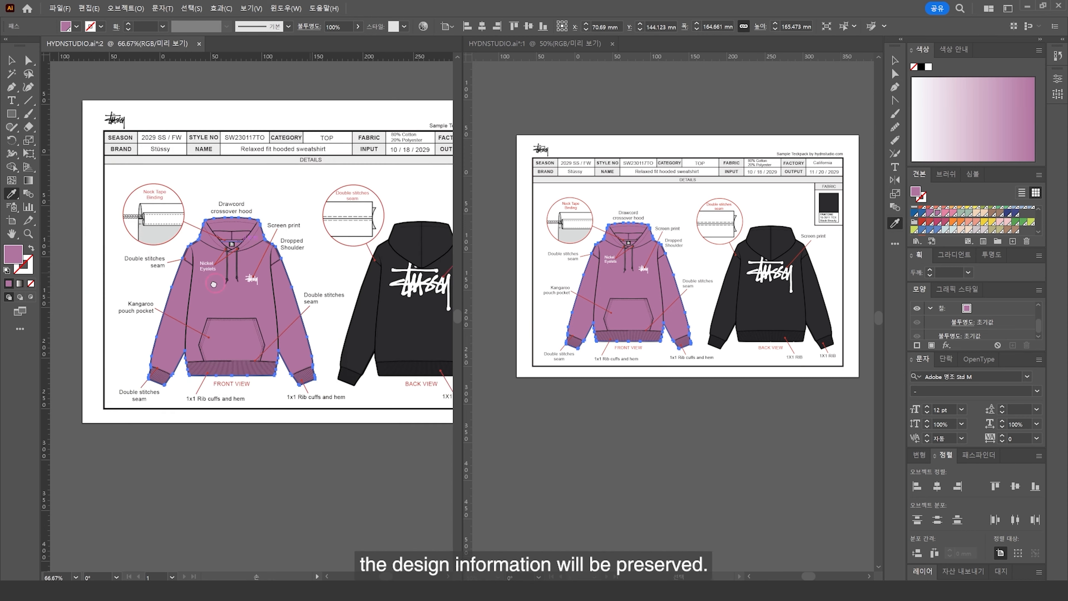
left_click_drag(408, 278, 309, 280)
scroll(311, 287, "up", 2)
left_click(318, 331, "alt")
left_click(343, 207, "alt")
scroll(360, 236, "down", 2)
left_click_drag(356, 242, 366, 303)
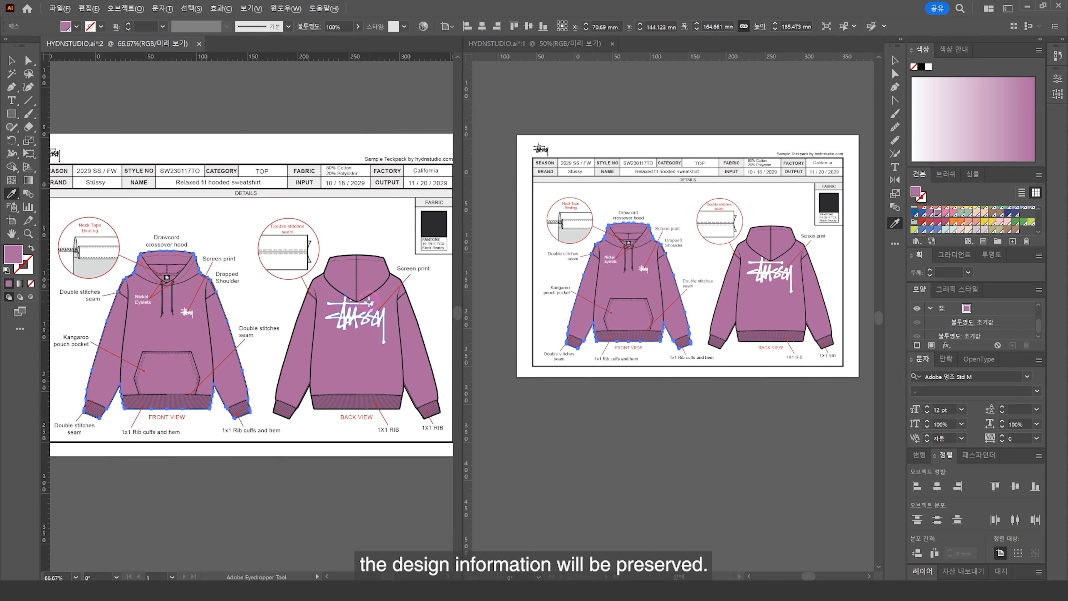
scroll(365, 304, "down", 1)
scroll(365, 304, "up", 1)
key("a")
left_click(351, 219)
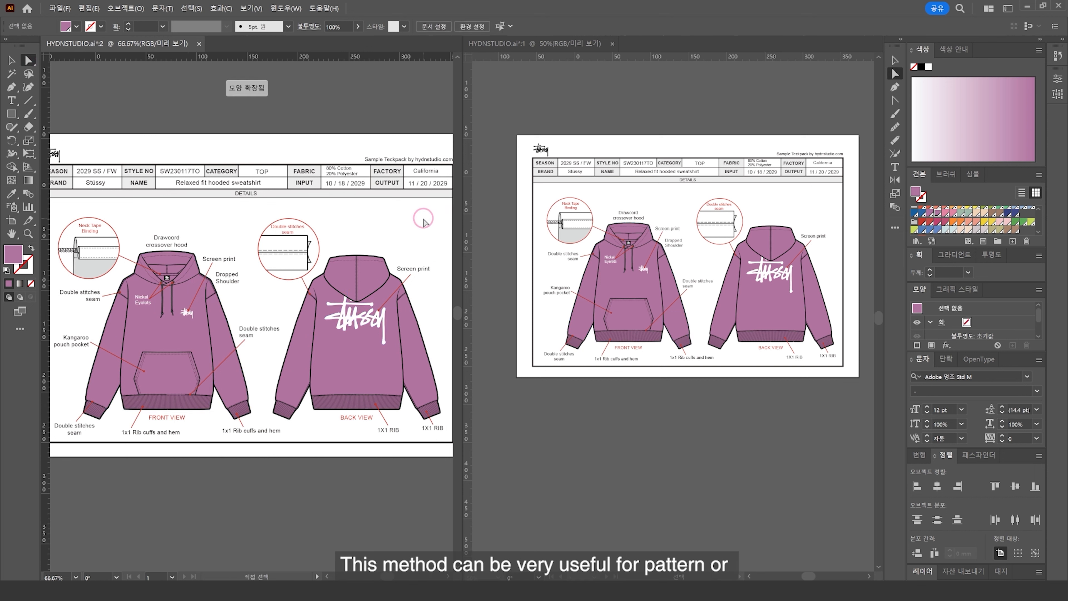
Close the original document window, keeping the duplicate open, and set the view to 100%
left_click(580, 93)
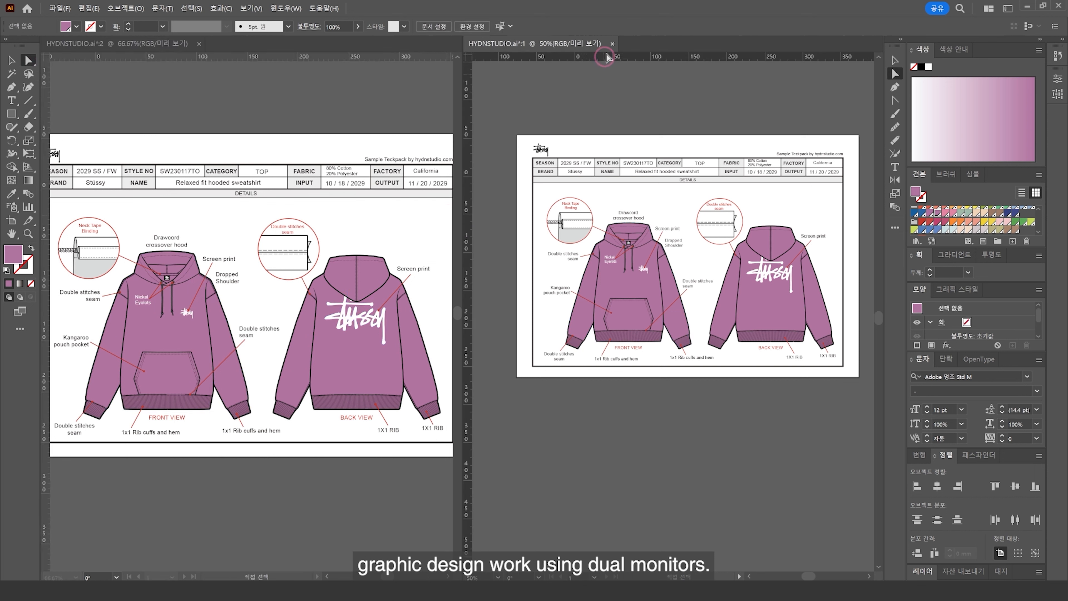
left_click(612, 44)
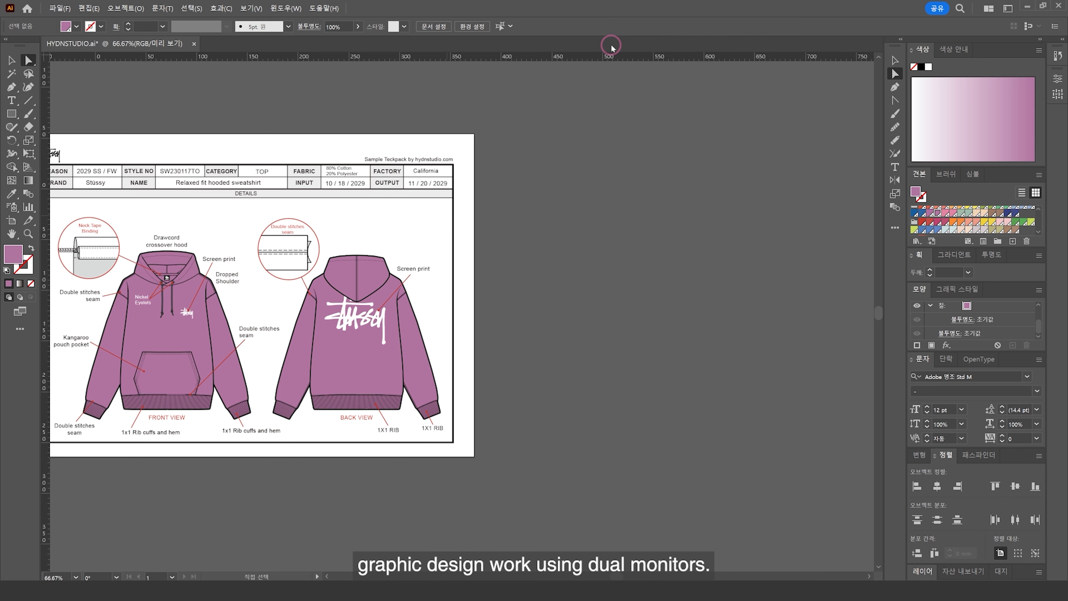
key("ctrl+1")
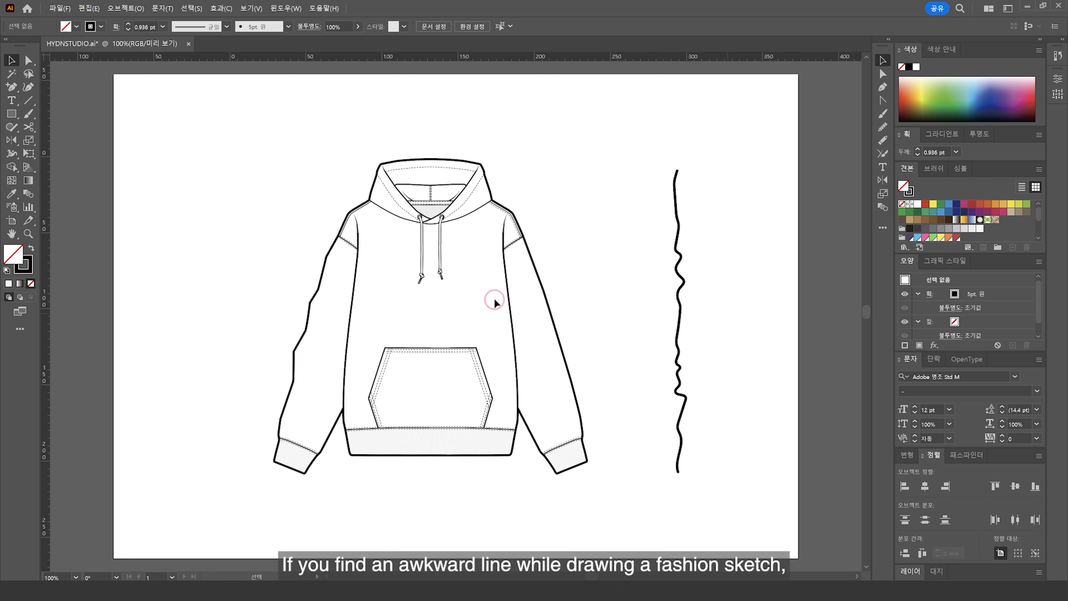
Smooth the jagged outer edge of the hoodie's left-hand sleeve from cuff to shoulder with the Smooth tool, and deselect it
left_click(11, 127)
left_click_drag(14, 130, 69, 154)
left_click(290, 386, "ctrl")
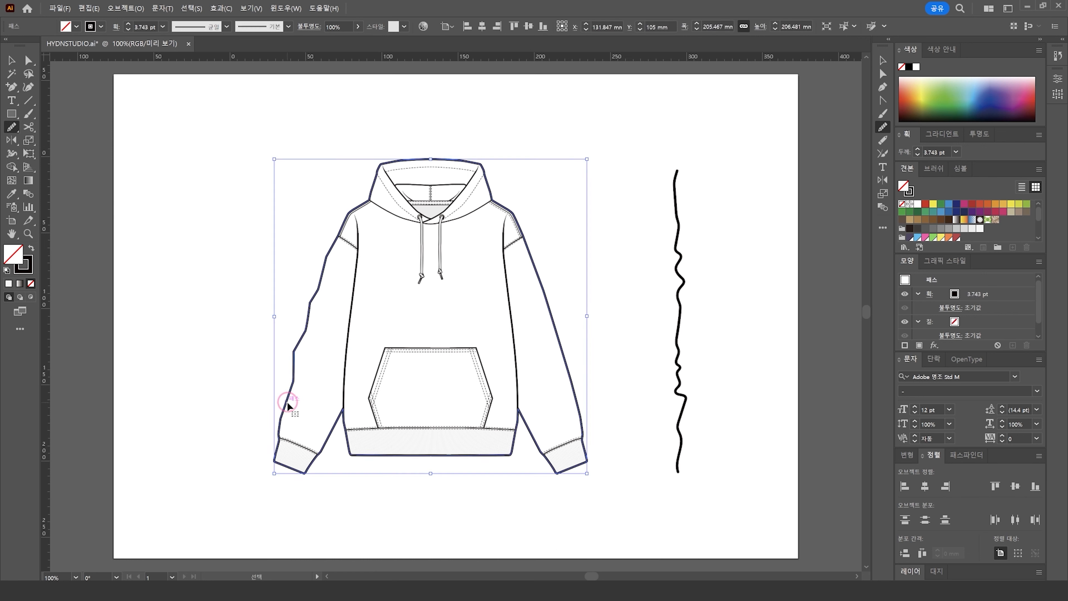
left_click_drag(289, 404, 333, 242)
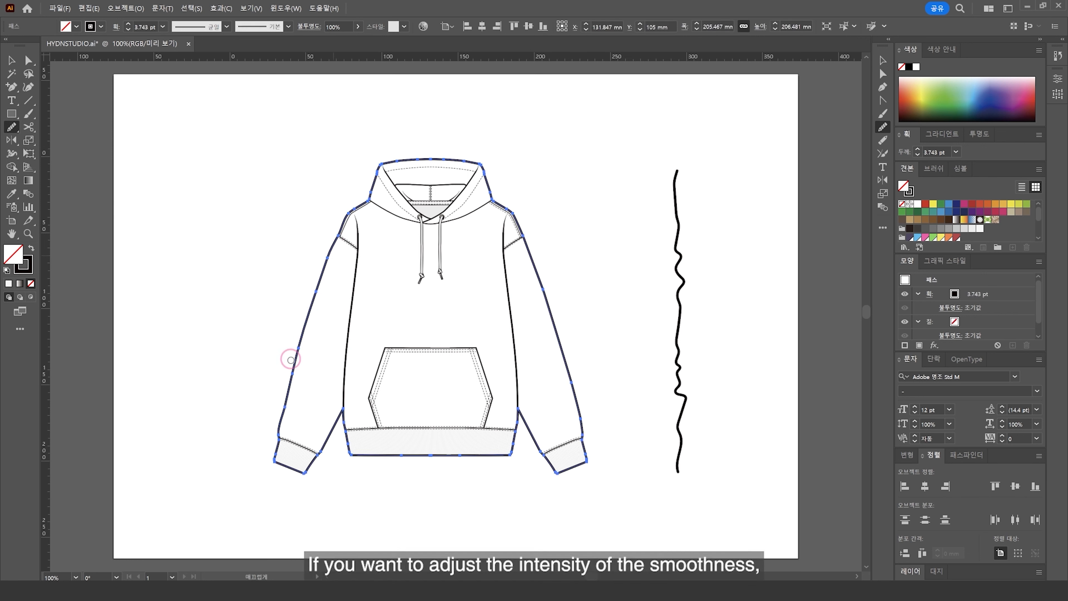
left_click_drag(293, 356, 341, 238)
left_click(291, 315, "ctrl")
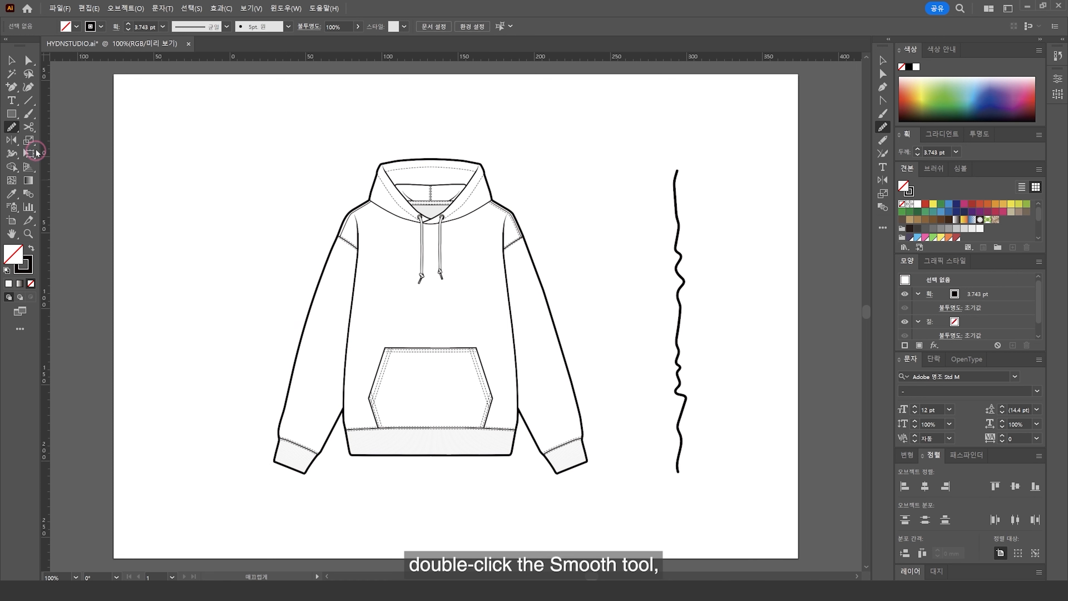
Set the Smooth tool's fidelity to about midway between accurate and smooth
double_click(13, 127)
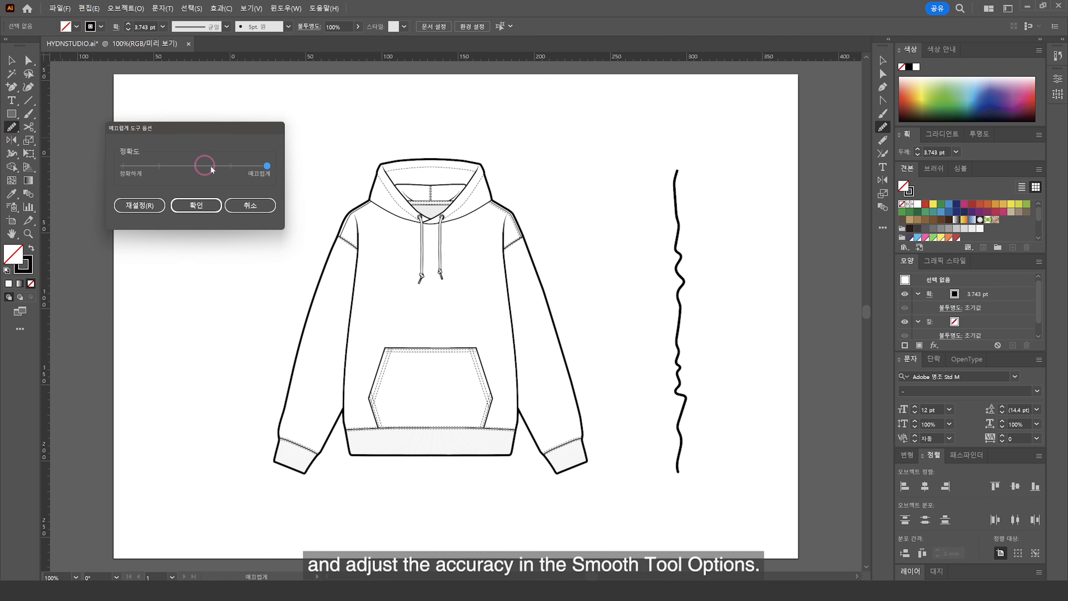
left_click_drag(264, 166, 188, 167)
left_click(196, 205)
Smooth the wavy vertical line beside the hoodie using the Paintbrush's temporary Smooth mode, and deselect it
left_click(32, 116)
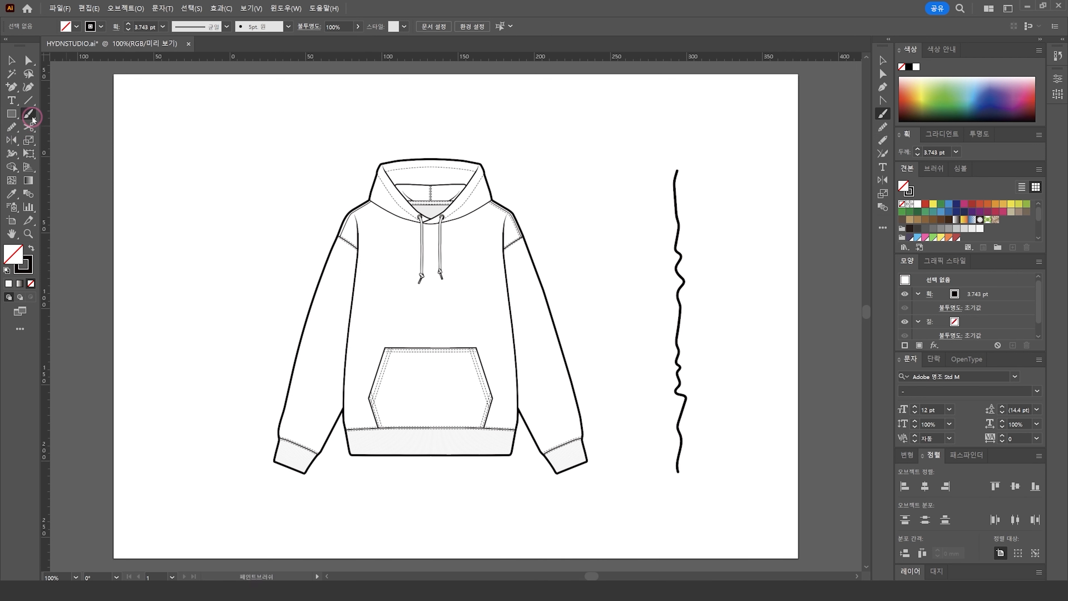
left_click_drag(33, 120, 61, 117)
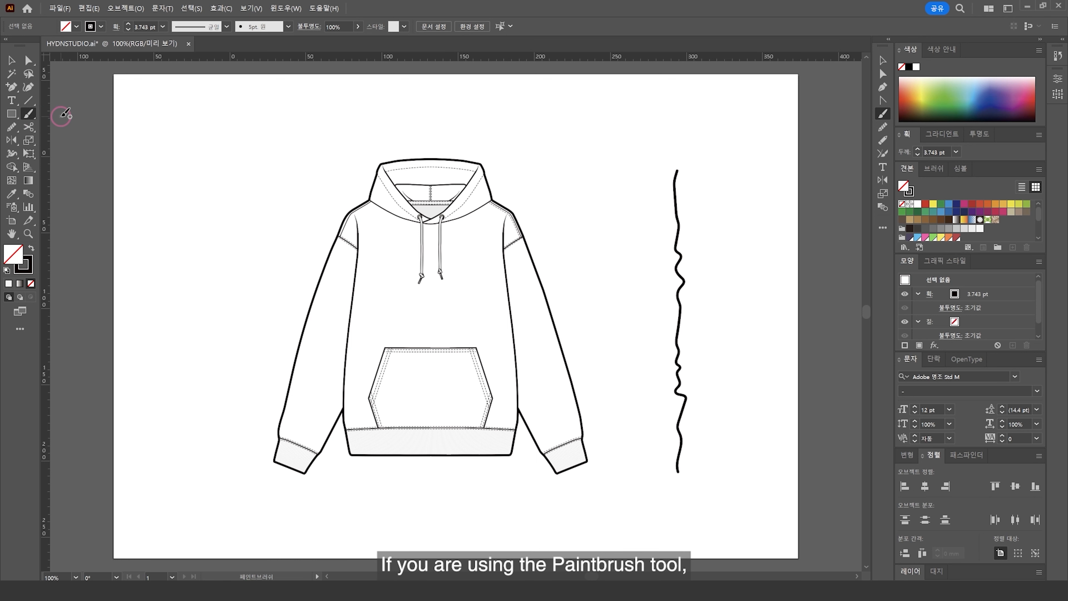
left_click(674, 177, "ctrl")
left_click_drag(675, 173, 682, 428)
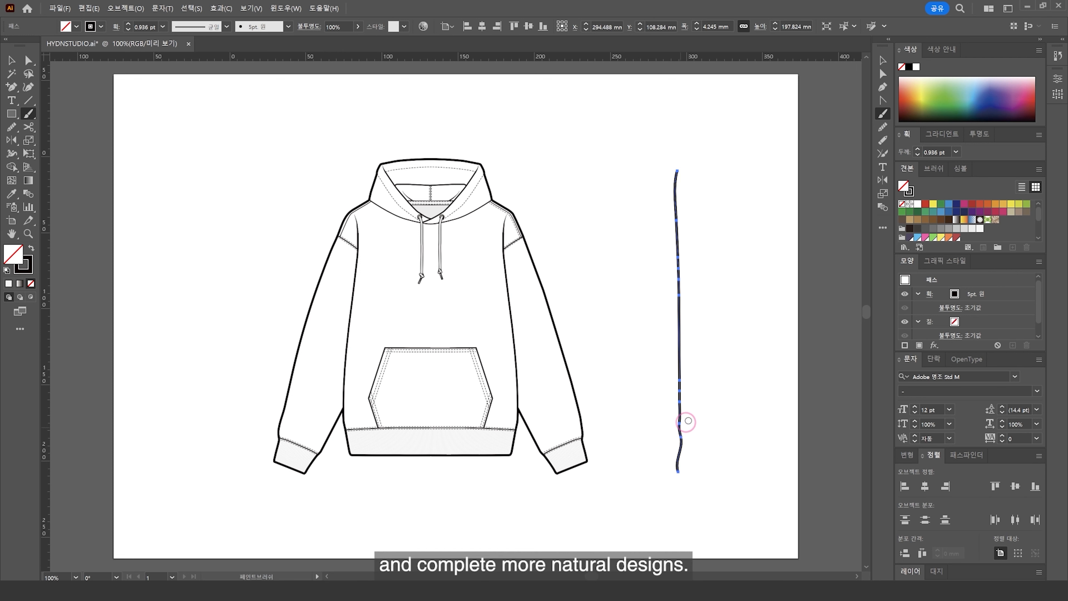
key("ctrl+shift+a")
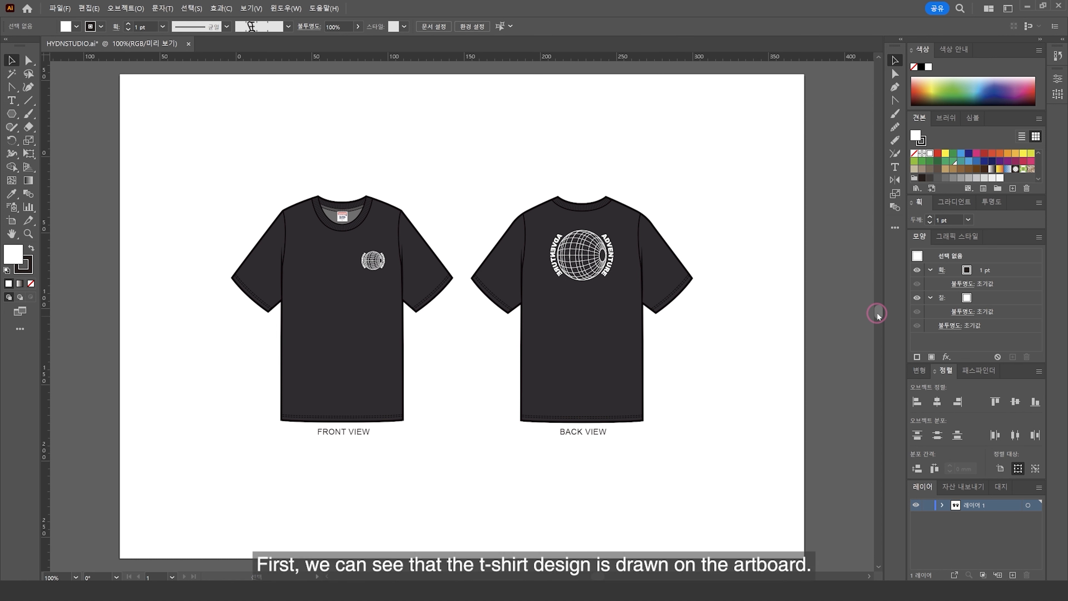
Select the front-view and back-view T-shirt bodies in turn to inspect them, and clear the selection
left_click(398, 289)
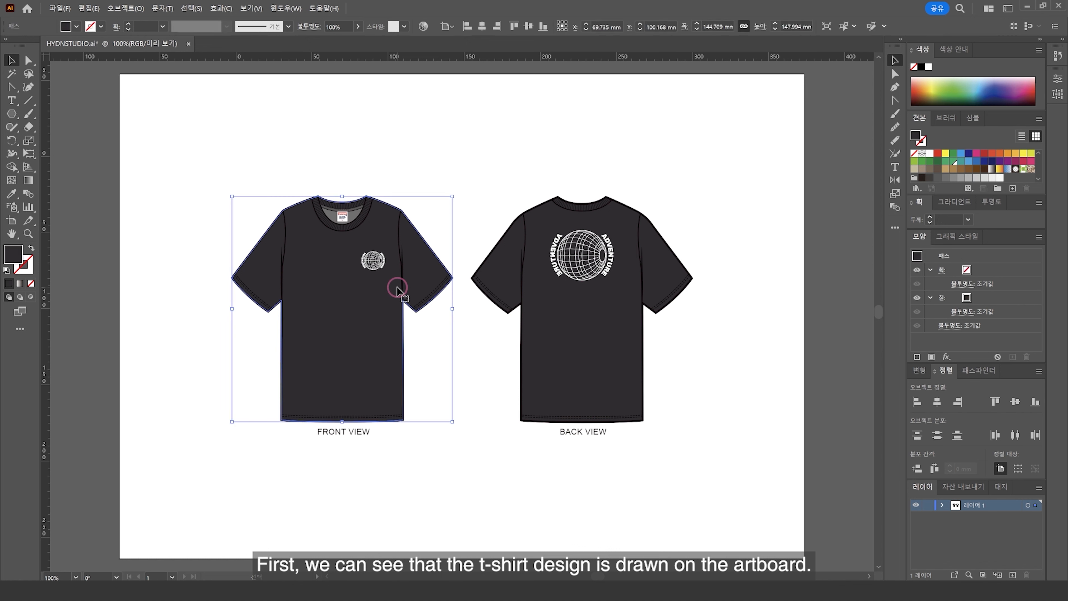
left_click(574, 311)
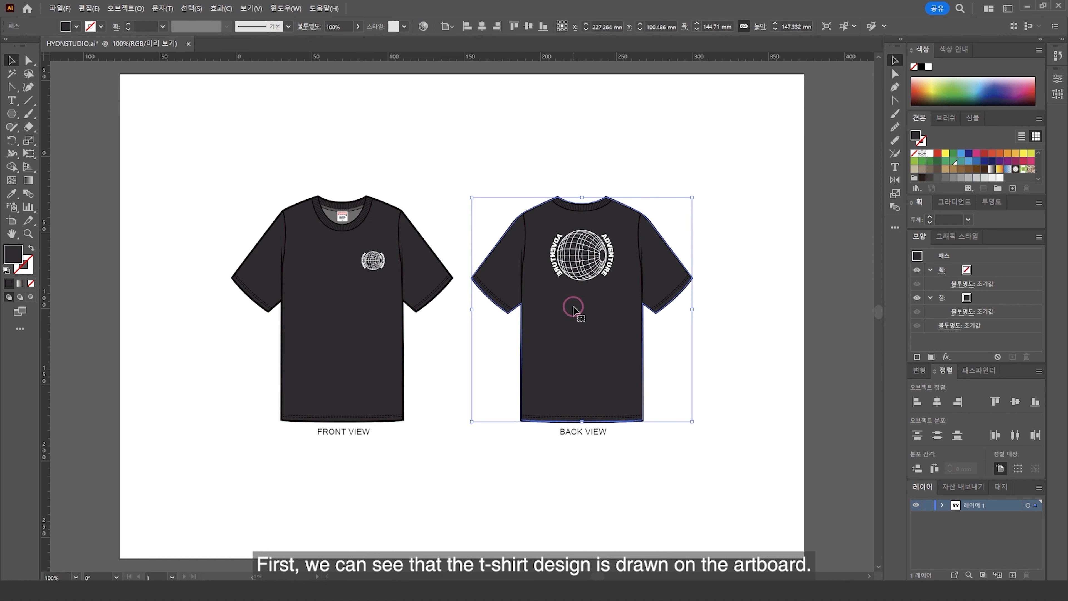
left_click(663, 342)
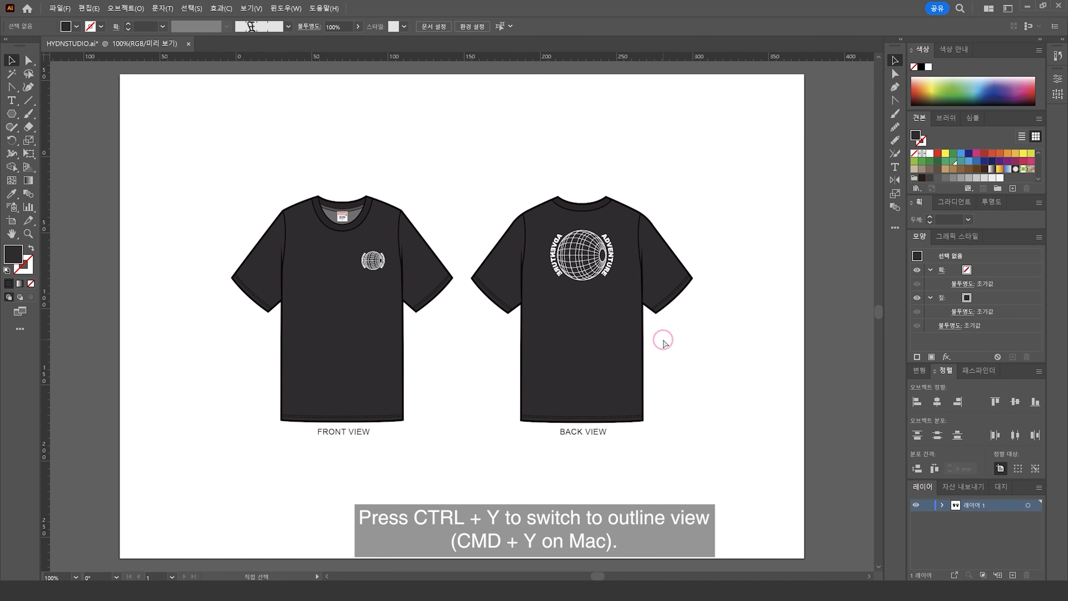
Switch to outline view and inspect the stray points and invisible T-shirt shapes by selecting them in groups
key("ctrl+y")
left_click_drag(140, 99, 355, 177)
left_click_drag(407, 101, 707, 186)
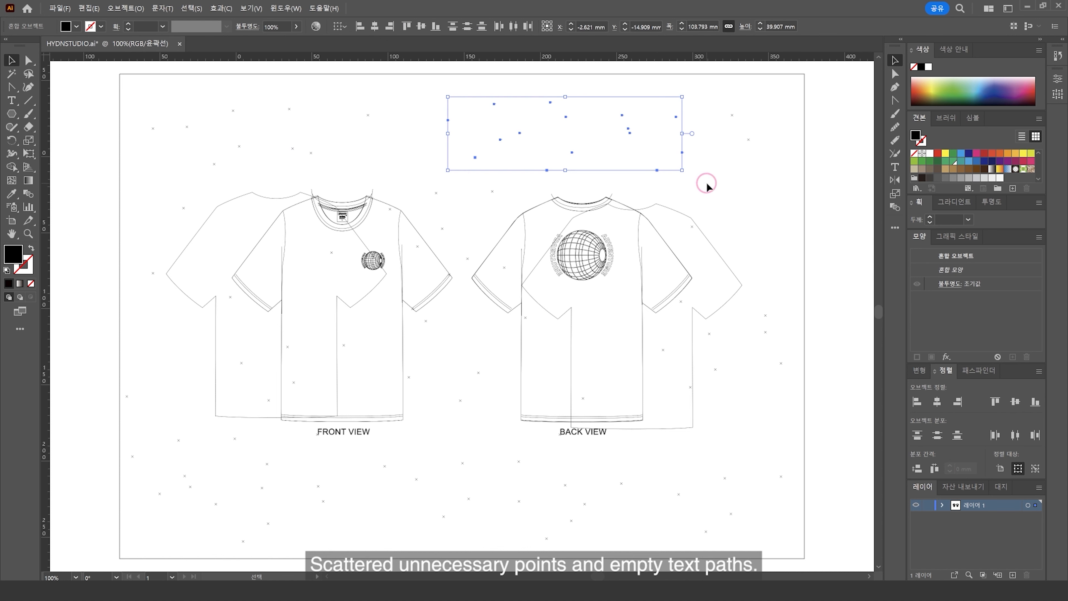
left_click_drag(156, 437, 614, 522)
left_click(544, 513)
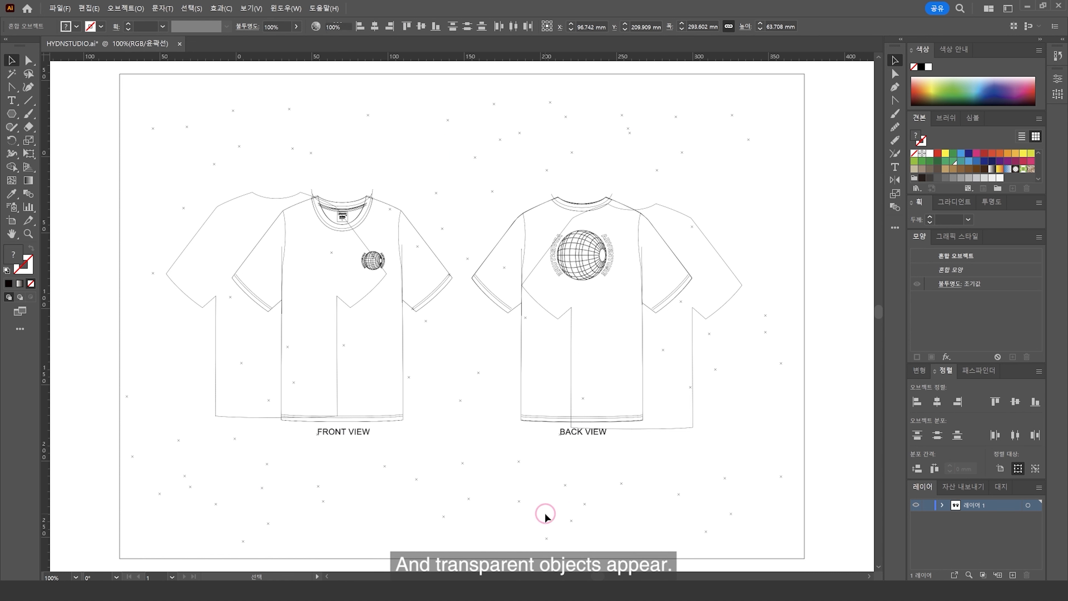
left_click(217, 315)
left_click(666, 211)
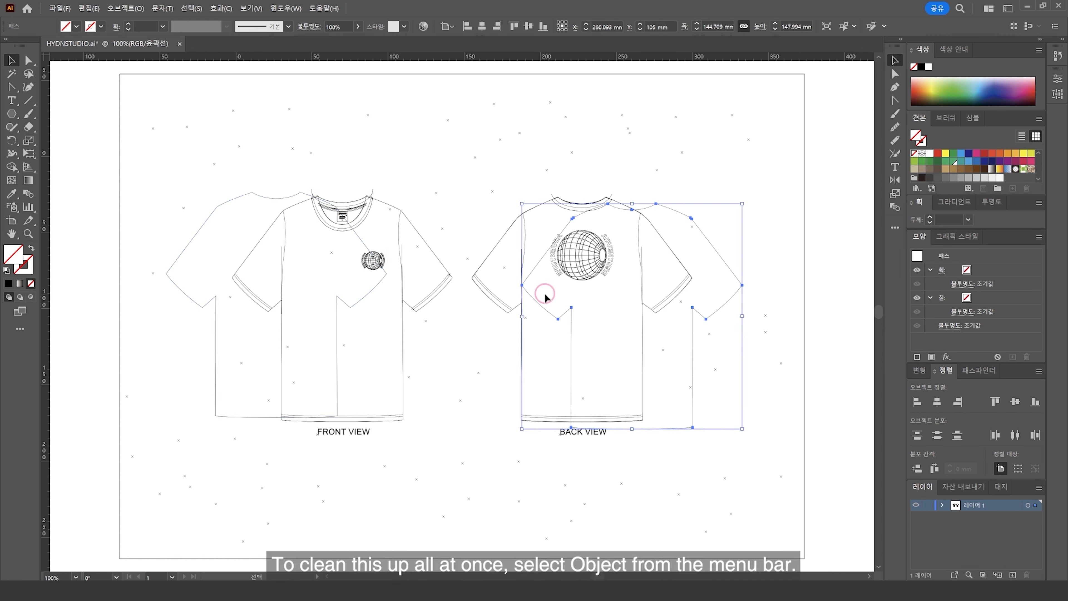
Clean up all stray points, unpainted objects and empty text paths in the document, and return to preview view
key("a")
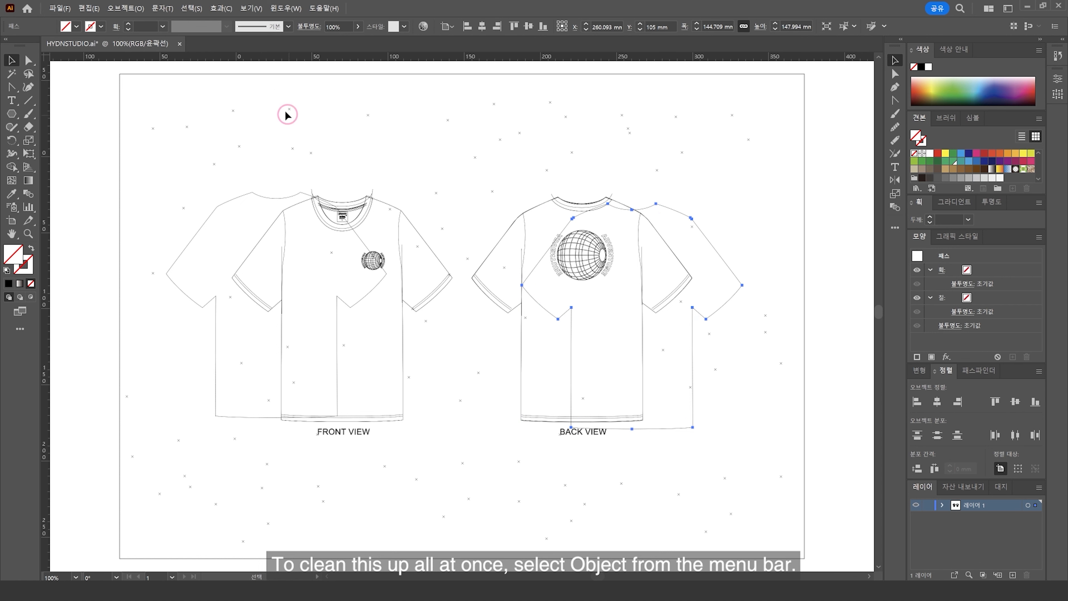
key("v")
left_click(140, 11)
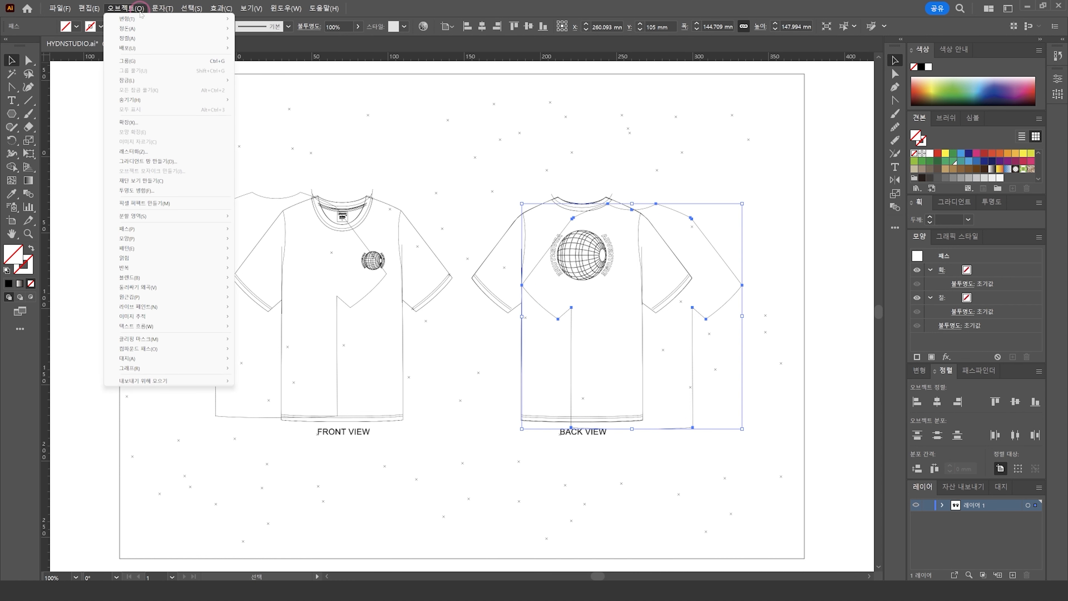
mouse_move(168, 229)
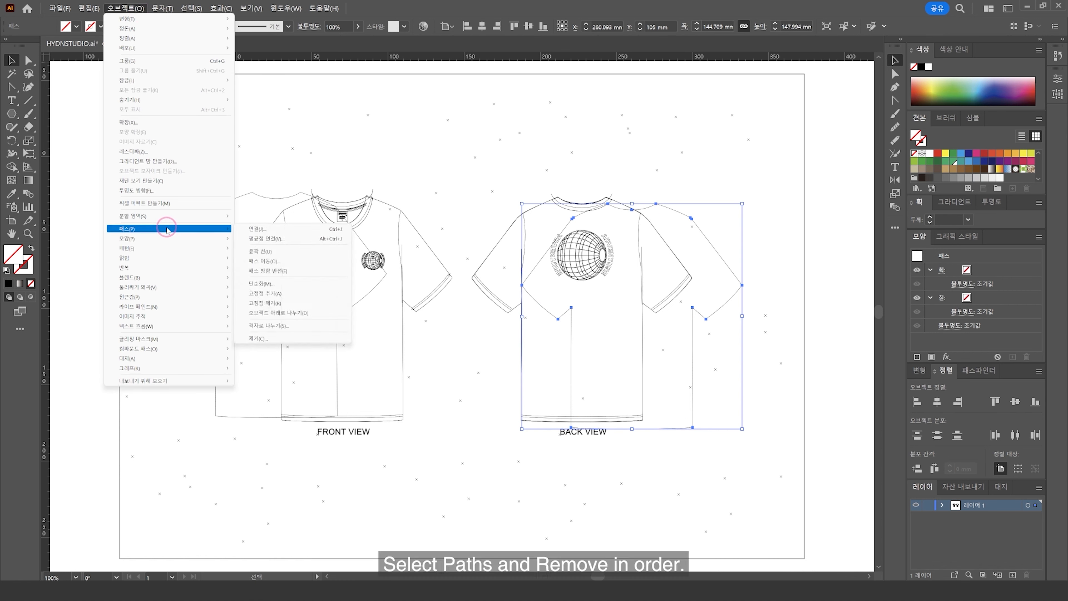
left_click(283, 339)
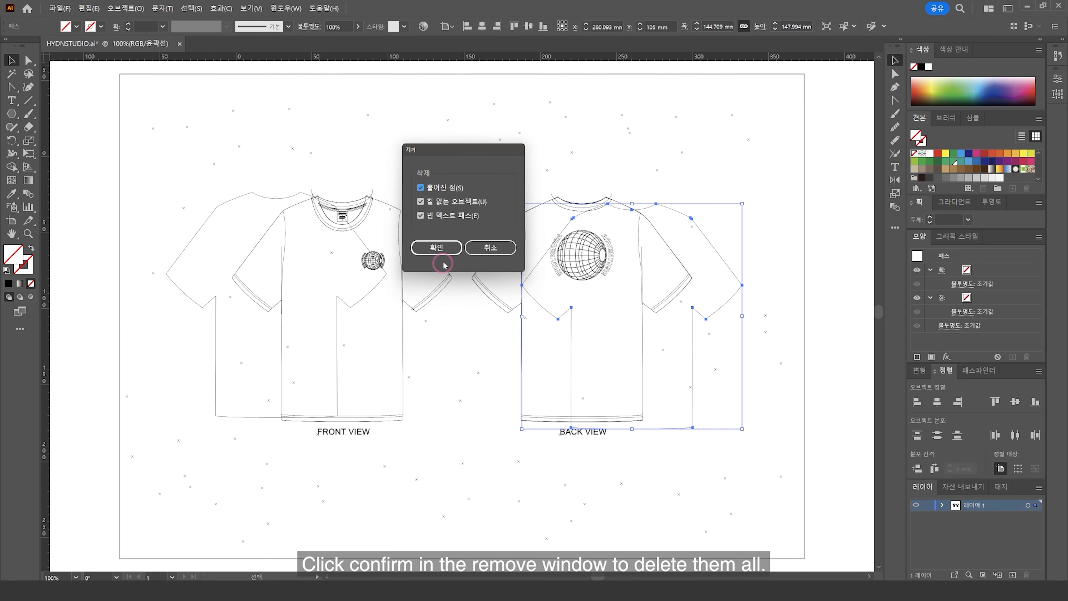
left_click(438, 248)
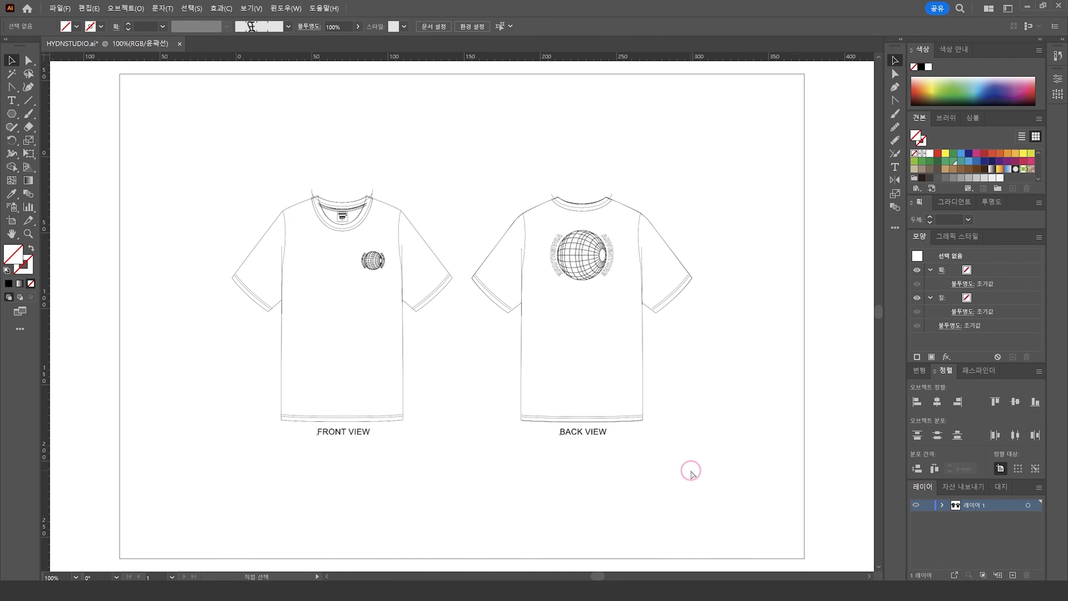
key("ctrl+y")
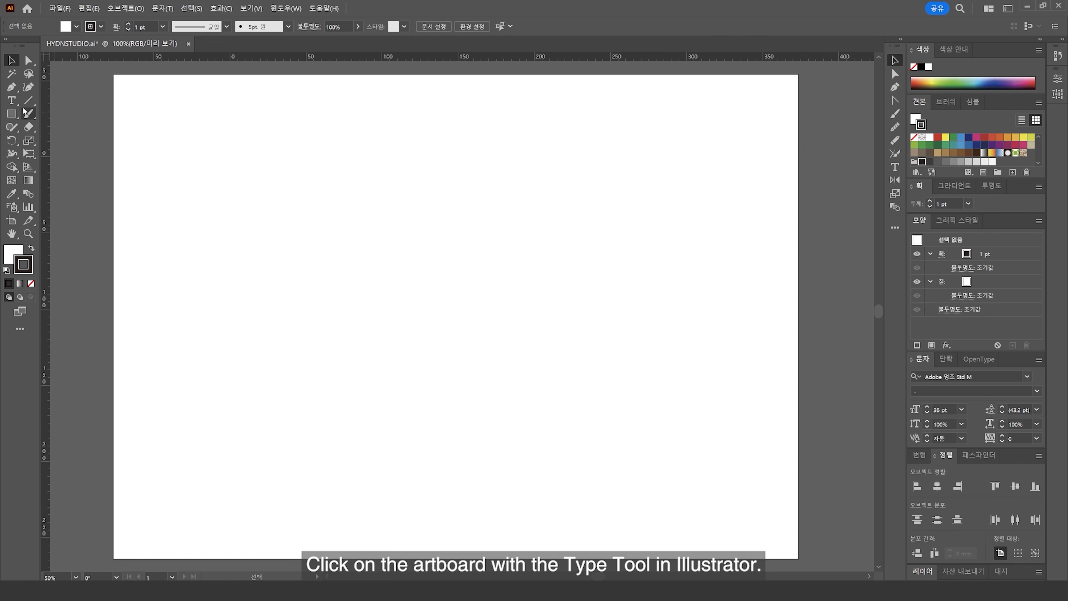
Try the Type tool's default font with a line of placeholder text and a large placeholder text box, undoing each
left_click(12, 101)
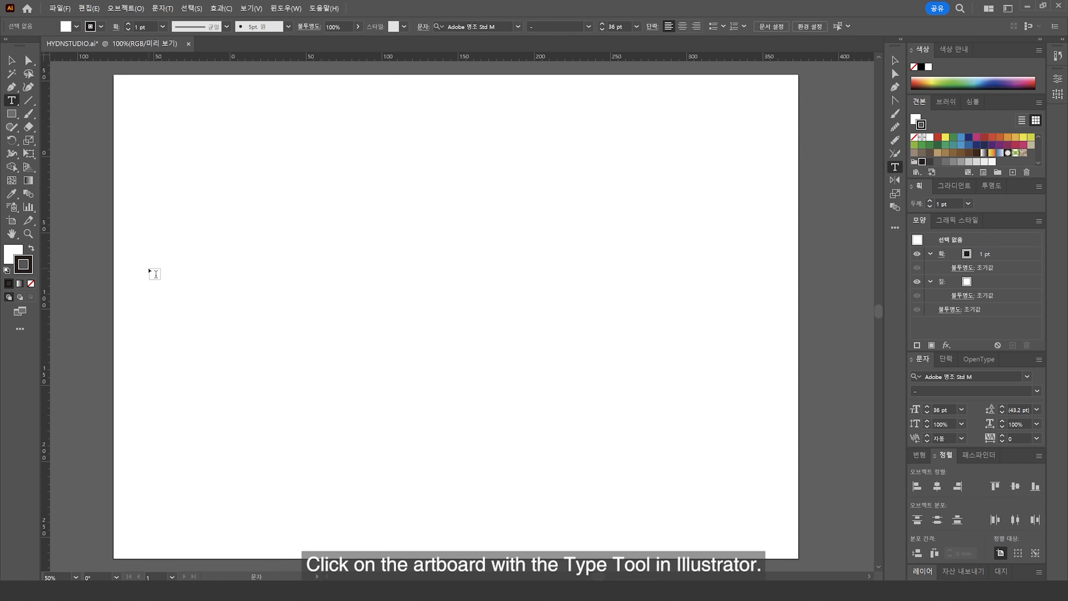
left_click(146, 269)
left_click(216, 322, "ctrl")
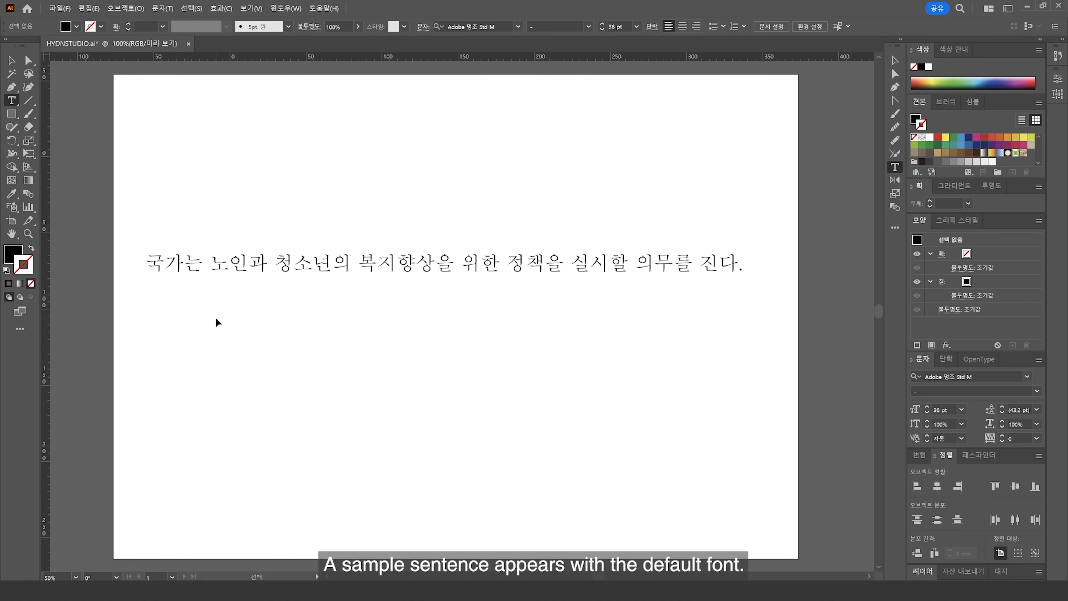
key("ctrl+z")
mouse_move(139, 111)
left_mouse_down()
mouse_move(200, 198)
mouse_move(647, 497)
mouse_move(766, 545)
left_mouse_up()
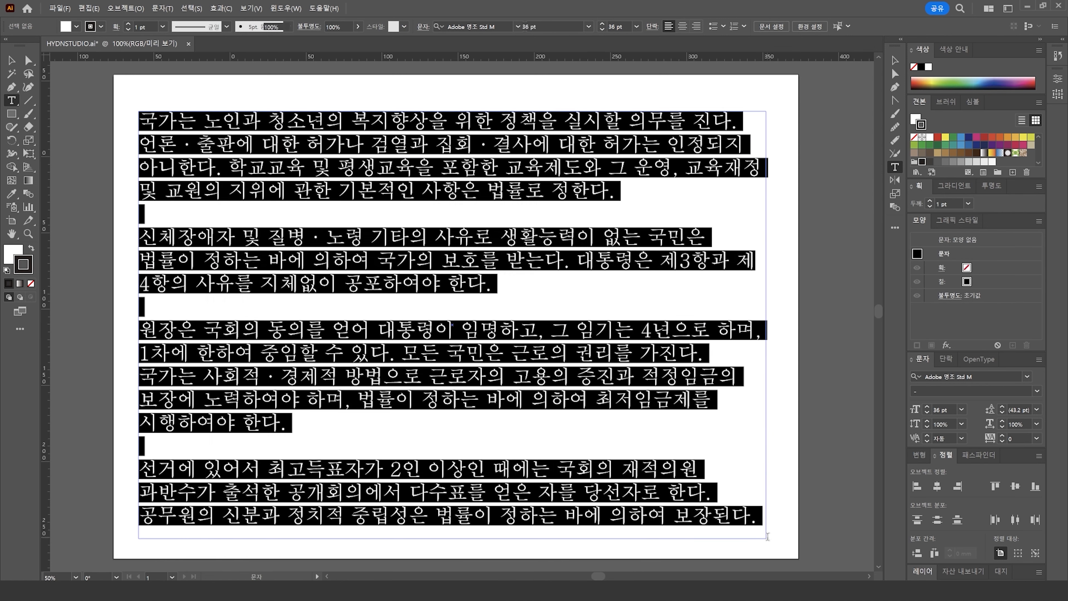
left_click(785, 544, "ctrl")
key("ctrl+z")
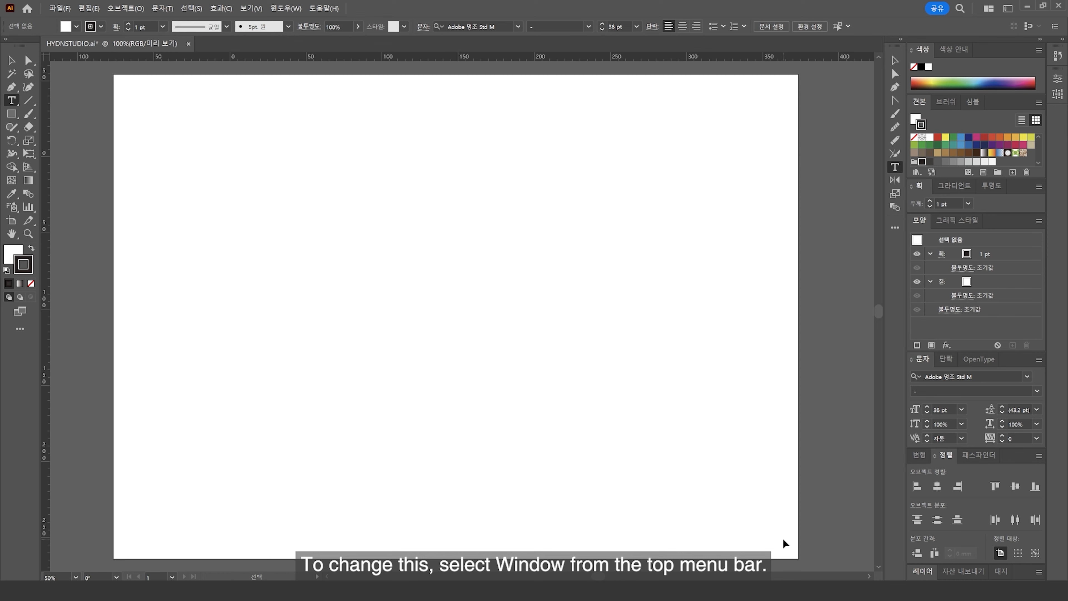
Show the Paragraph Styles panel
left_click(286, 8)
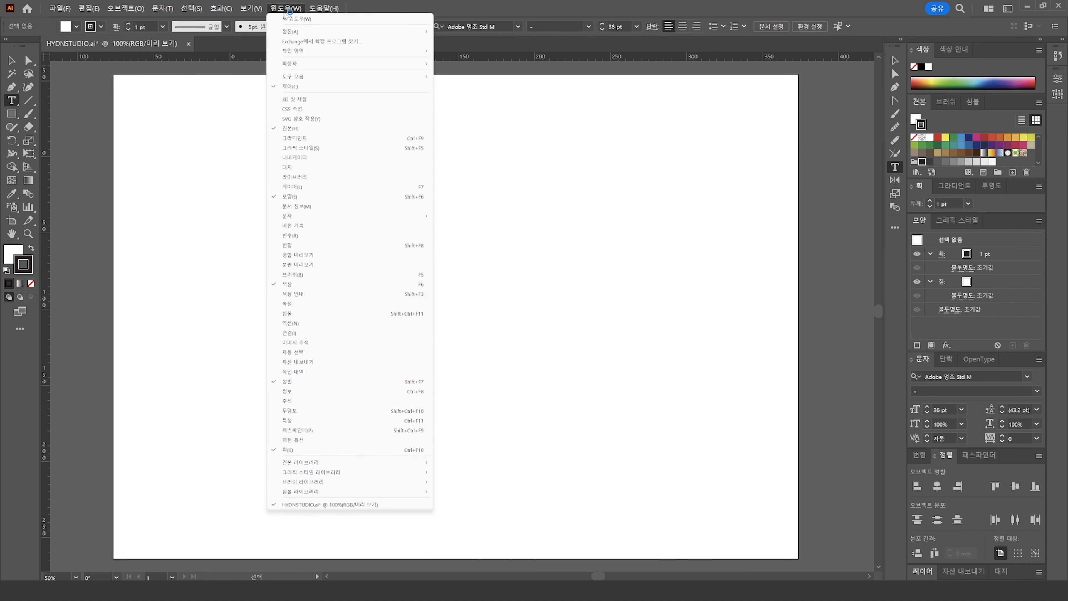
mouse_move(340, 217)
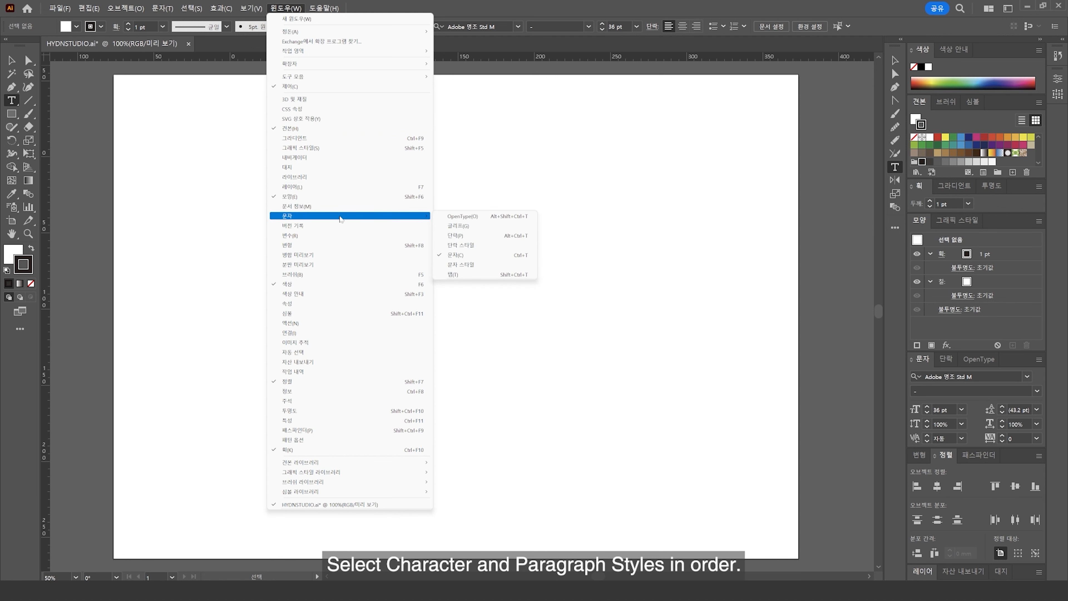
left_click(496, 246)
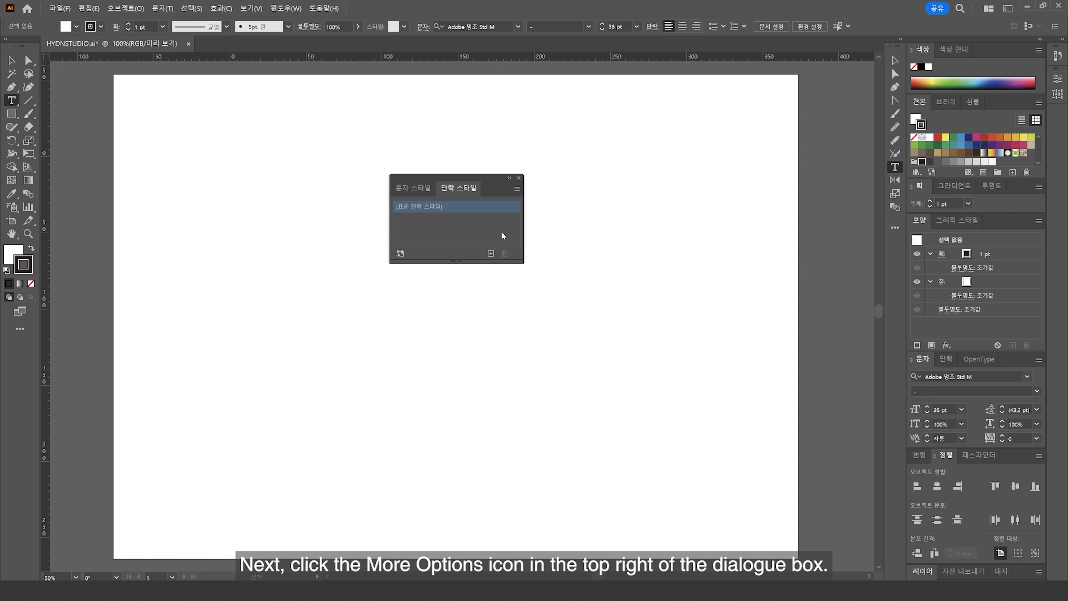
left_click(517, 189)
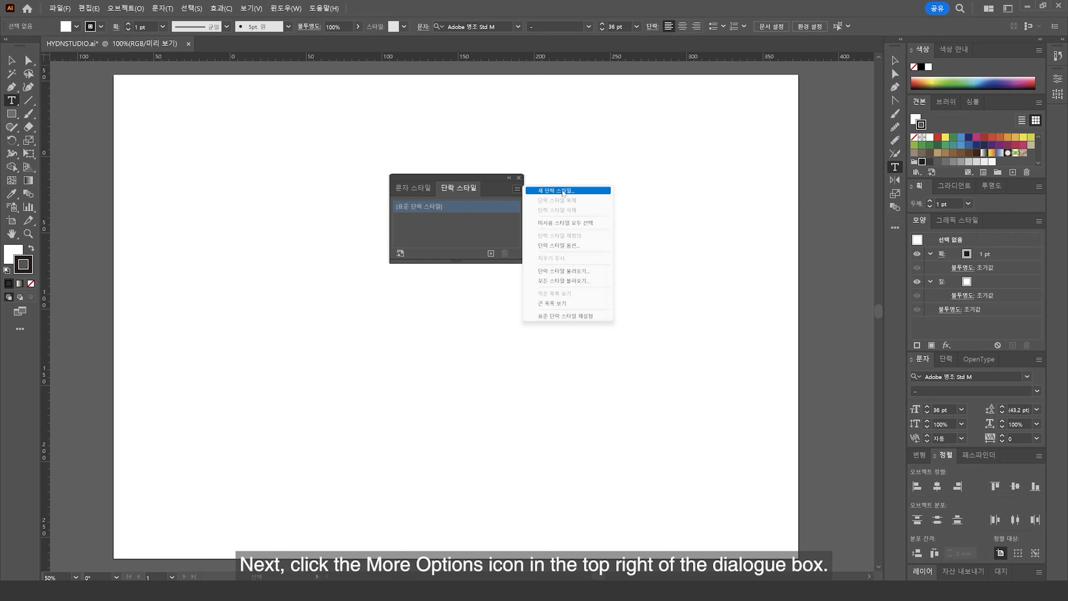
left_click(583, 246)
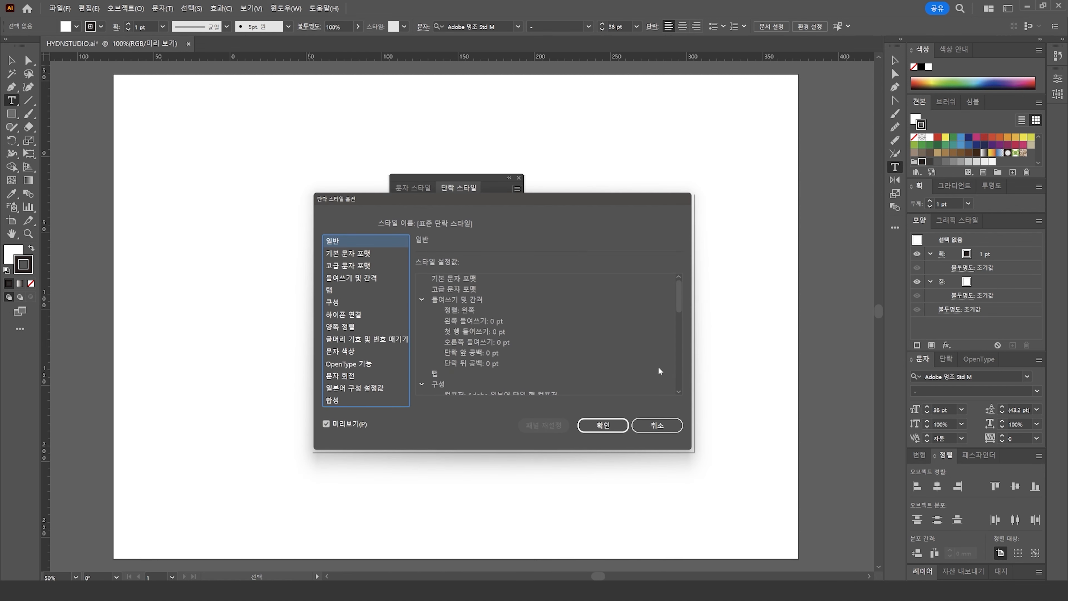
left_click(669, 426)
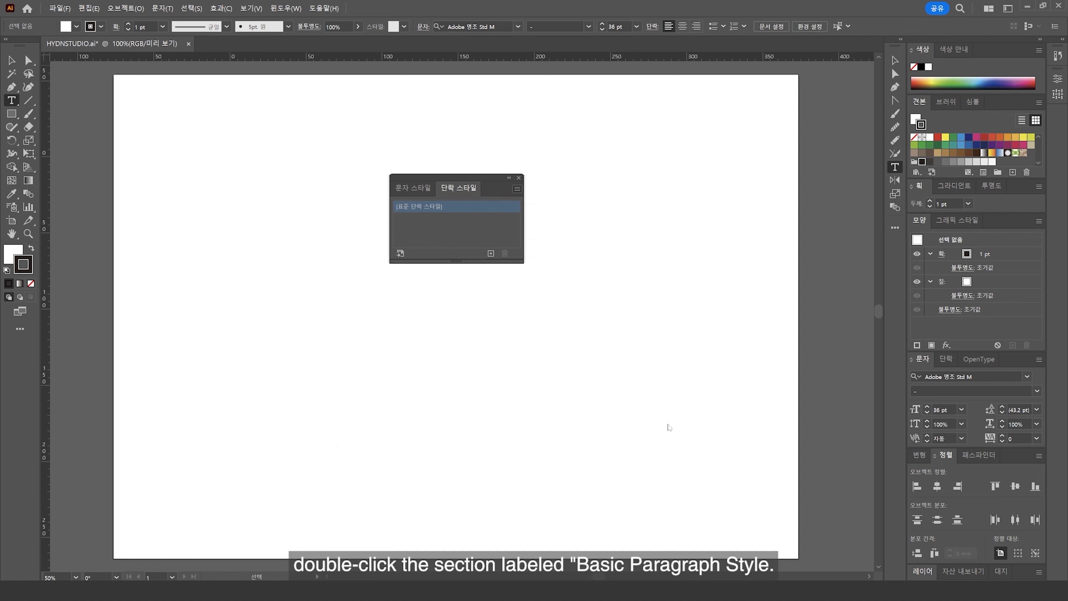
Set the basic paragraph style's font family to 나눔스퀘어OTF_ac and its font style to Regular
double_click(437, 207)
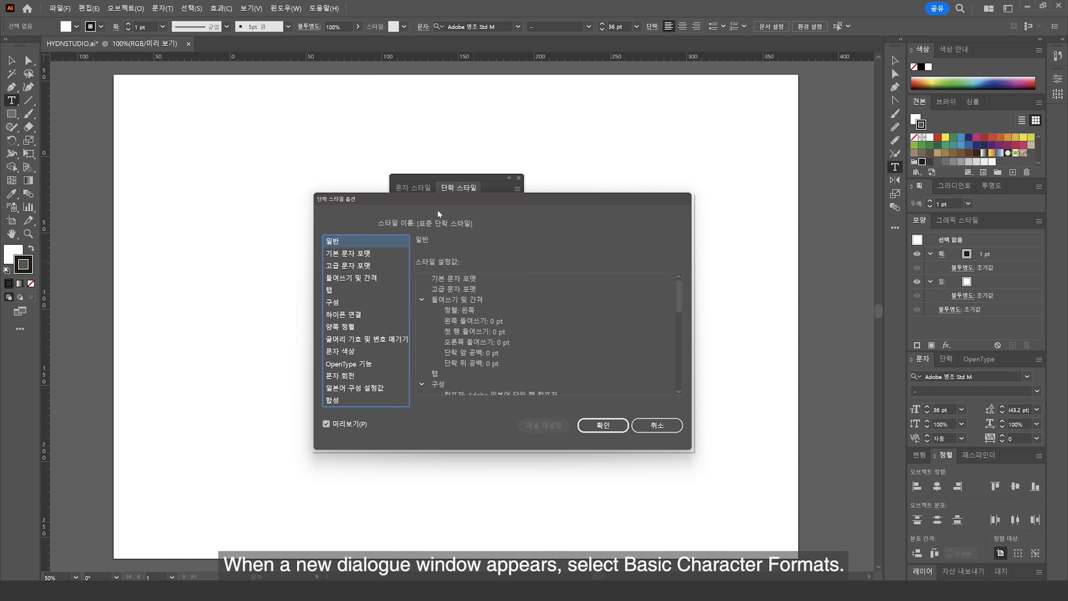
left_click(370, 254)
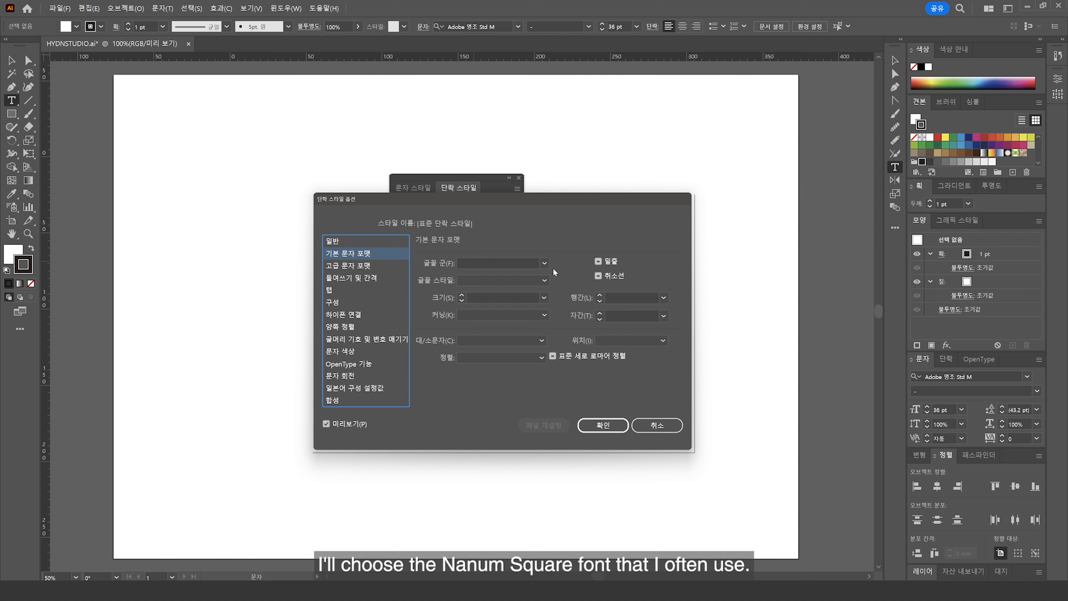
left_click(545, 263)
scroll(546, 291, "down", 5)
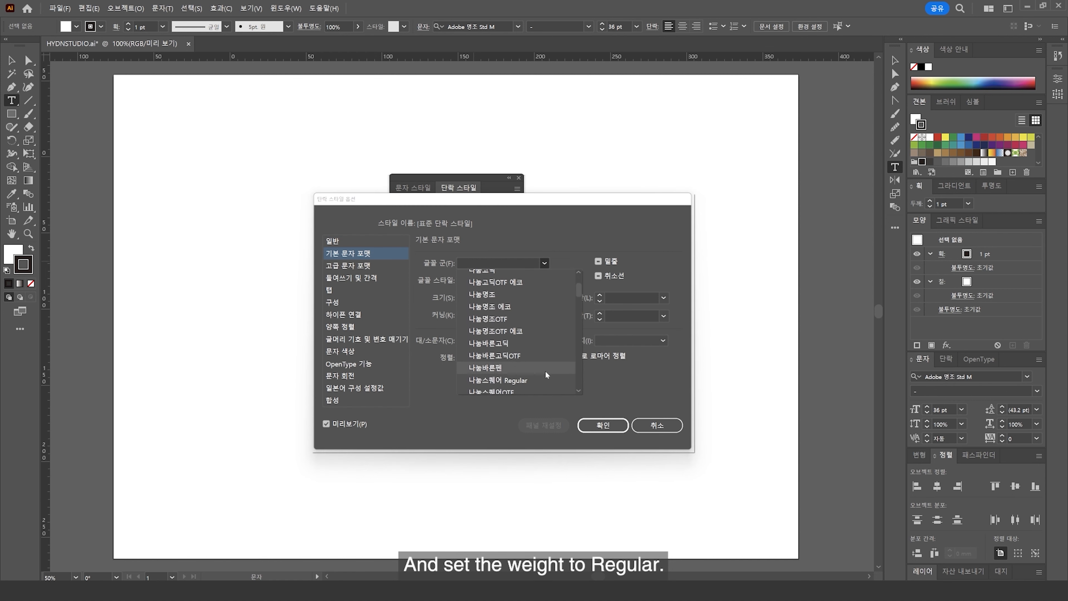
left_click(533, 367)
left_click(543, 280)
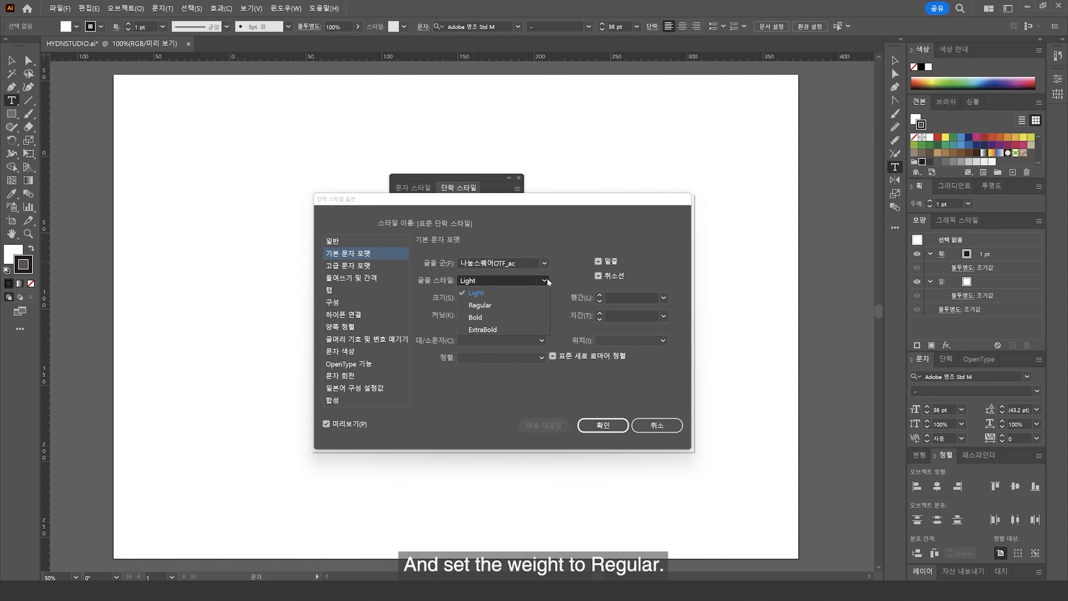
left_click(540, 303)
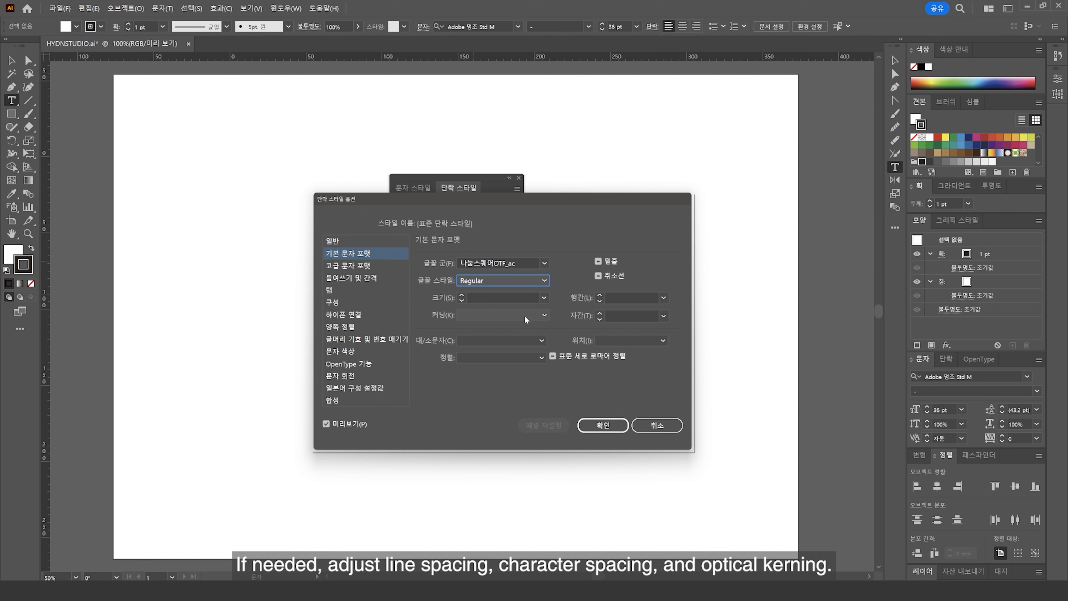
Give the basic paragraph style a 12 pt size, automatic leading, 0 tracking and automatic kerning, then save it and close the styles panel
left_click(541, 300)
left_click(561, 400)
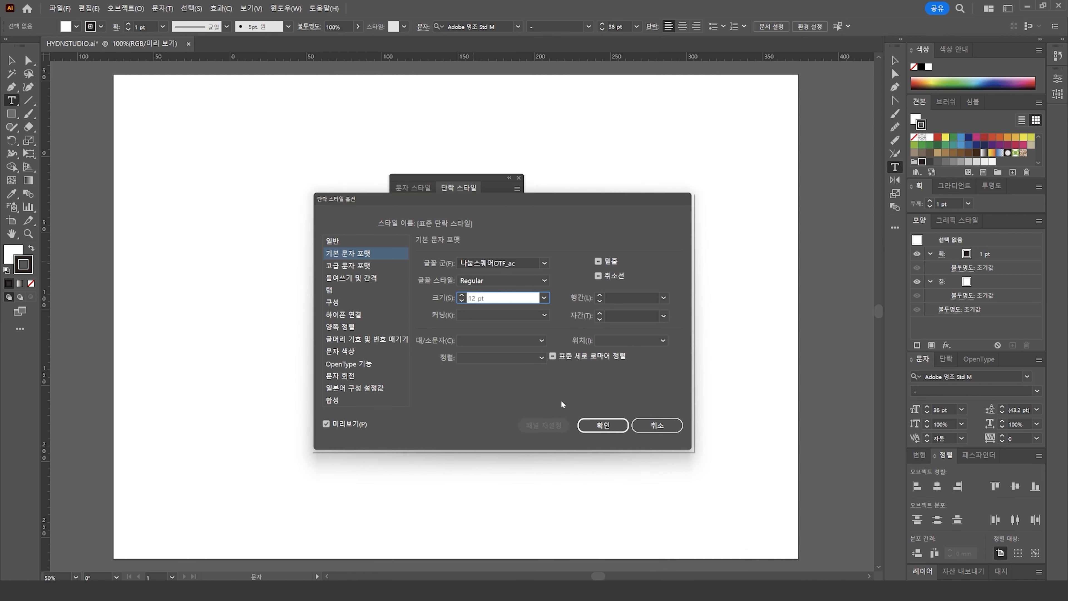
left_click(664, 297)
left_click(660, 313)
left_click(662, 316)
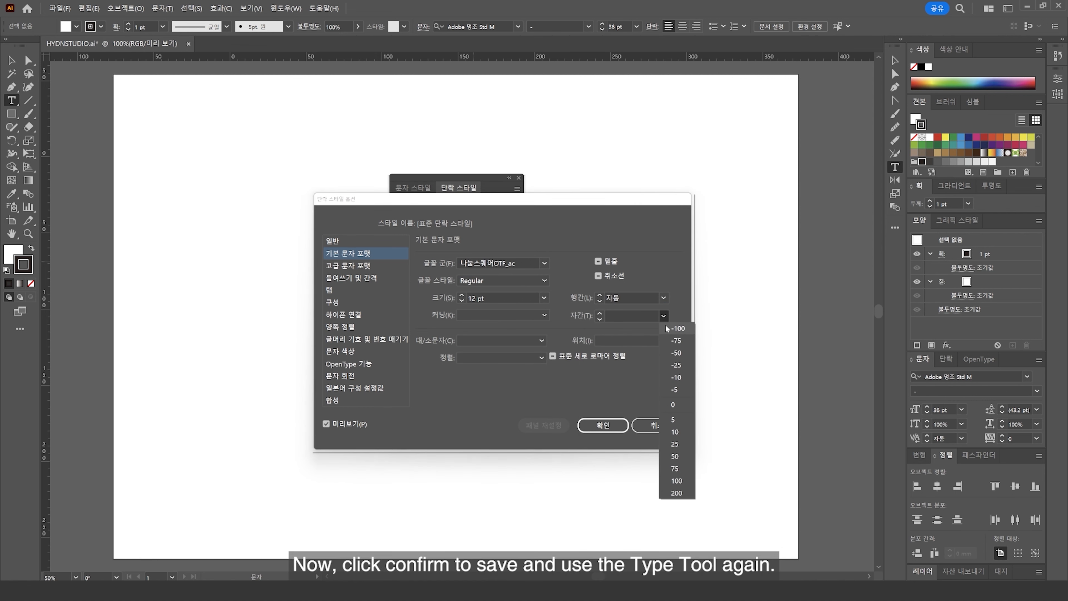
left_click(673, 404)
left_click(545, 314)
left_click(538, 327)
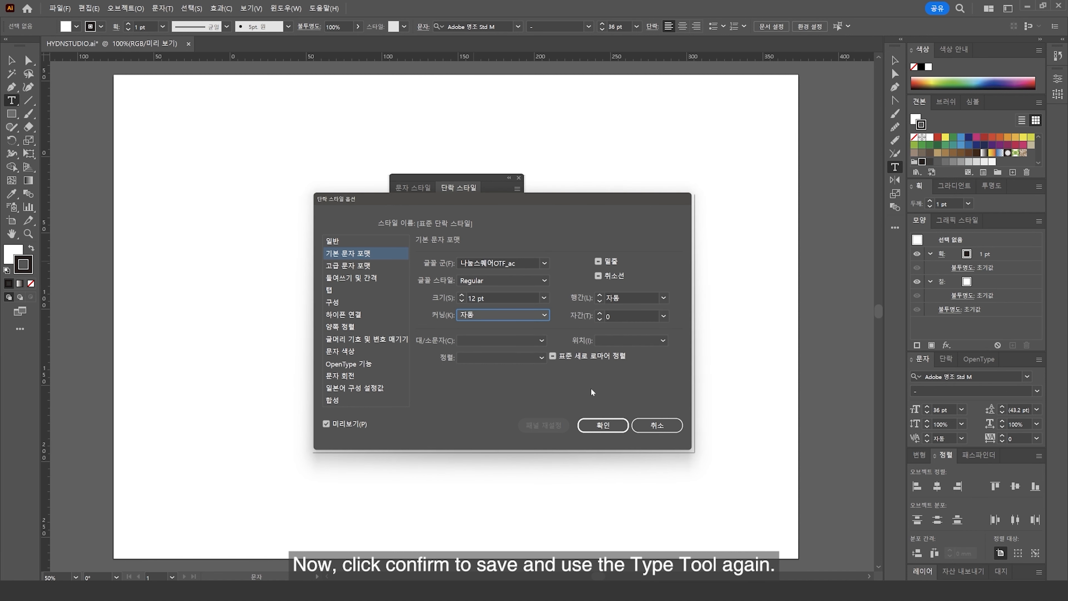
left_click(603, 425)
left_click(519, 179)
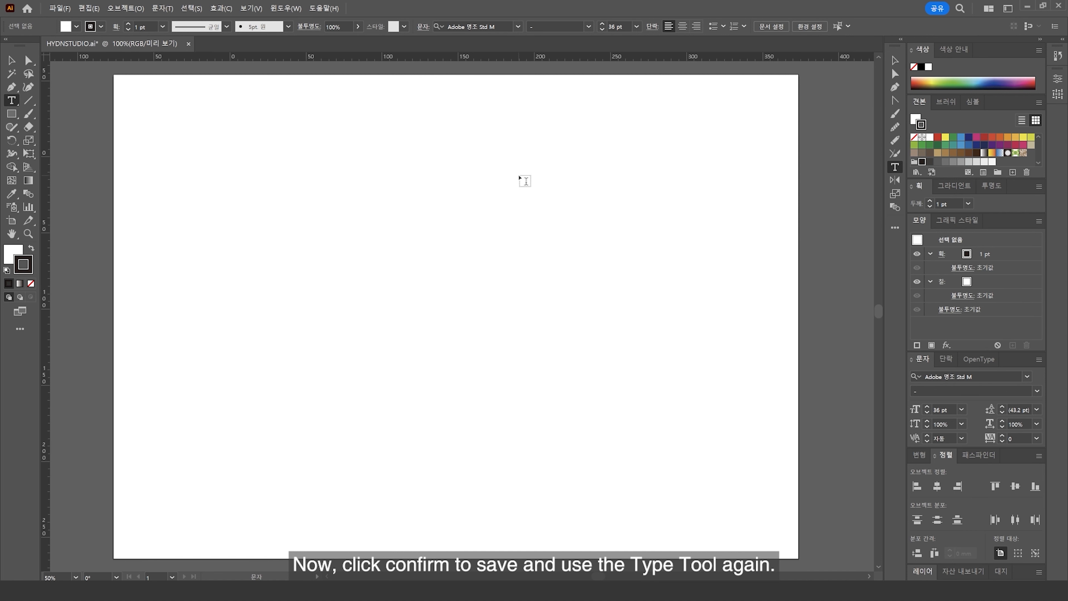
Test the new default font with a line of placeholder text, undo it, and draw a text box covering most of the artboard
left_click(149, 273)
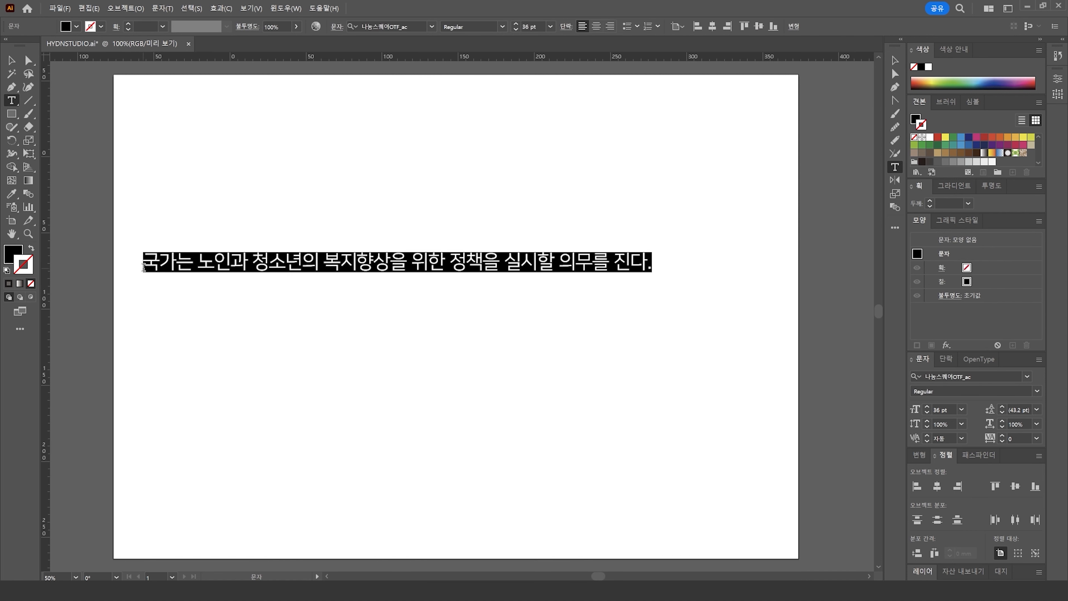
left_click(157, 293, "ctrl")
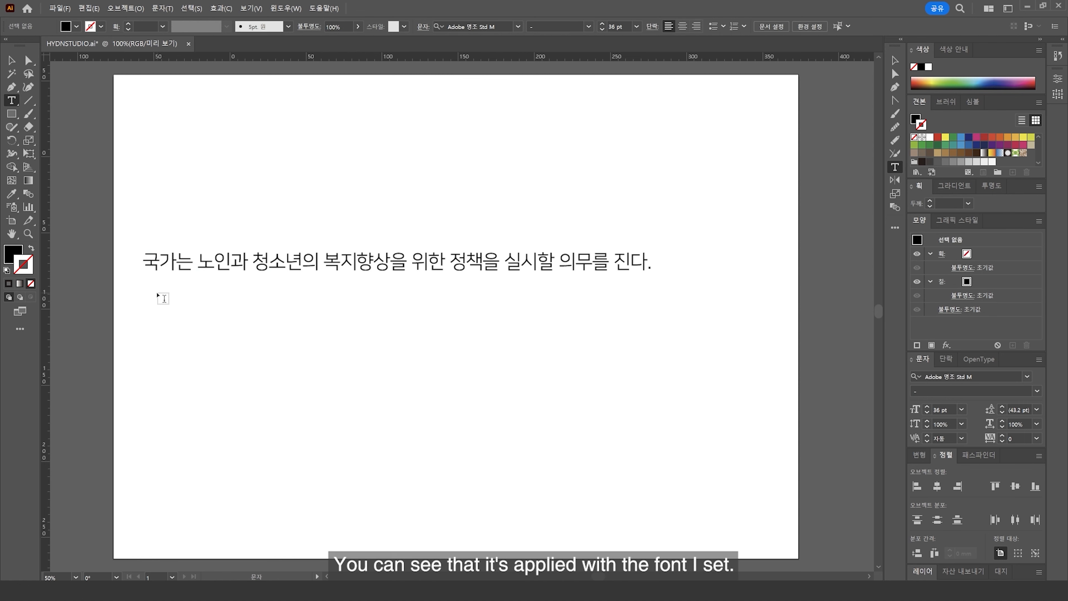
key("ctrl+z")
mouse_move(134, 103)
left_mouse_down()
mouse_move(550, 408)
mouse_move(773, 529)
left_mouse_up()
left_click(785, 543, "ctrl")
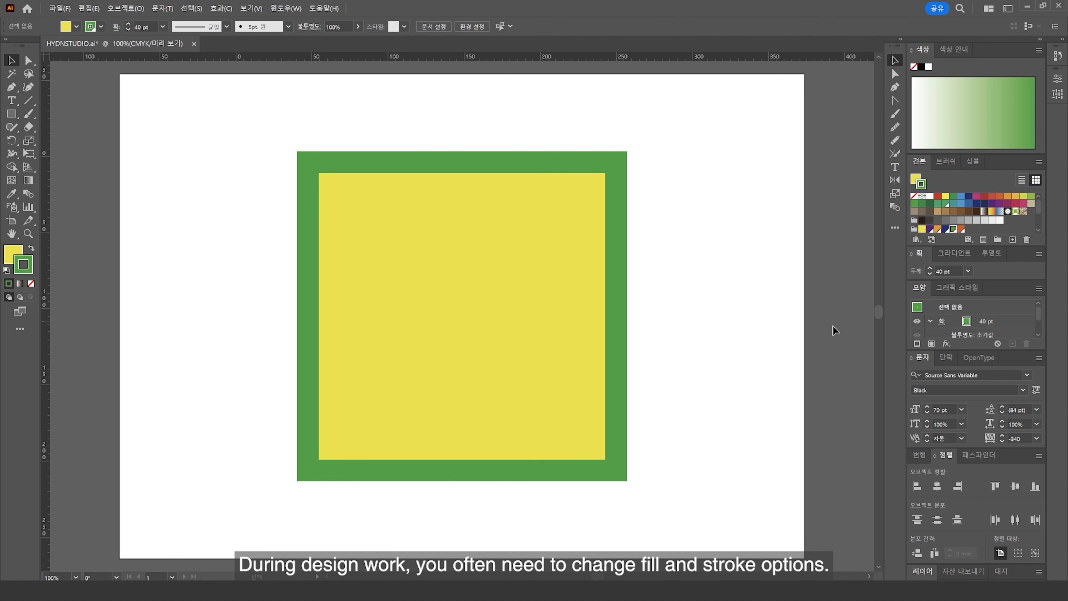
Alternate the active colour attribute between fill and stroke several times, ending with the fill active
left_click(13, 258)
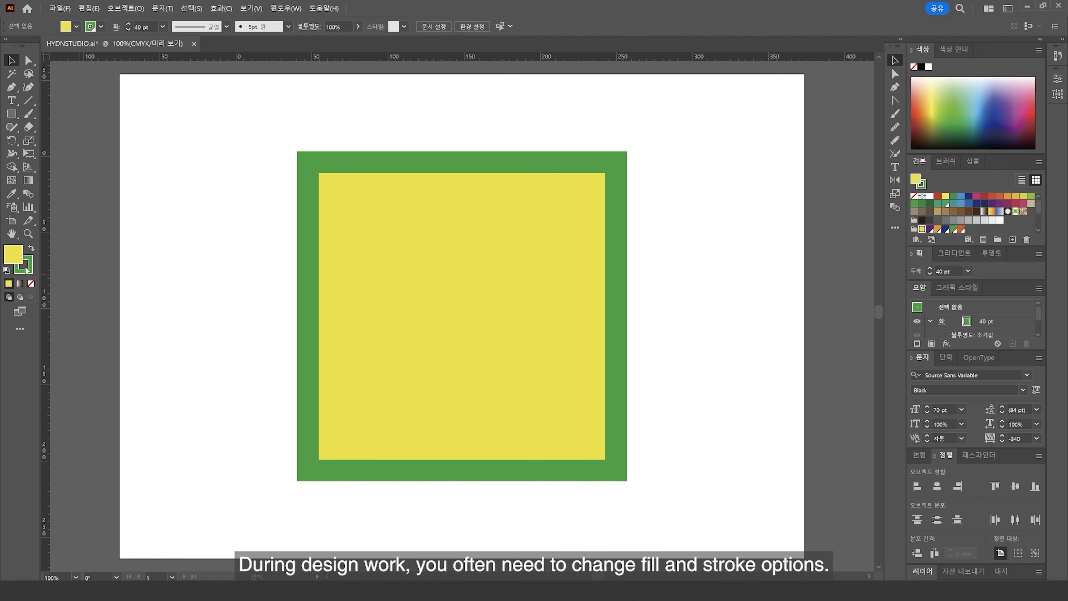
left_click(26, 270)
left_click(15, 257)
left_click(26, 270)
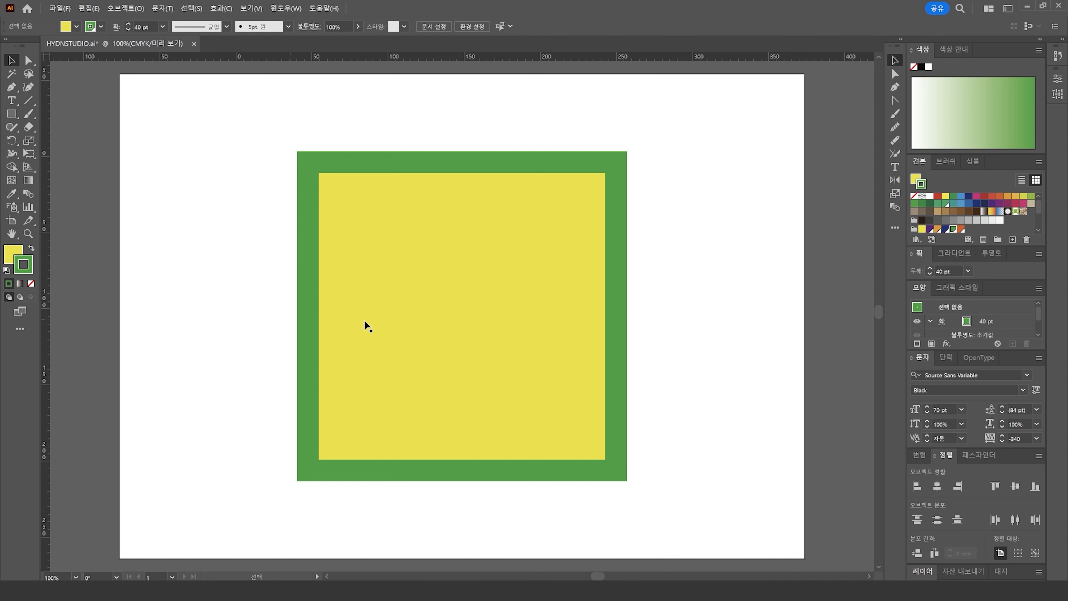
left_click(916, 179)
left_click(922, 185)
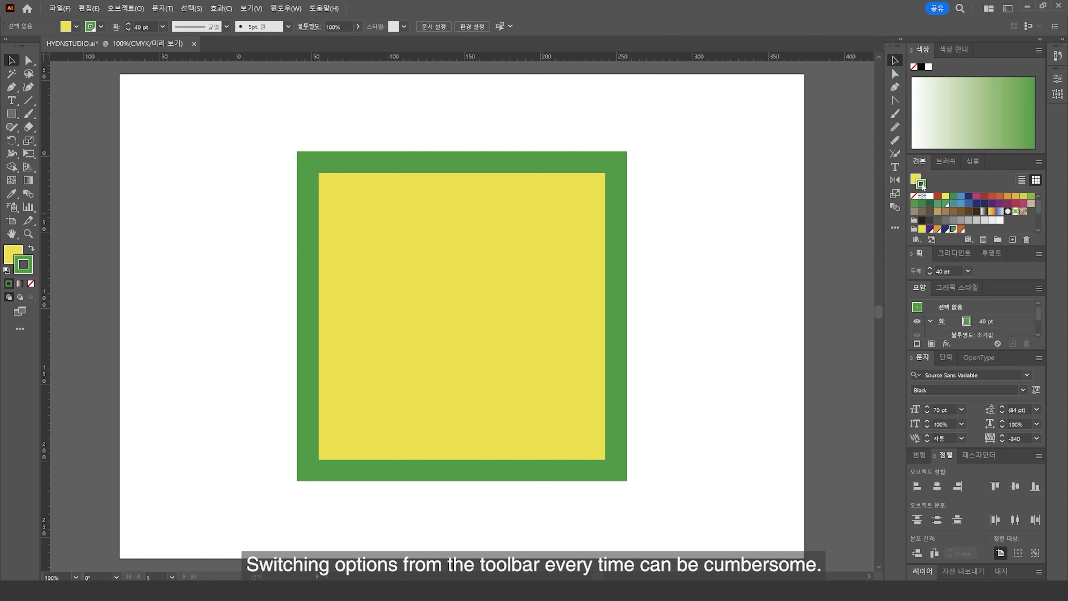
left_click(917, 179)
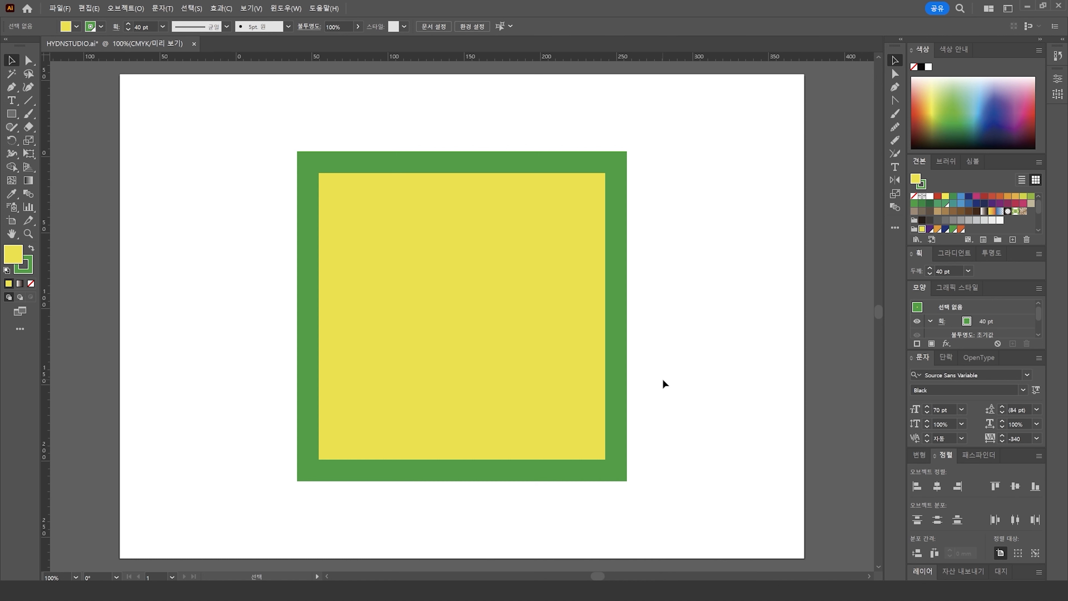
Select the square and recolour its stroke yellow and its fill purple, switching the active attribute between them
left_click_drag(576, 400, 591, 409)
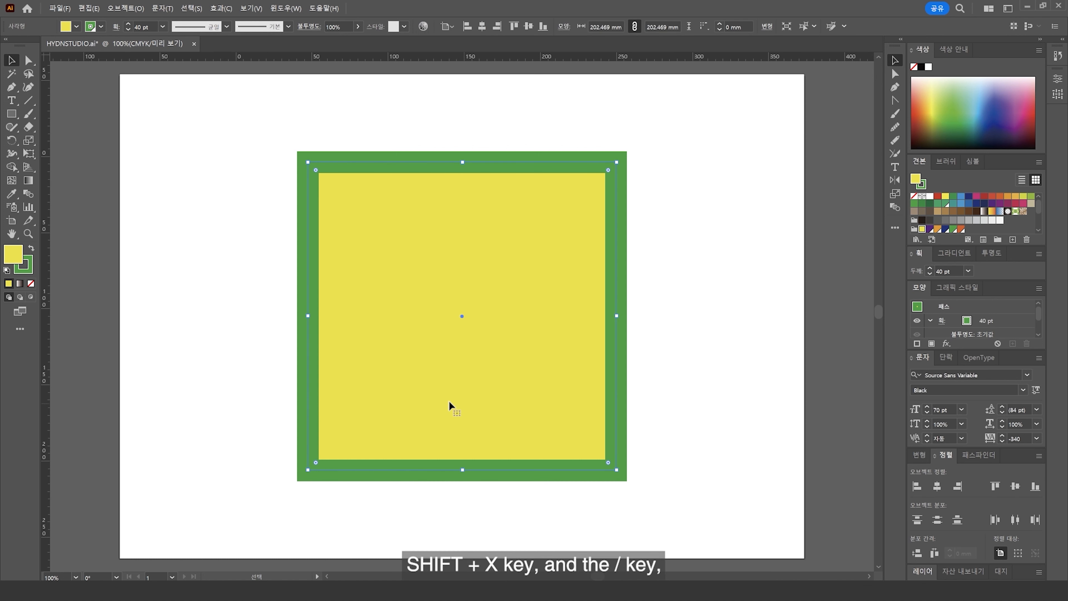
key("x")
key("x")
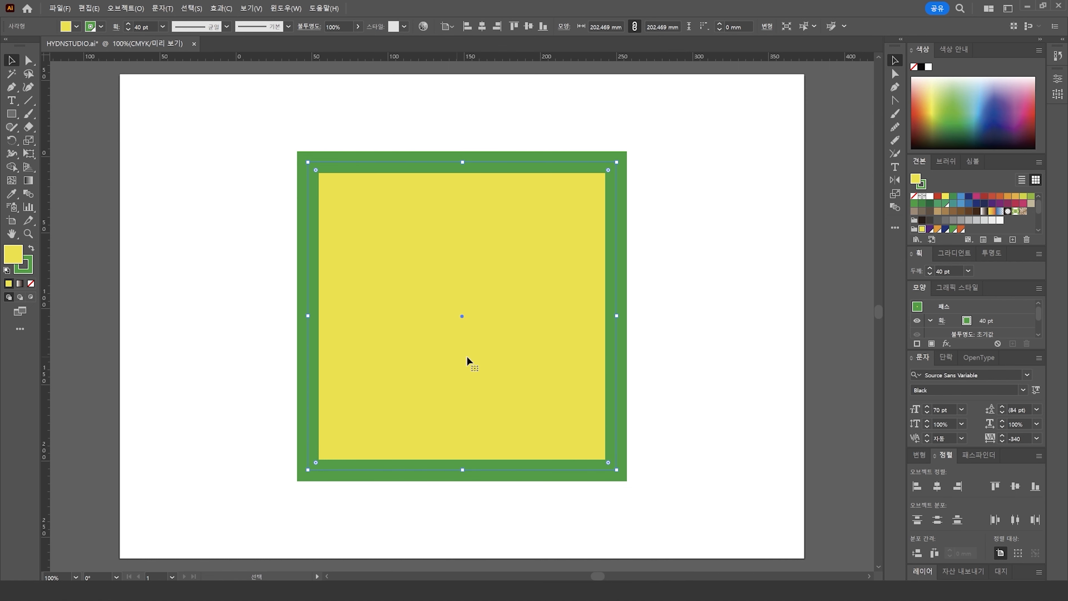
key("x")
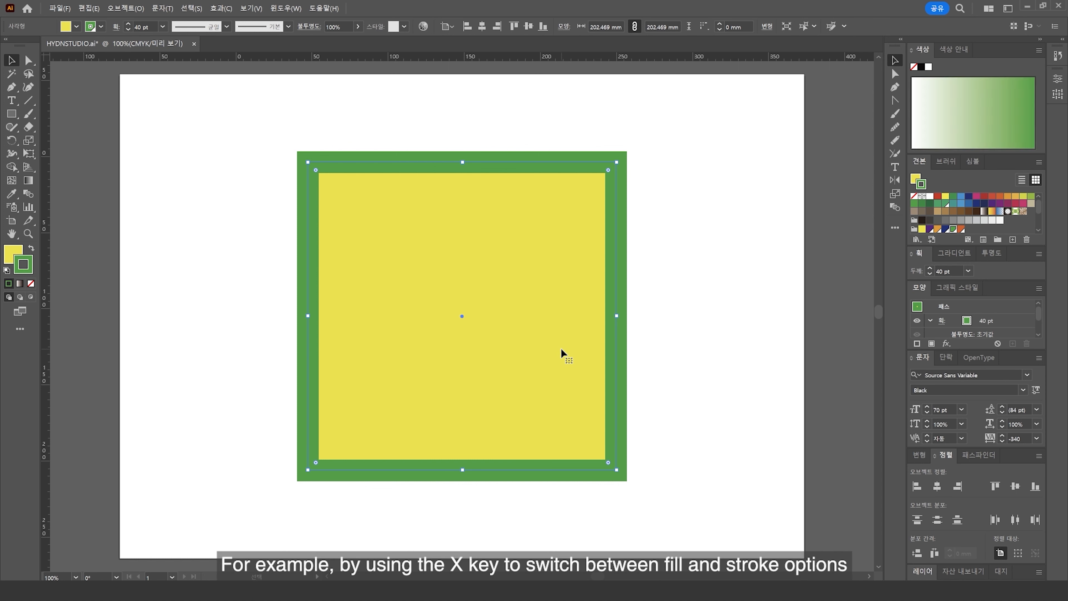
left_click(927, 231)
key("x")
left_click(930, 229)
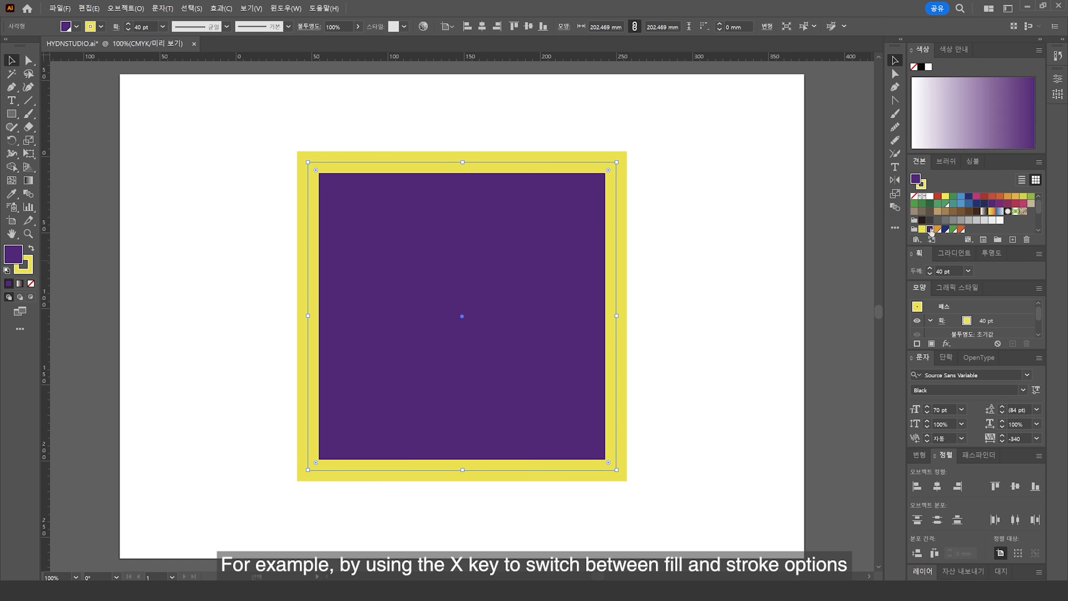
Alternate between the square's stroke and fill, applying orange, navy, green, orange-red, yellow and purple swatches in turn
key("x")
left_click(938, 229)
key("x")
left_click(946, 230)
key("x")
left_click(953, 229)
key("x")
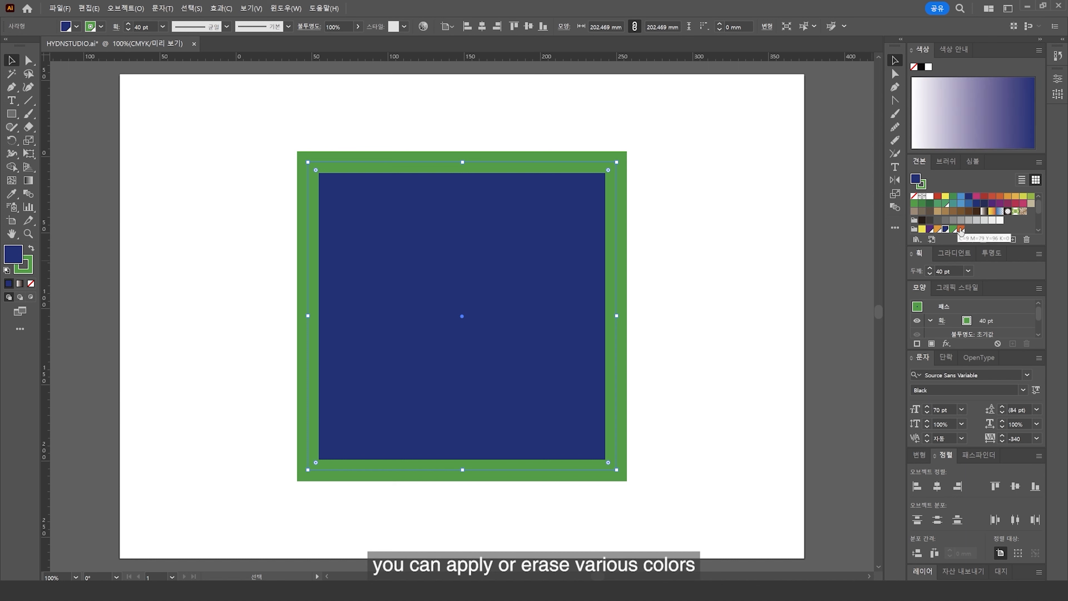
left_click(962, 229)
key("x")
left_click(922, 229)
key("x")
left_click(930, 230)
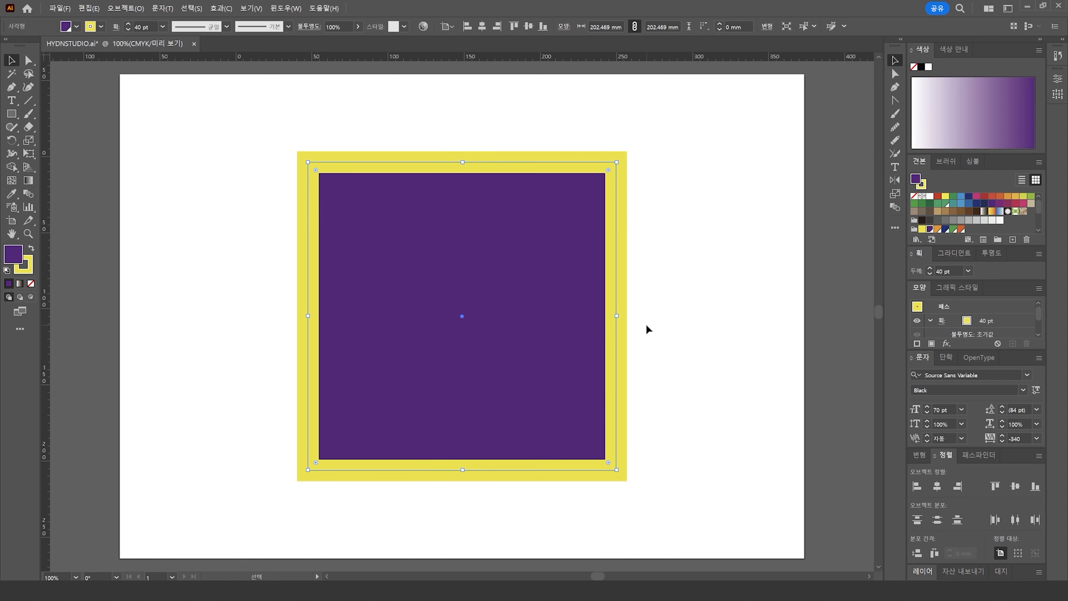
Swap the square's fill and stroke colours repeatedly, ending with a yellow fill and purple stroke, and remove the fill
key("shift+x")
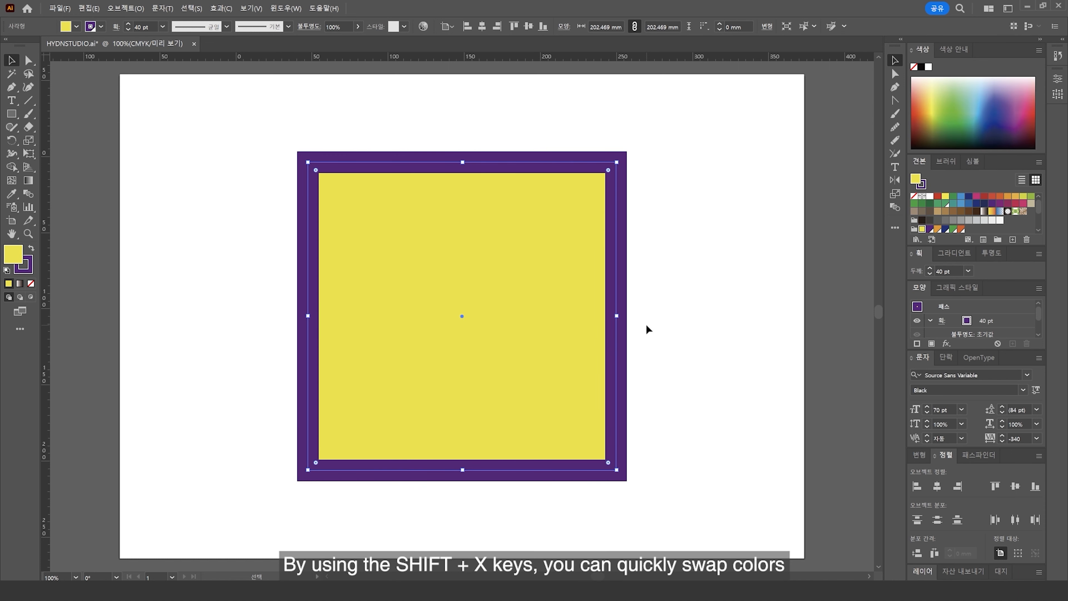
key("shift+x")
key("shift+x")
key("shift+x")
key("shift+x")
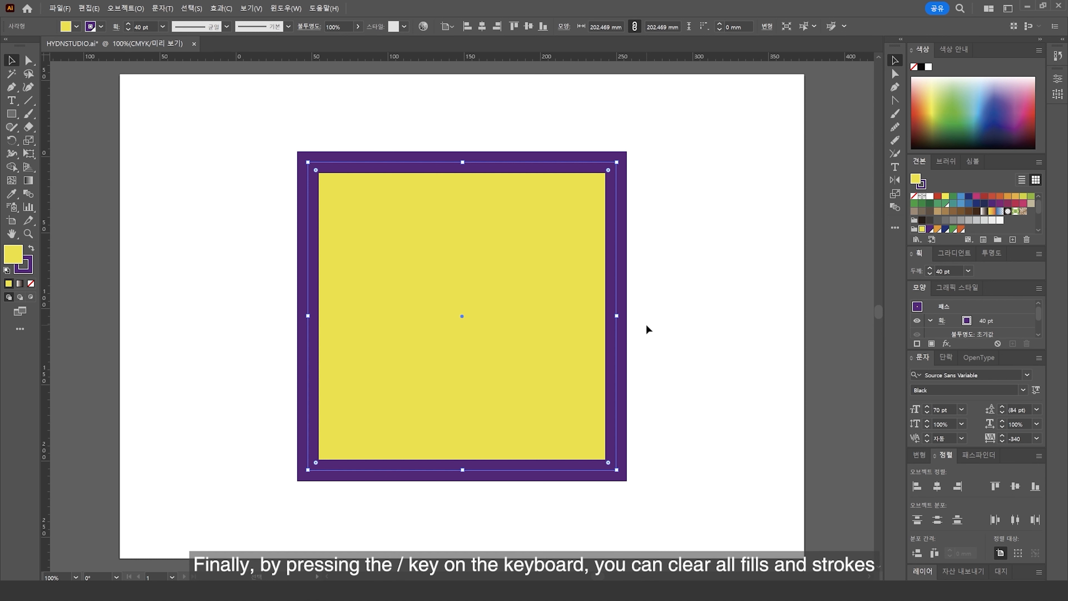
key("slash")
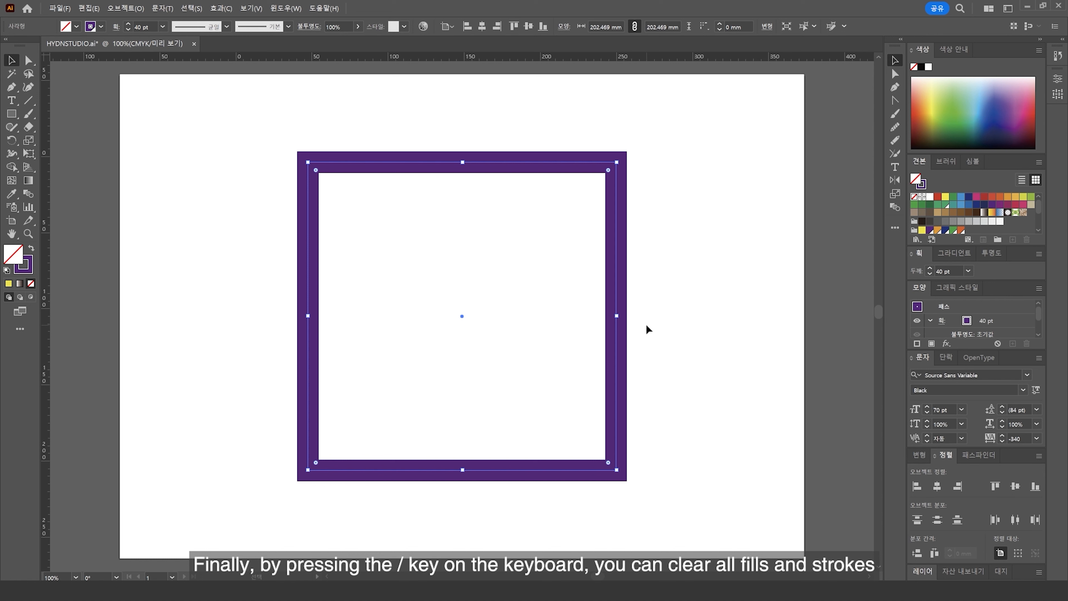
Clear the square's remaining stroke colour so both its fill and stroke are none, and deselect it
key("x")
key("slash")
left_click(647, 330)
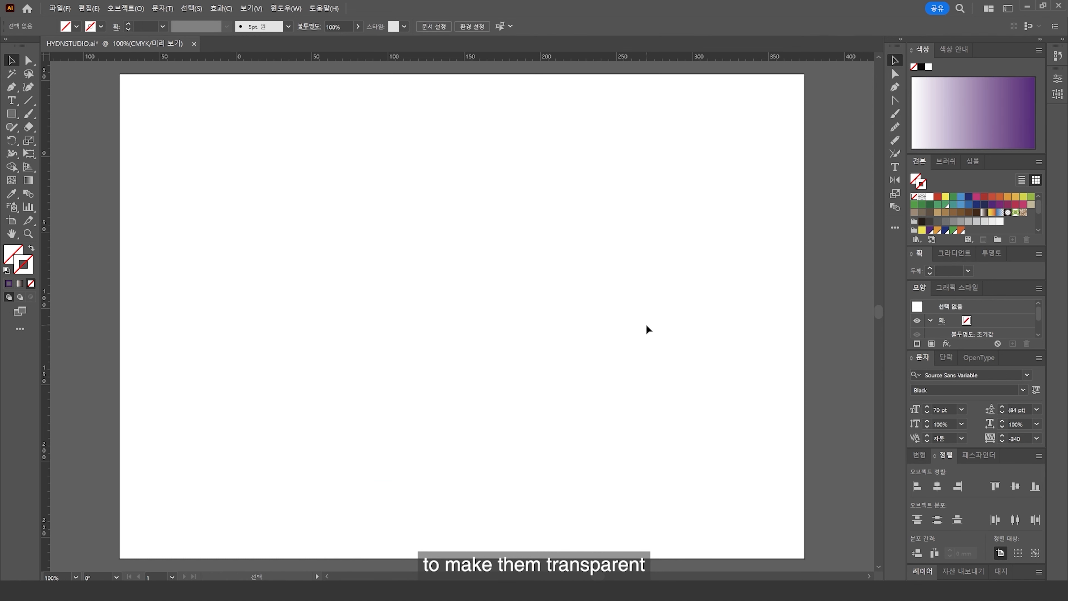
left_click_drag(729, 246, 521, 371)
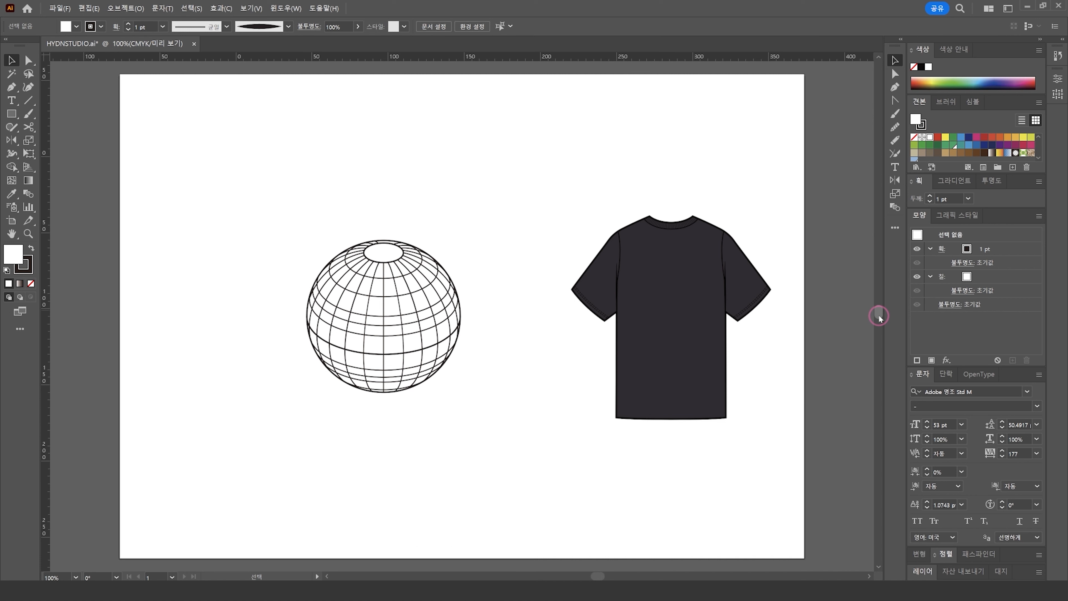
Draw a circle about 143 mm in diameter around the globe logo with the Ellipse tool, and remove its fill
left_click(11, 114)
left_click(68, 139)
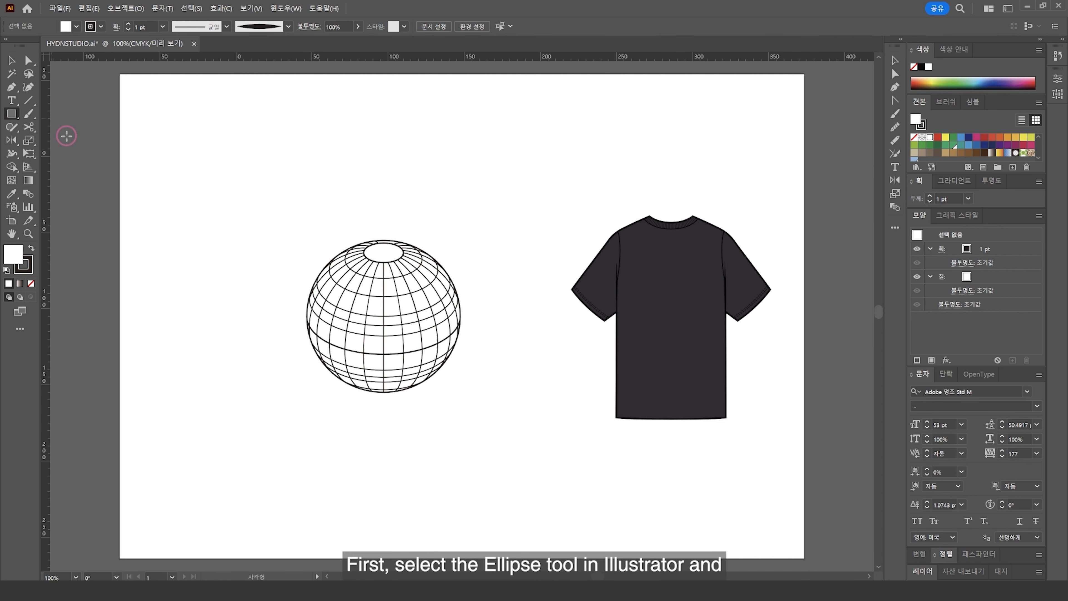
left_click_drag(315, 248, 488, 395)
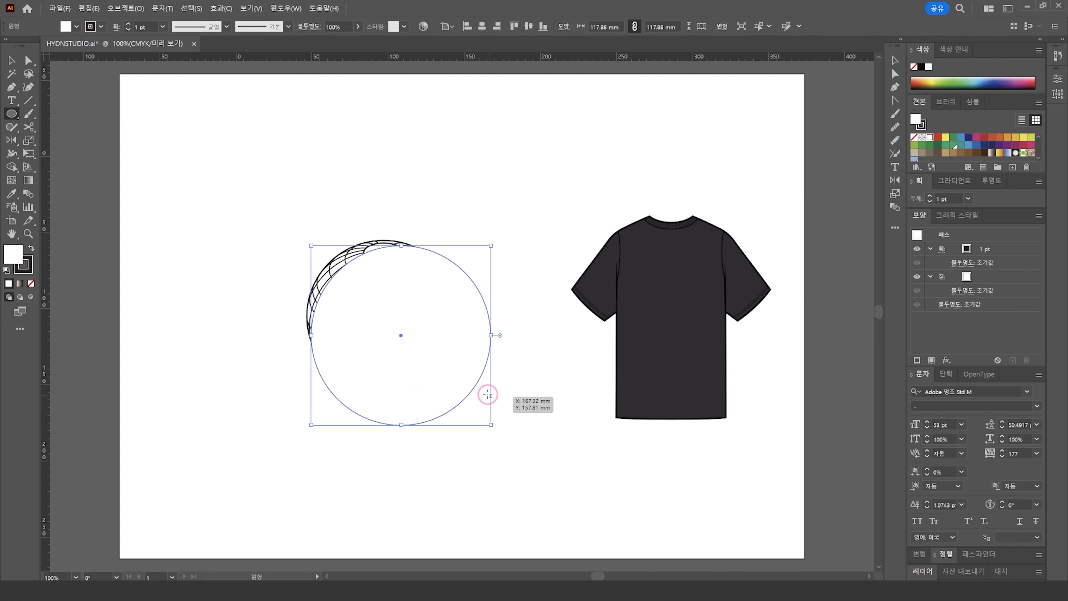
key("ctrl+z")
left_click_drag(378, 305, 487, 401)
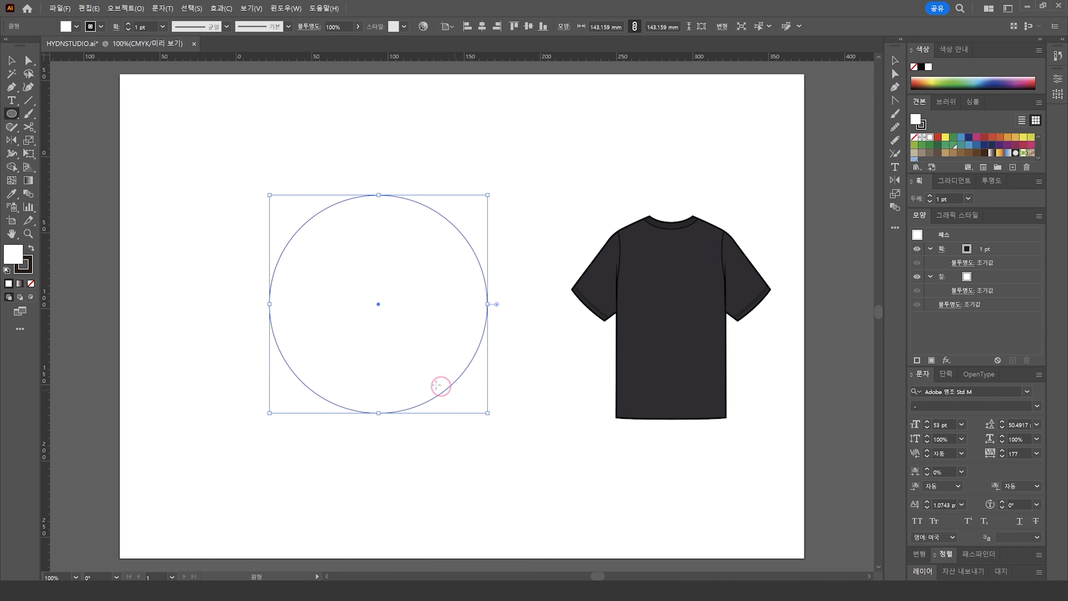
left_click(32, 284)
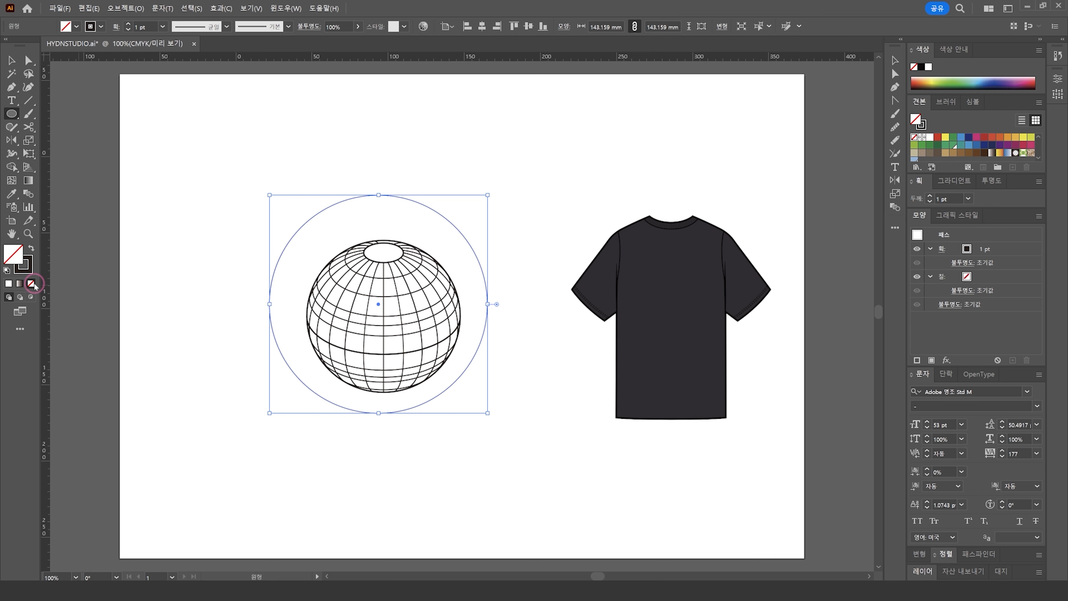
key("v")
left_click(250, 253)
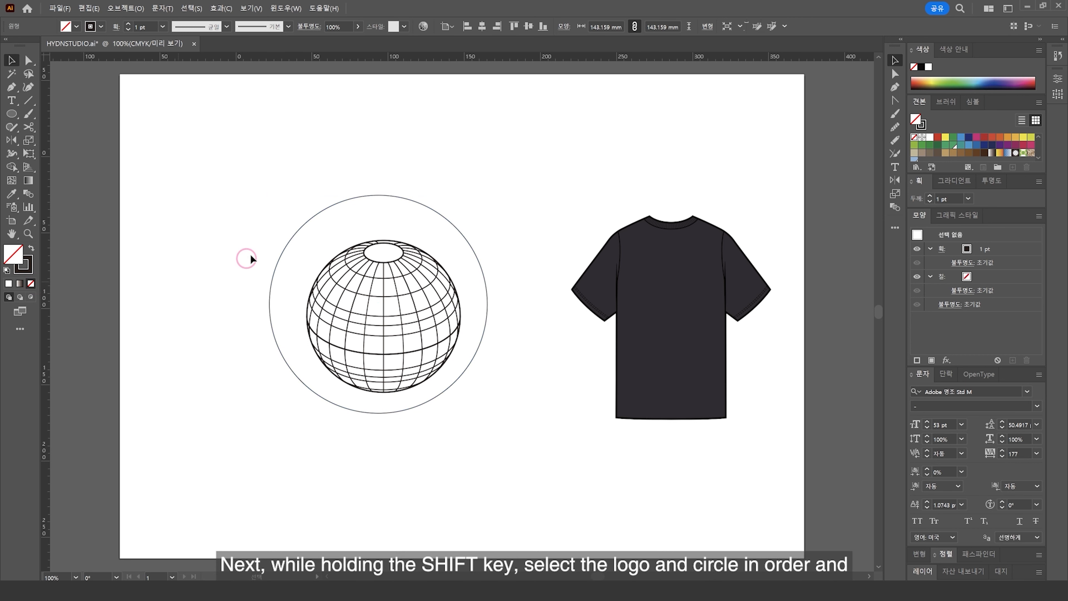
Select the circle and globe, make the globe the key object, and align their centres horizontally and vertically
left_click(311, 223)
left_click(342, 258, "shift")
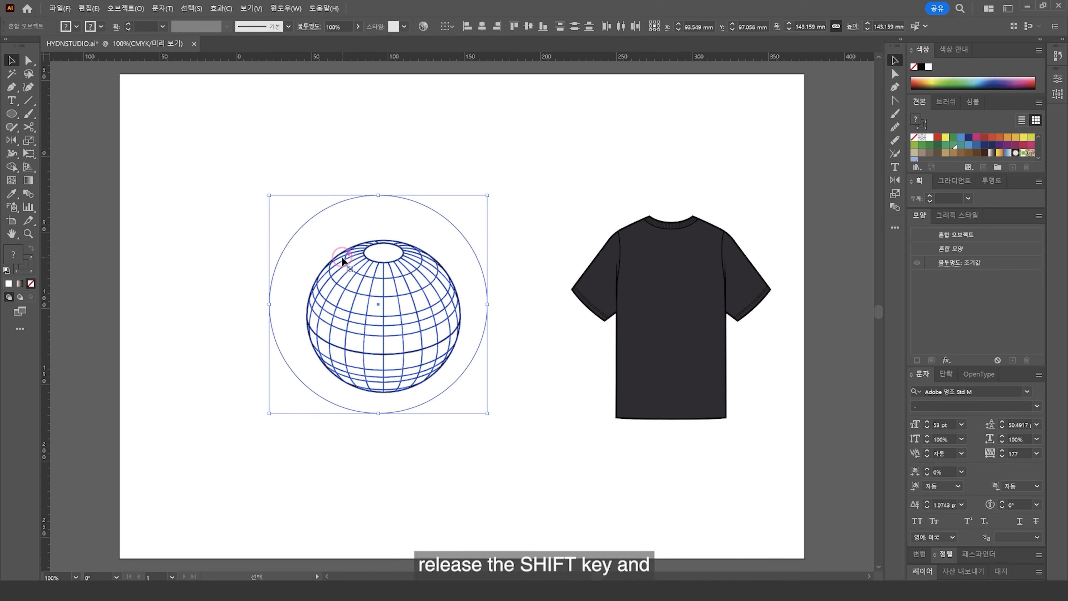
left_click(342, 257)
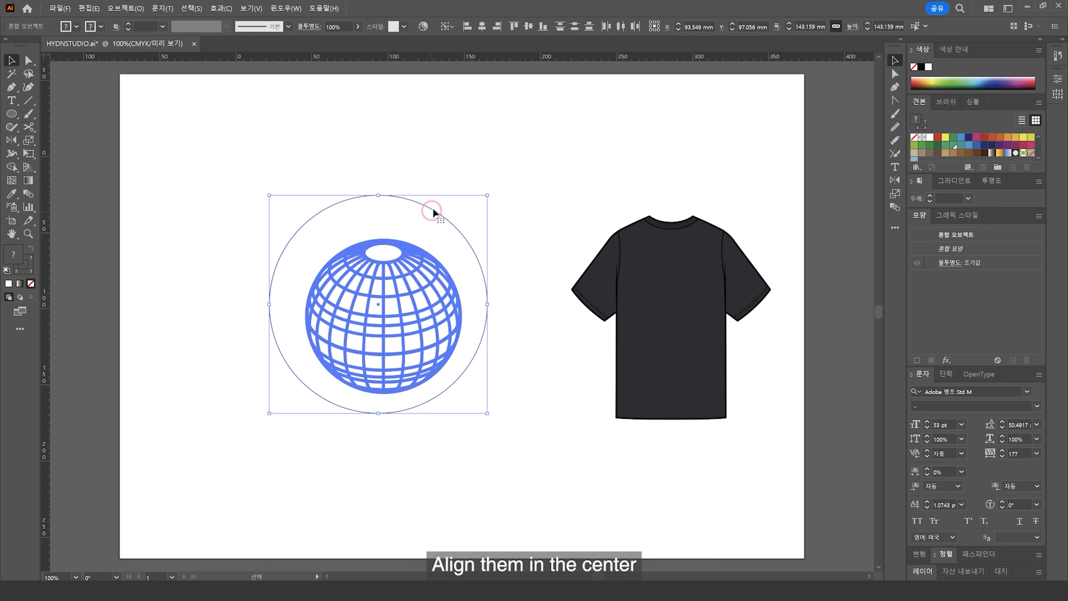
left_click(482, 28)
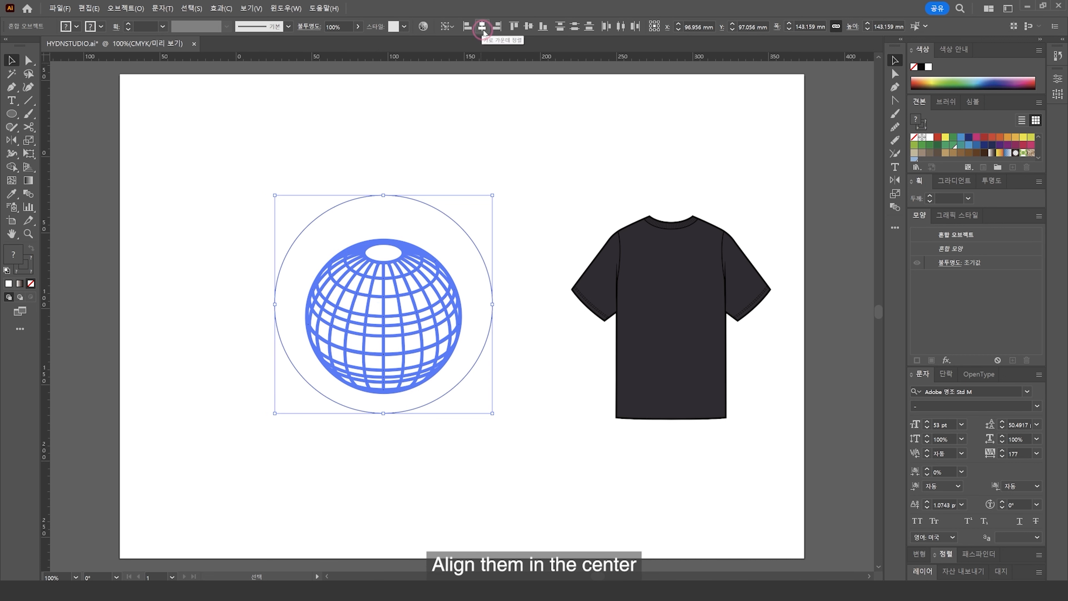
left_click(528, 29)
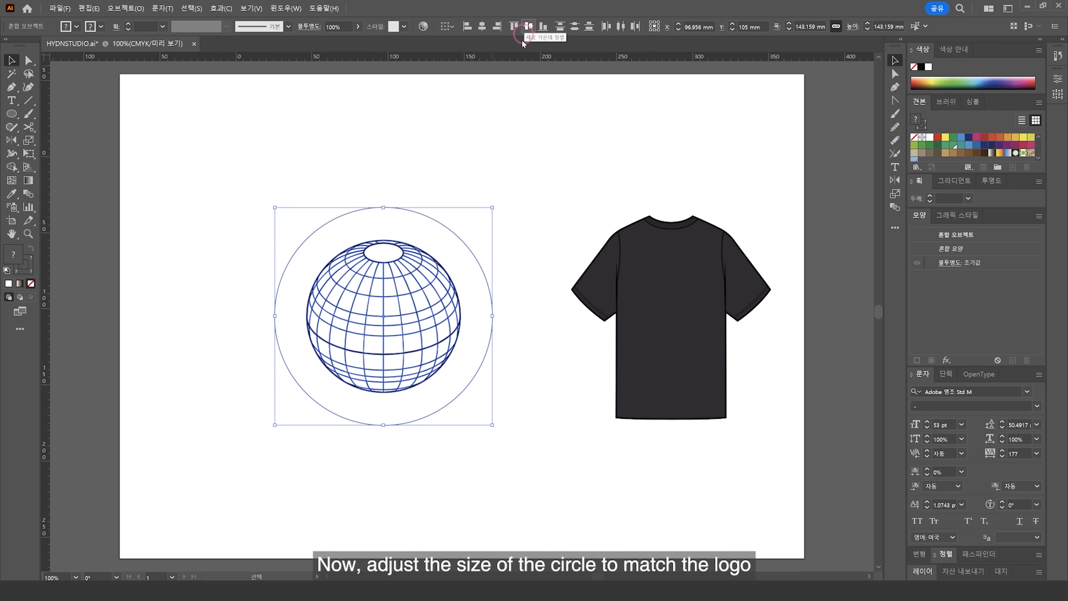
Scale the circle down proportionally from its centre to leave a narrower gap around the globe
left_click(511, 172)
left_click(475, 238)
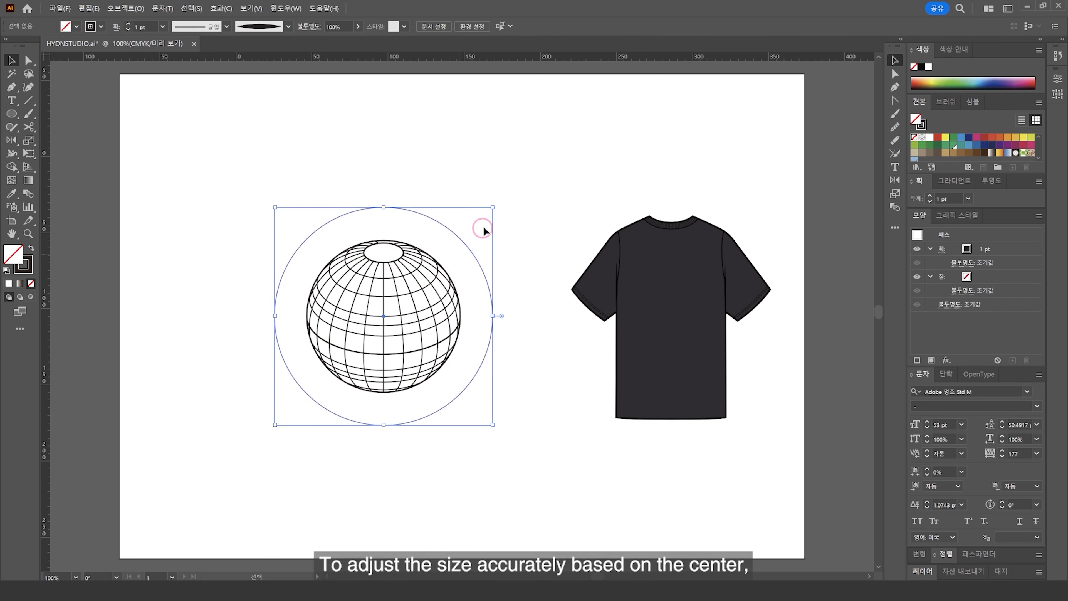
mouse_move(492, 208)
left_mouse_down()
mouse_move(442, 253)
mouse_move(500, 206)
mouse_move(503, 243)
mouse_move(506, 207)
mouse_move(494, 223)
left_mouse_up()
left_click(498, 238)
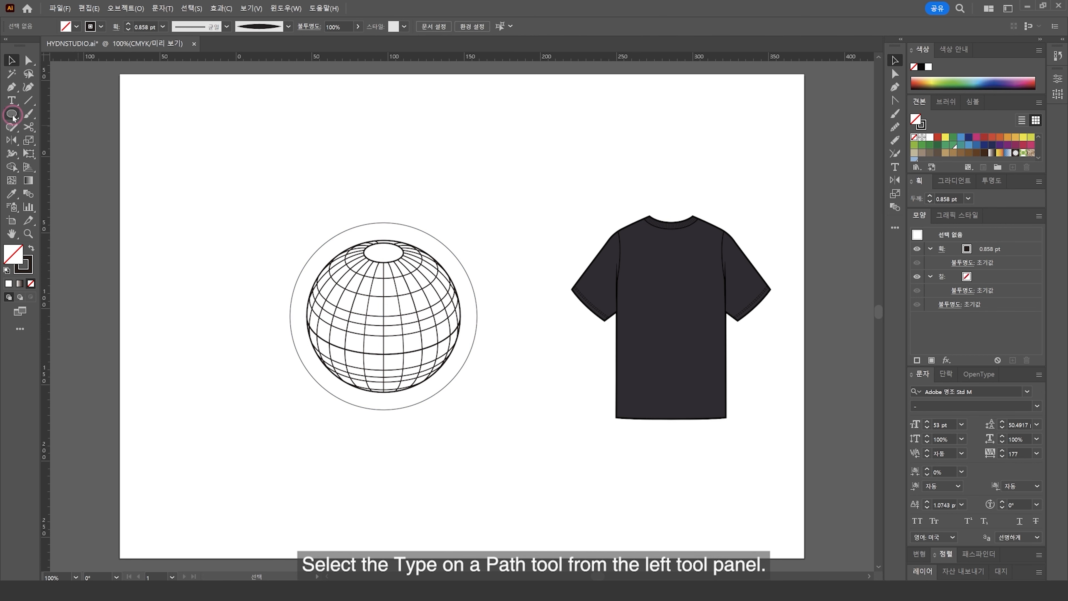
Add the text "ADVENTURE" along the circle's upper-left edge with the Type on a Path tool
left_click(14, 103)
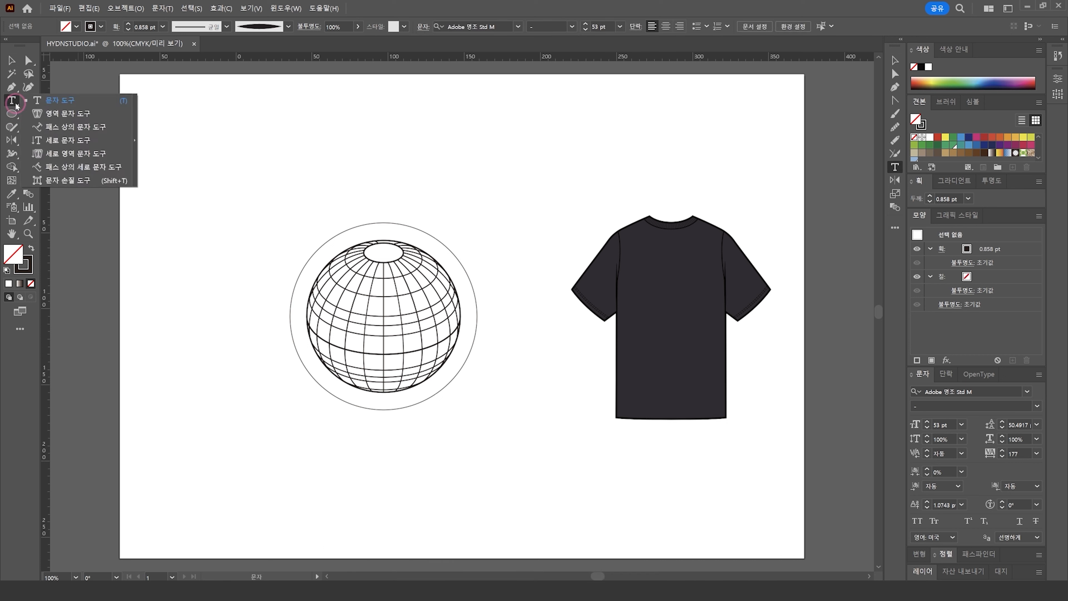
left_click(108, 127)
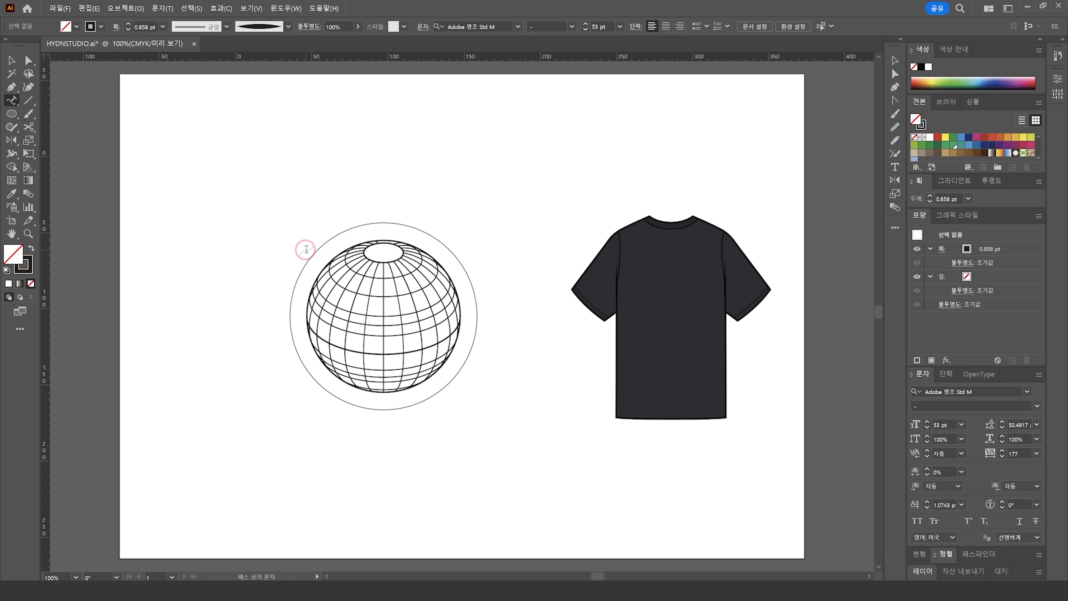
left_click(312, 254)
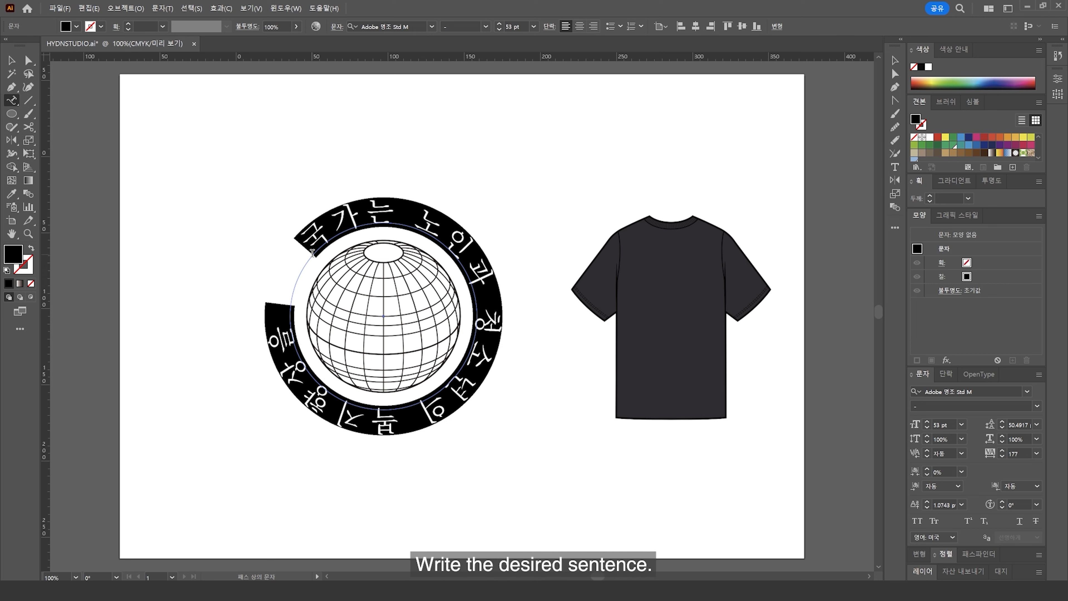
type("ADVENTURE")
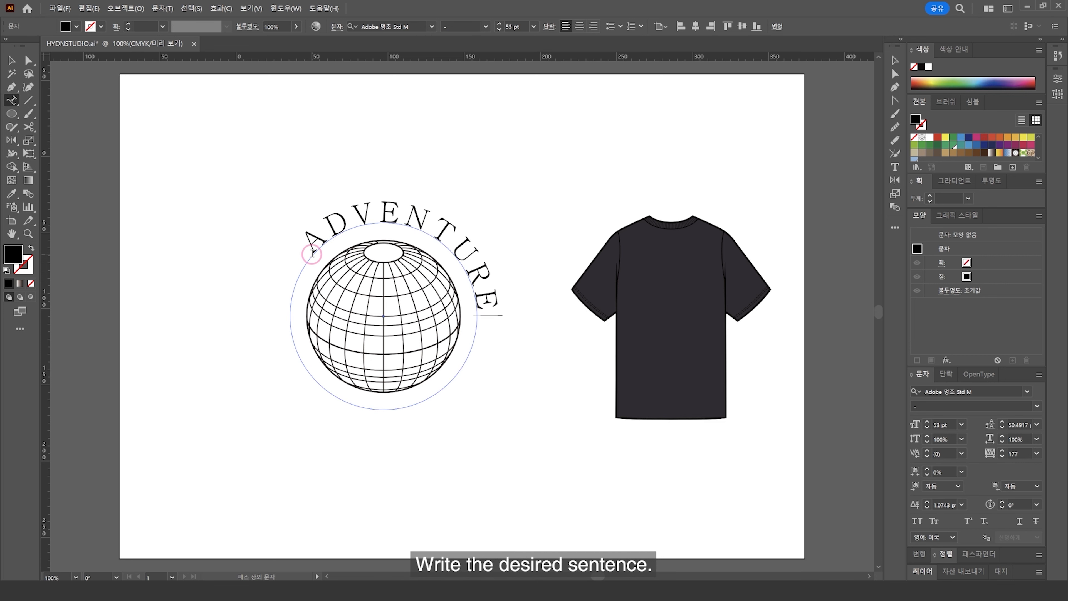
Change all of the curved text to the Acumin Variable Concept font in the Black style
key("ctrl+a")
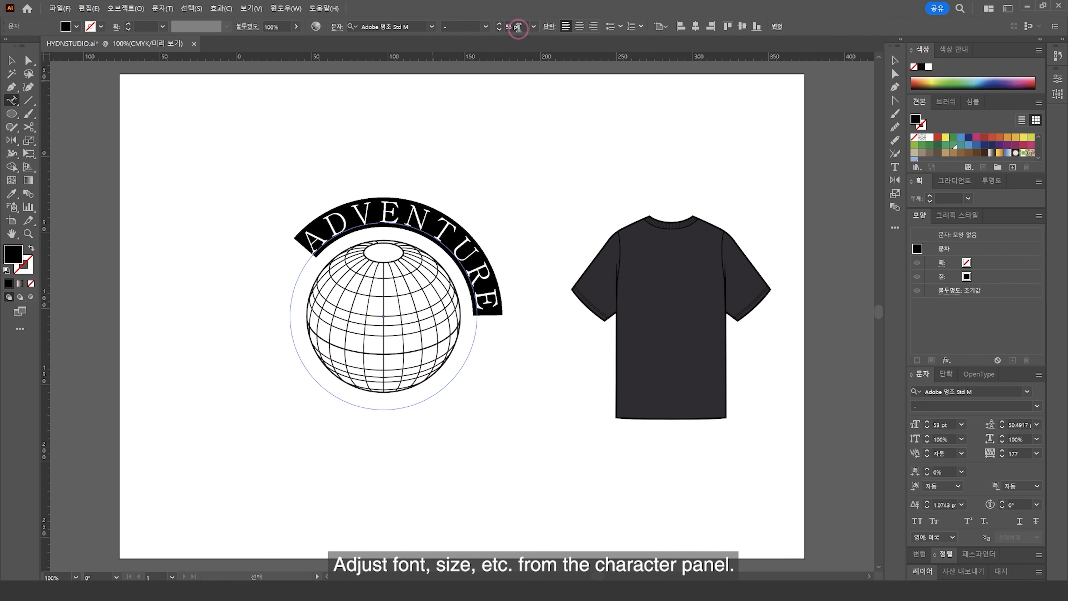
left_click(1027, 392)
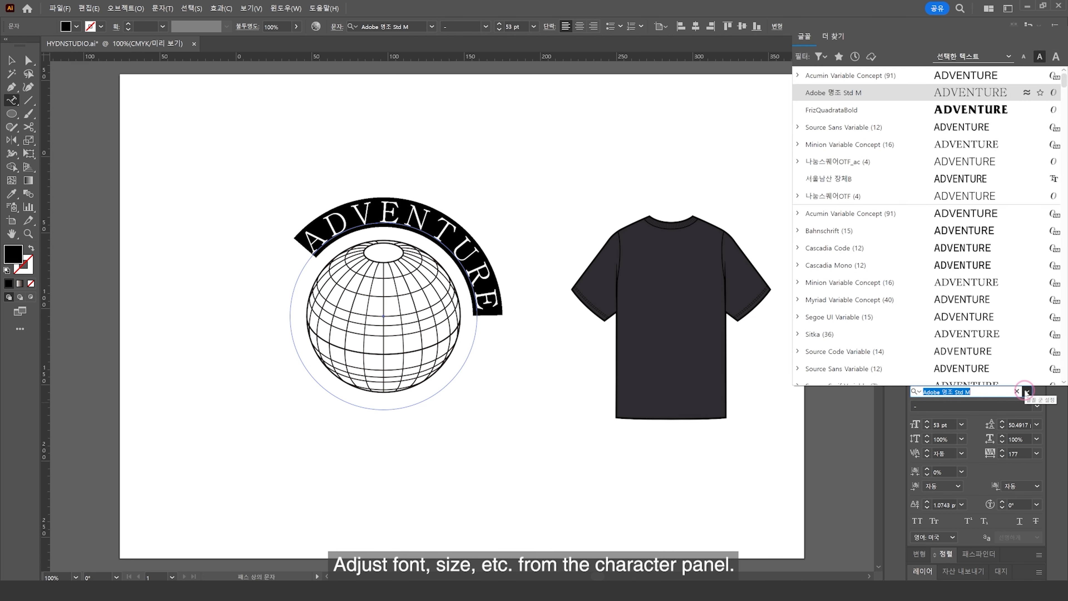
key("Down")
key("Return")
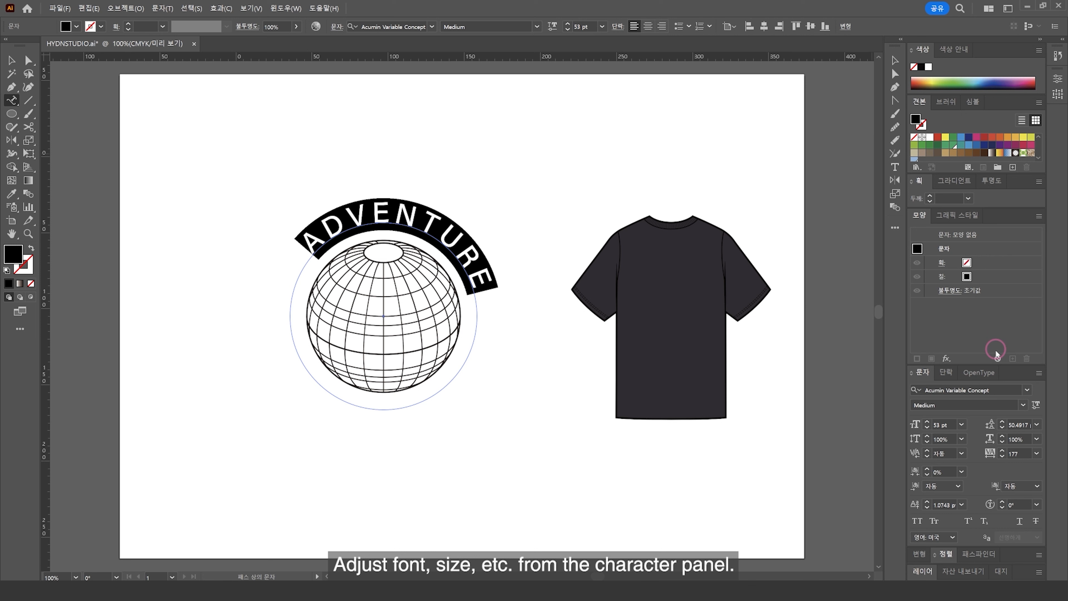
left_click(1023, 405)
left_click(944, 136)
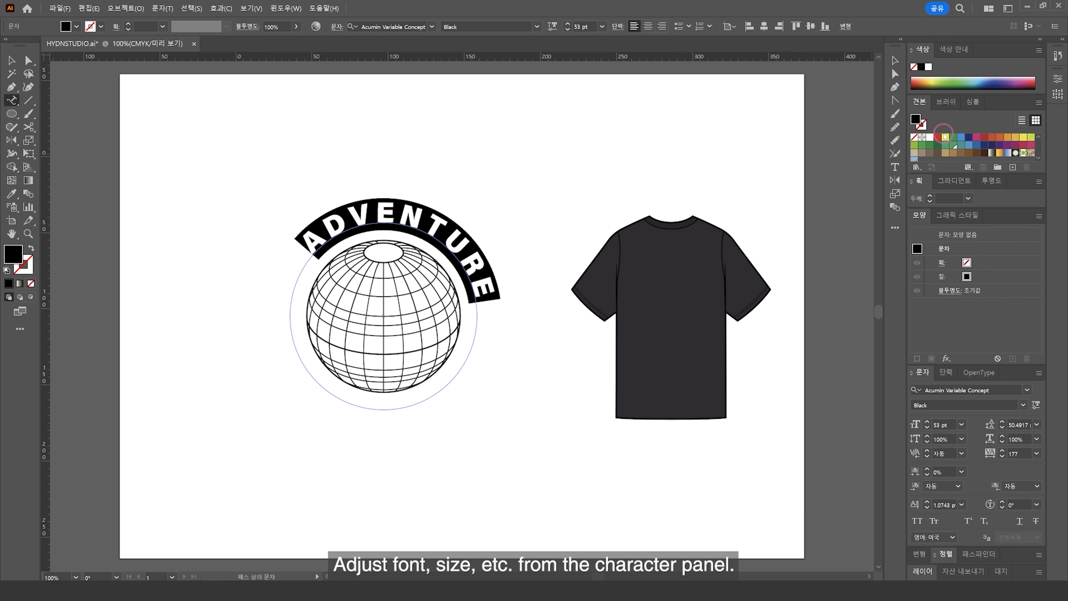
Set the curved text's tracking to 28 and its font size to 56 pt
scroll(1013, 454, "down", 12)
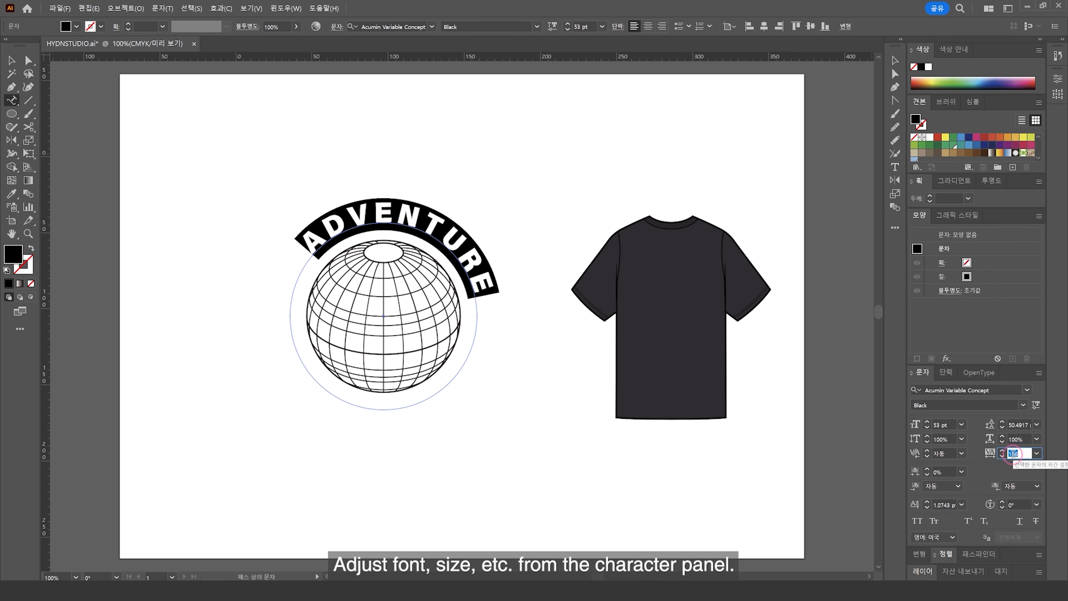
scroll(1013, 454, "down", 3)
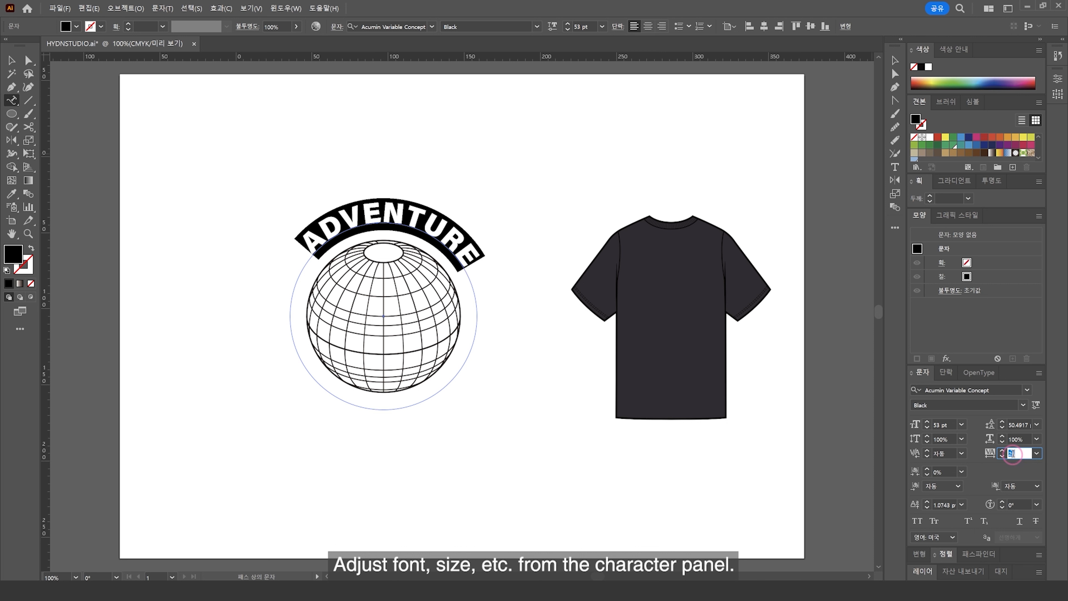
left_click(940, 426)
scroll(941, 425, "up", 2)
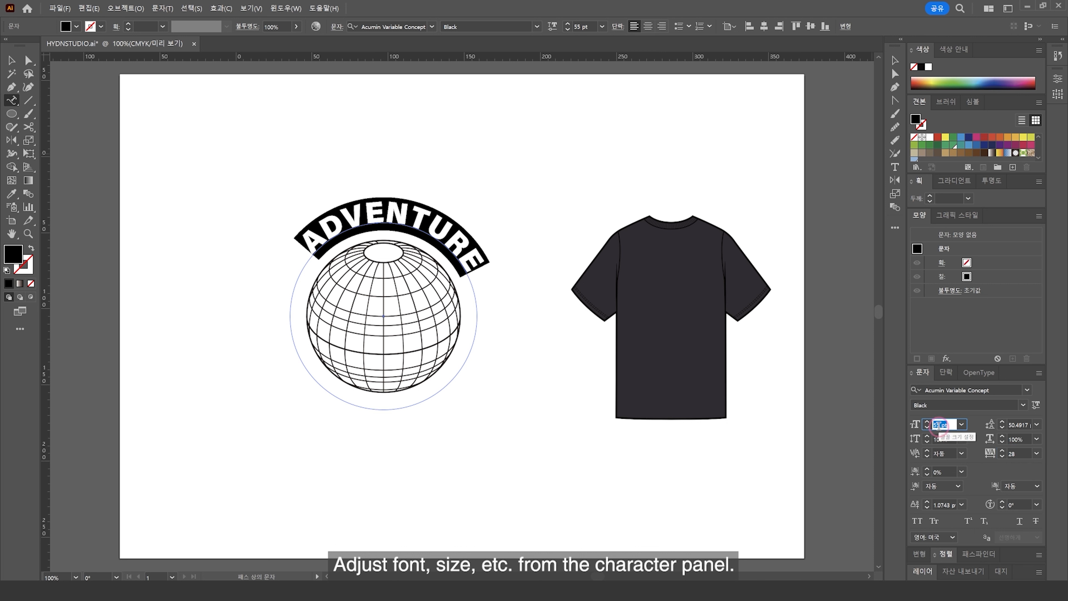
scroll(940, 425, "up", 1)
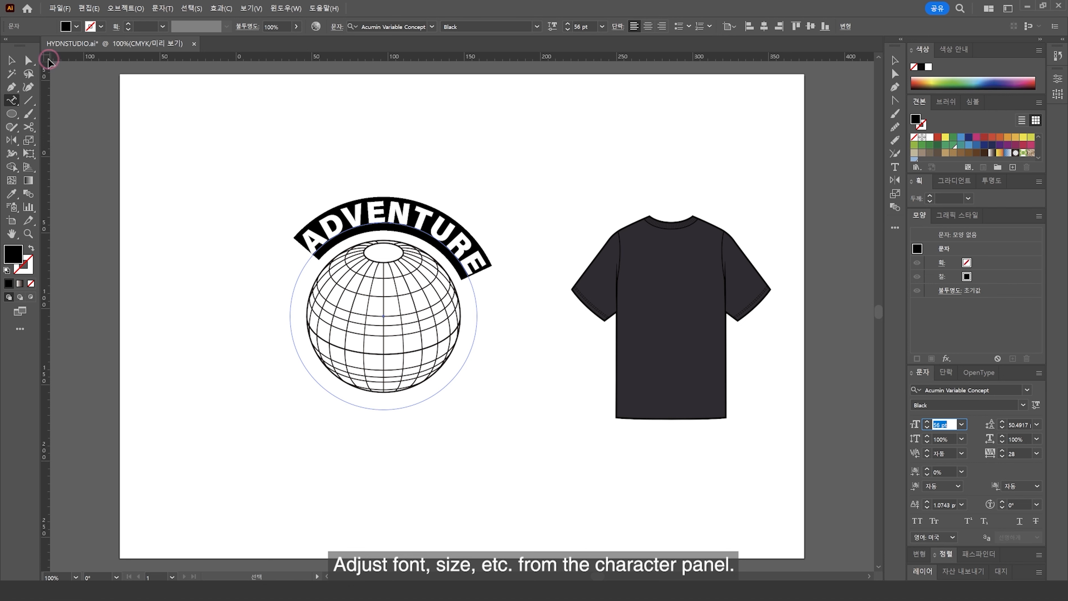
Slide the ADVENTURE text along the circle to centre it above the globe, levelling its ends with a horizontal guide
left_click(28, 60)
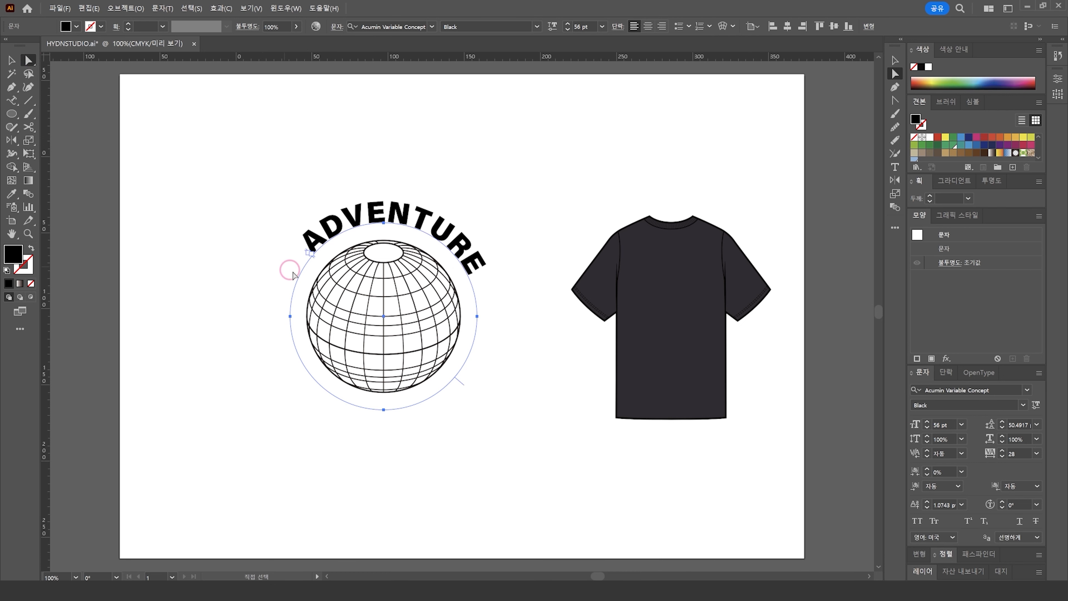
scroll(312, 261, "up", 2)
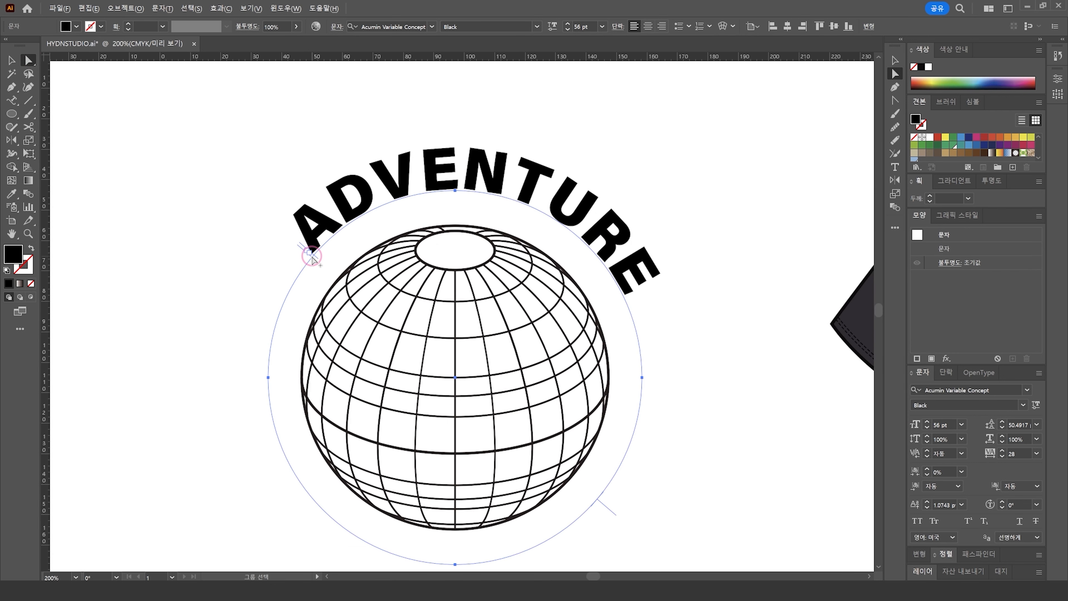
left_click_drag(311, 259, 626, 369)
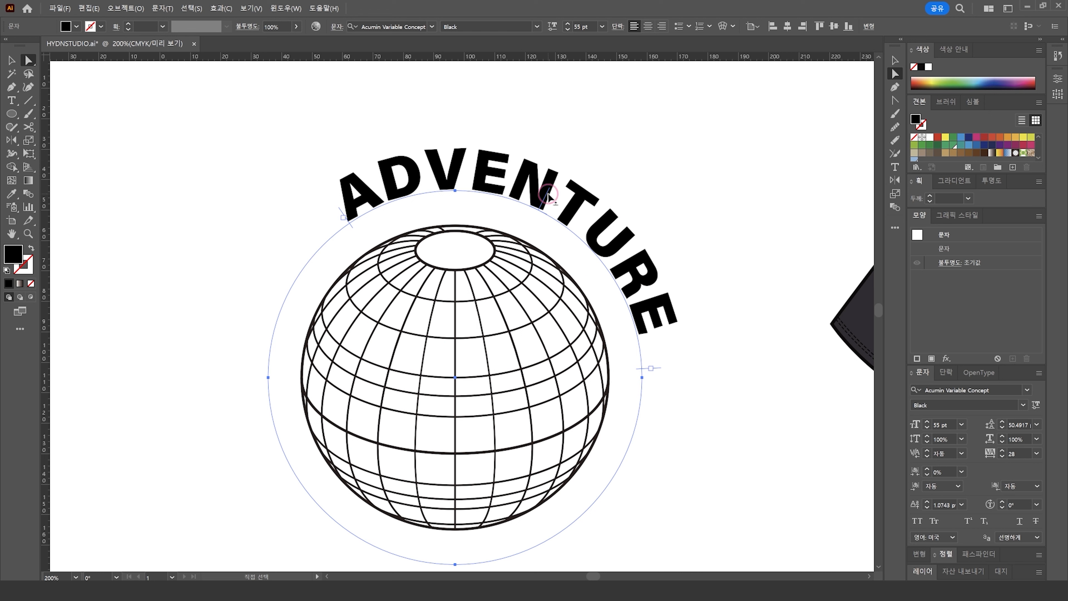
left_click_drag(544, 193, 483, 179)
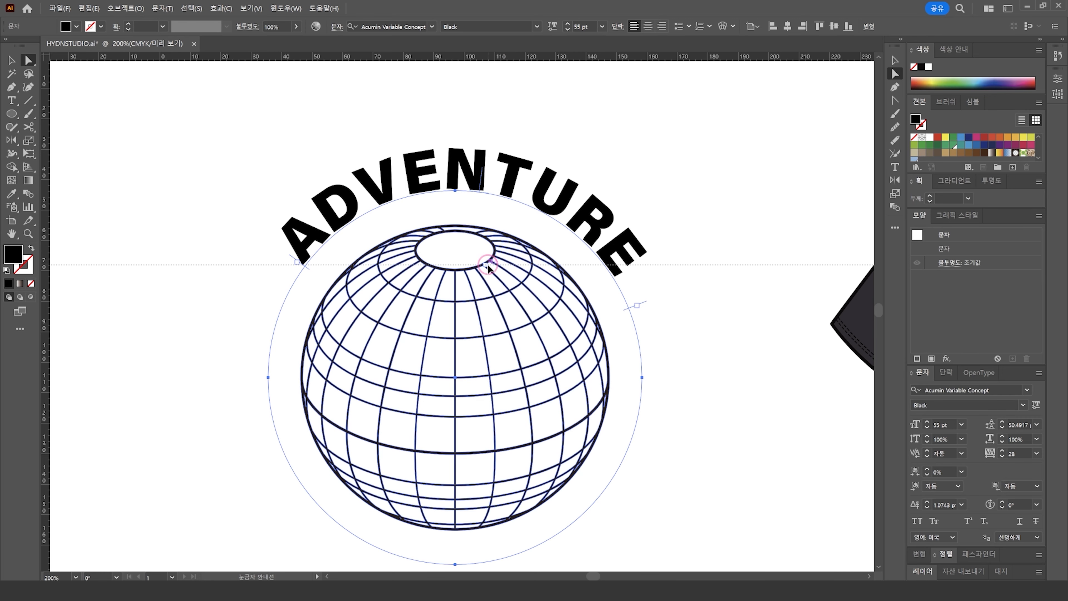
left_click(479, 272)
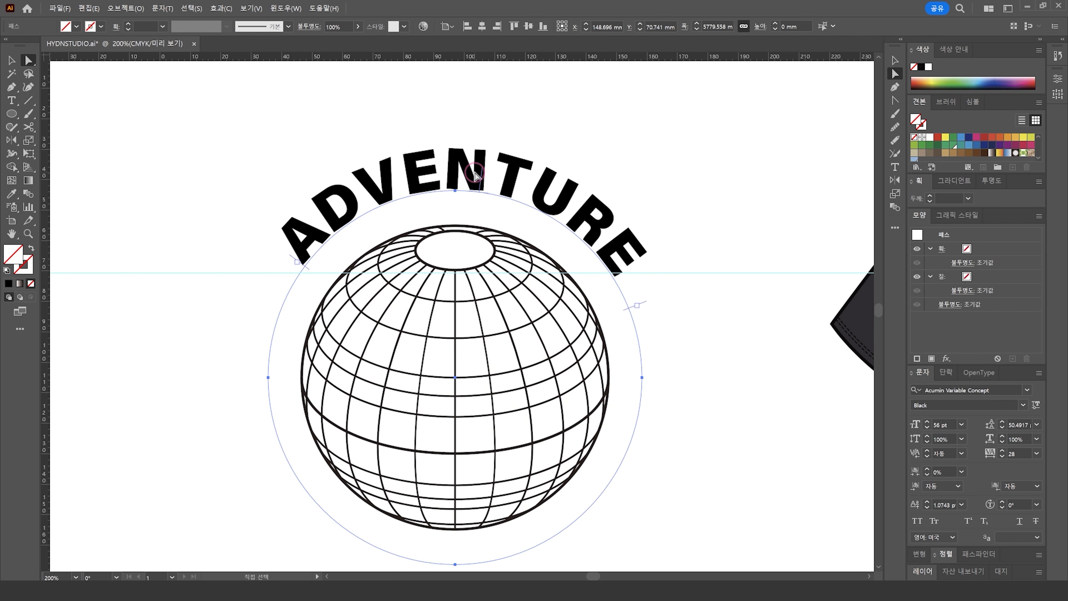
left_click_drag(475, 172, 473, 167)
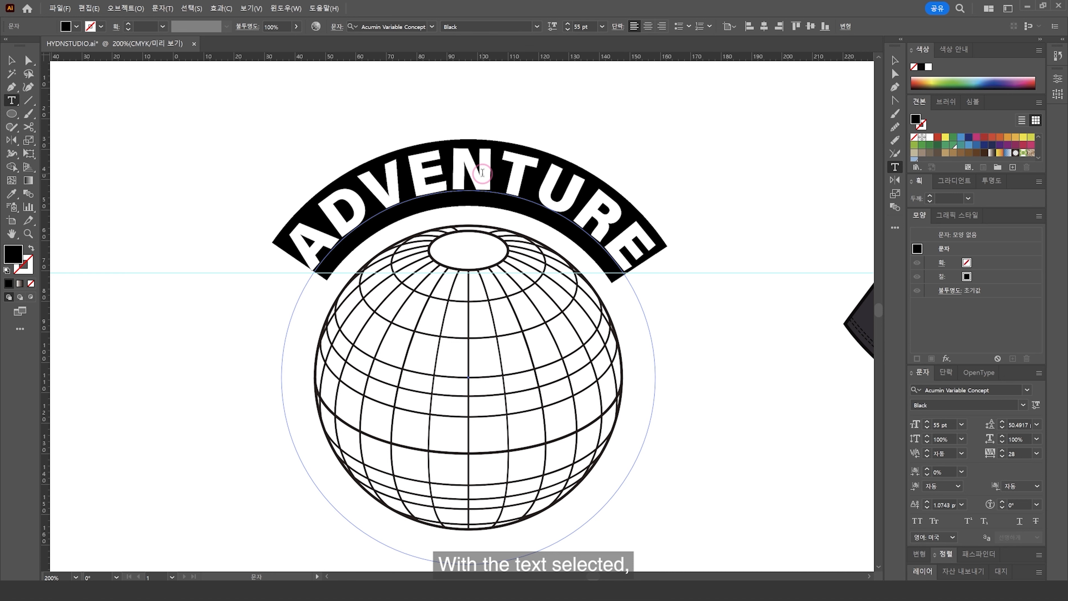
Open the Type on a Path options for the ADVENTURE text and turn on the preview
left_click_drag(592, 576, 595, 577)
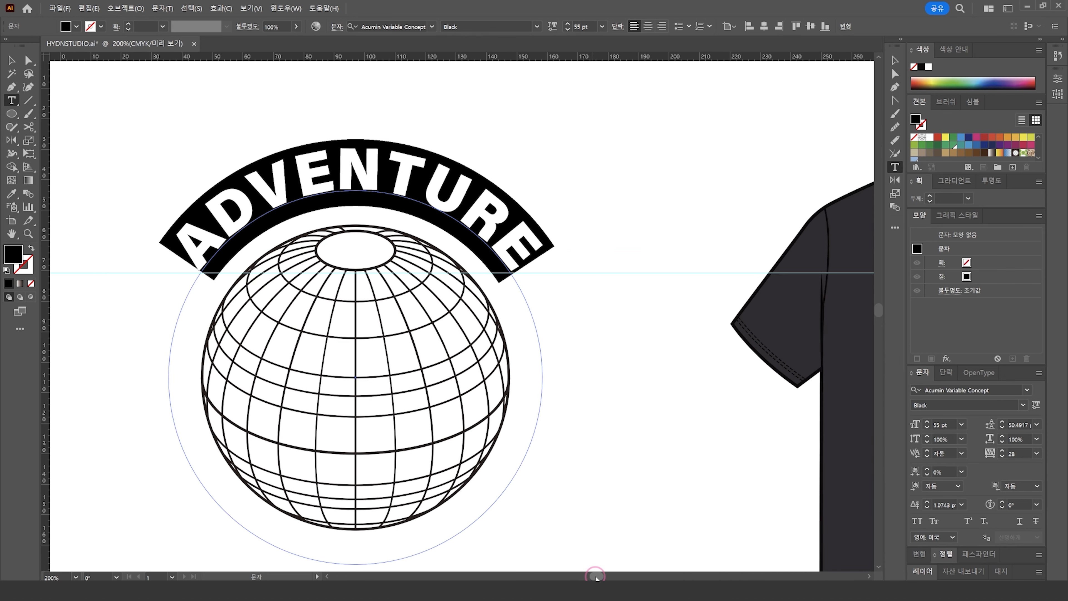
left_click(160, 14)
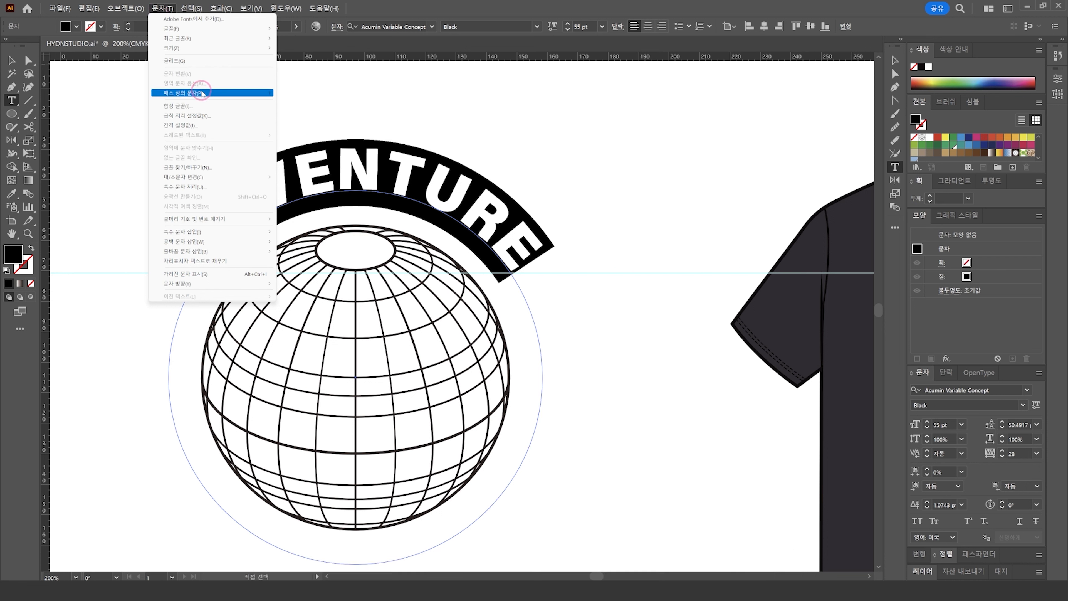
mouse_move(200, 92)
left_click(244, 92)
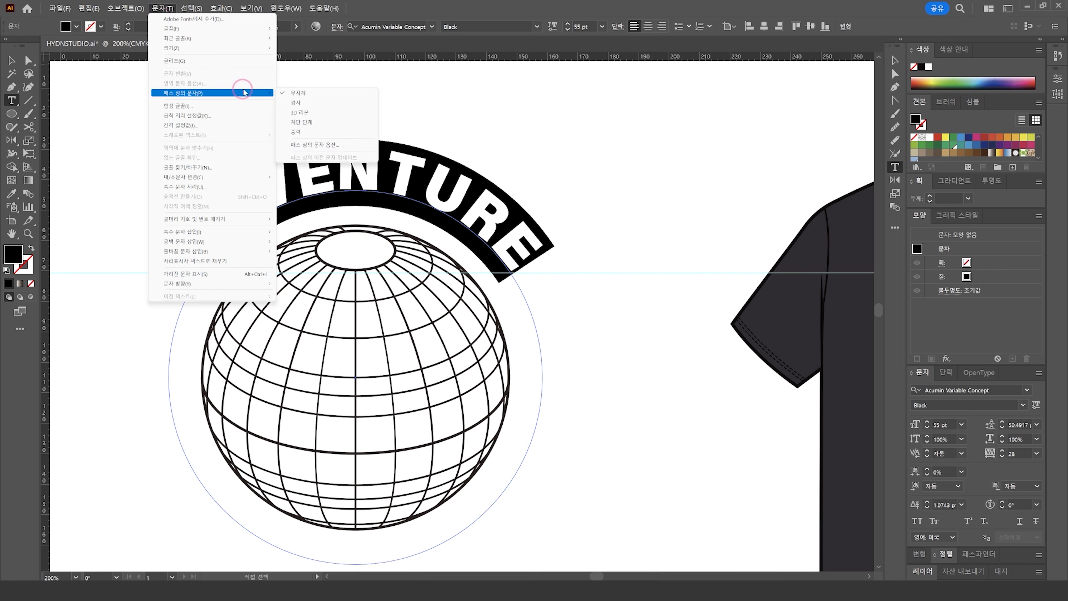
left_click(329, 144)
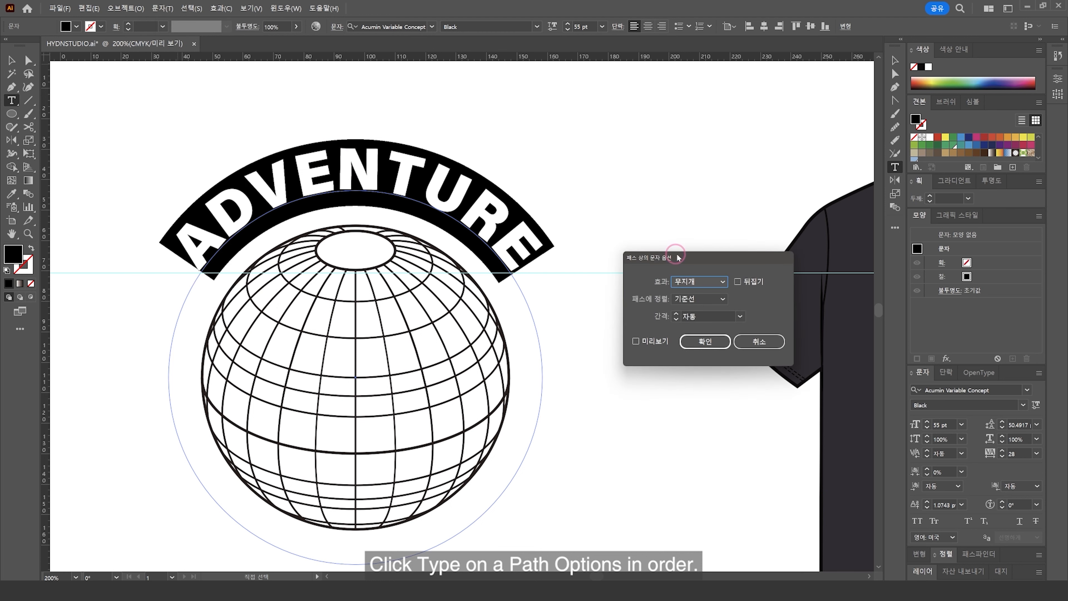
left_click_drag(697, 260, 638, 165)
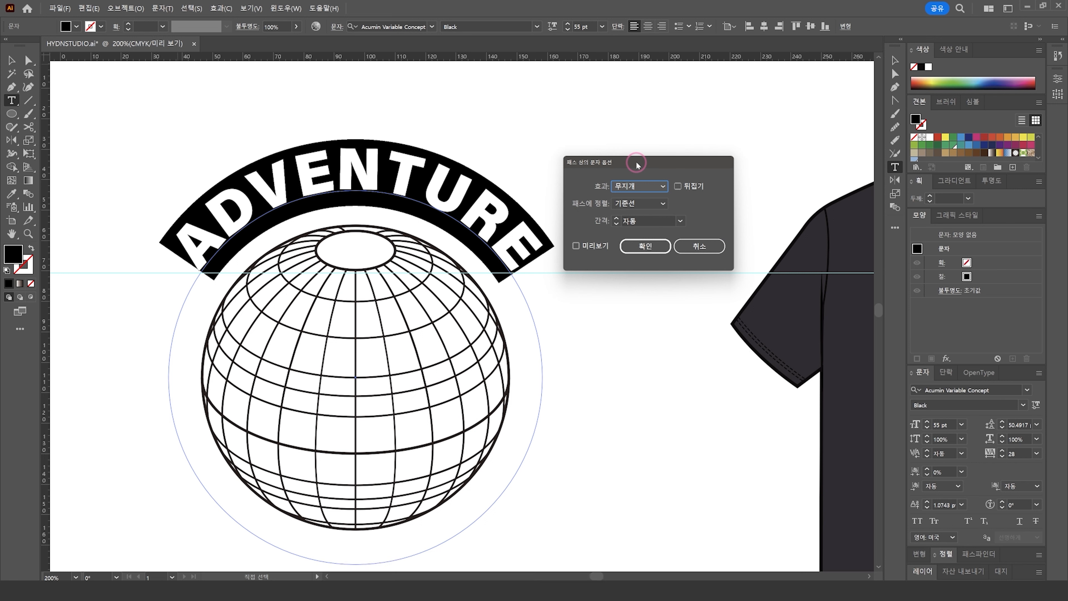
left_click(576, 245)
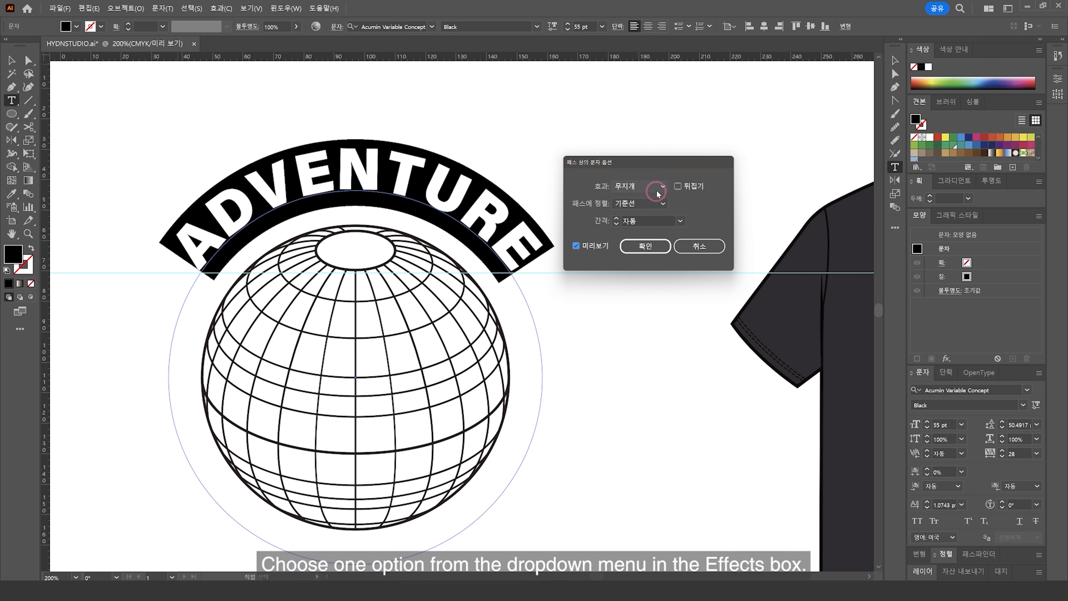
Try the Skew, 3D Ribbon and Stair Step effects on the path text, and settle on Gravity
left_click(663, 186)
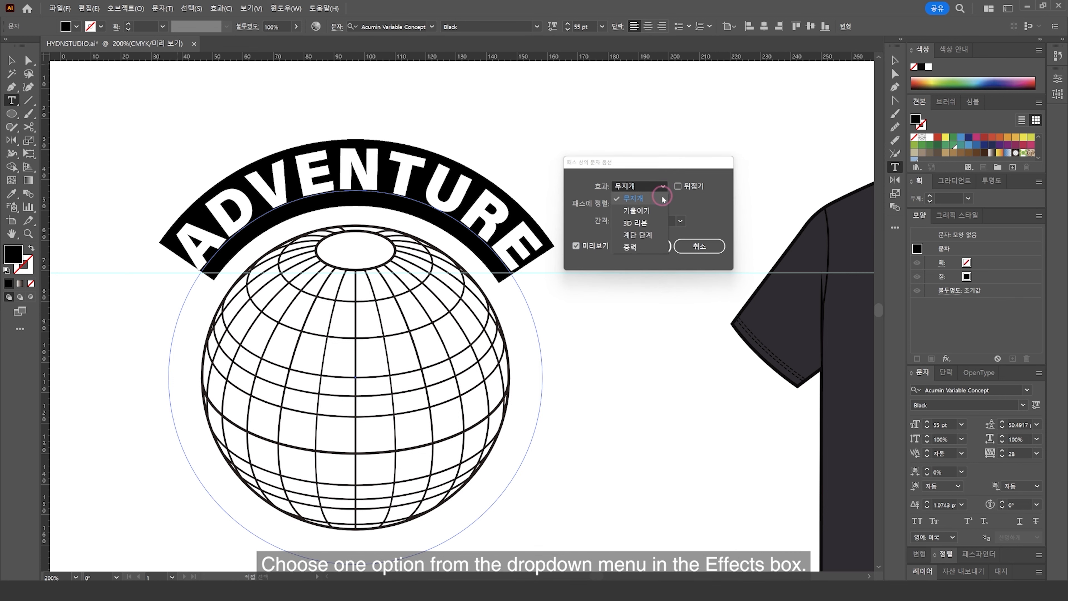
left_click(654, 211)
left_click(664, 186)
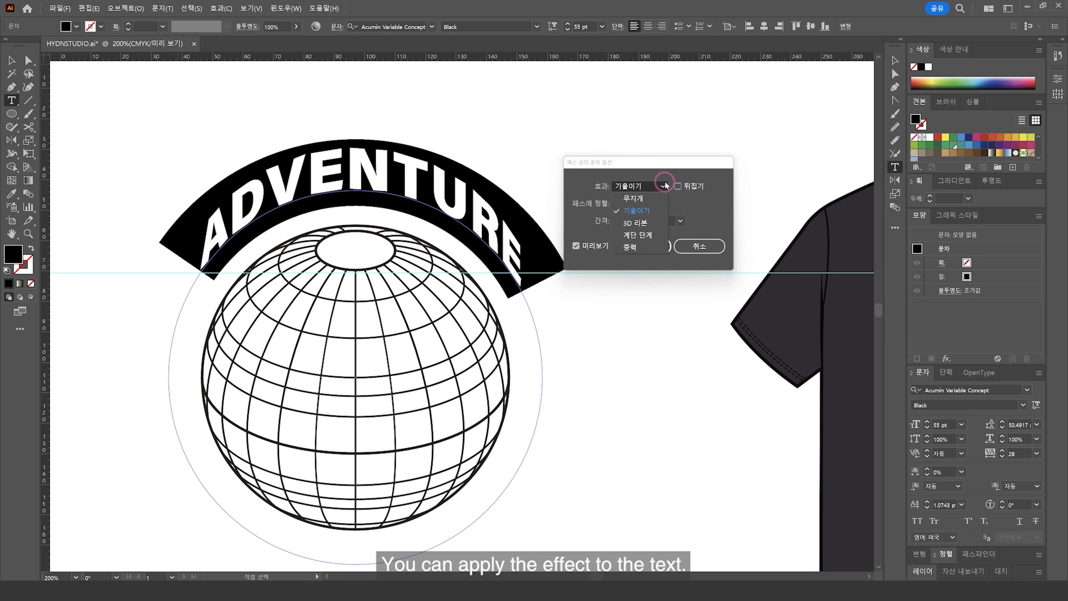
left_click(658, 220)
left_click(664, 188)
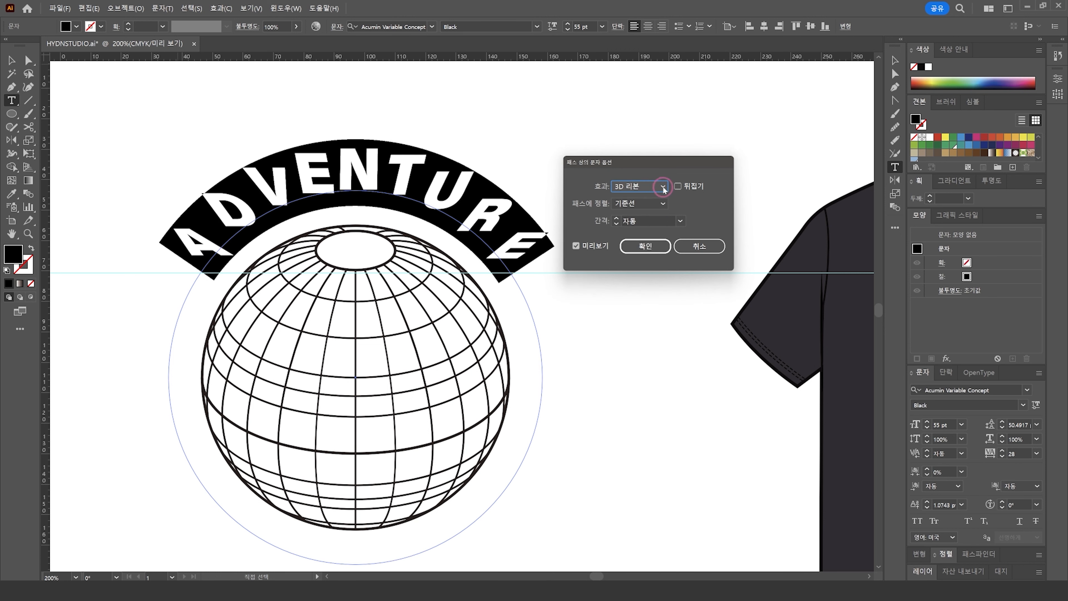
left_click(655, 230)
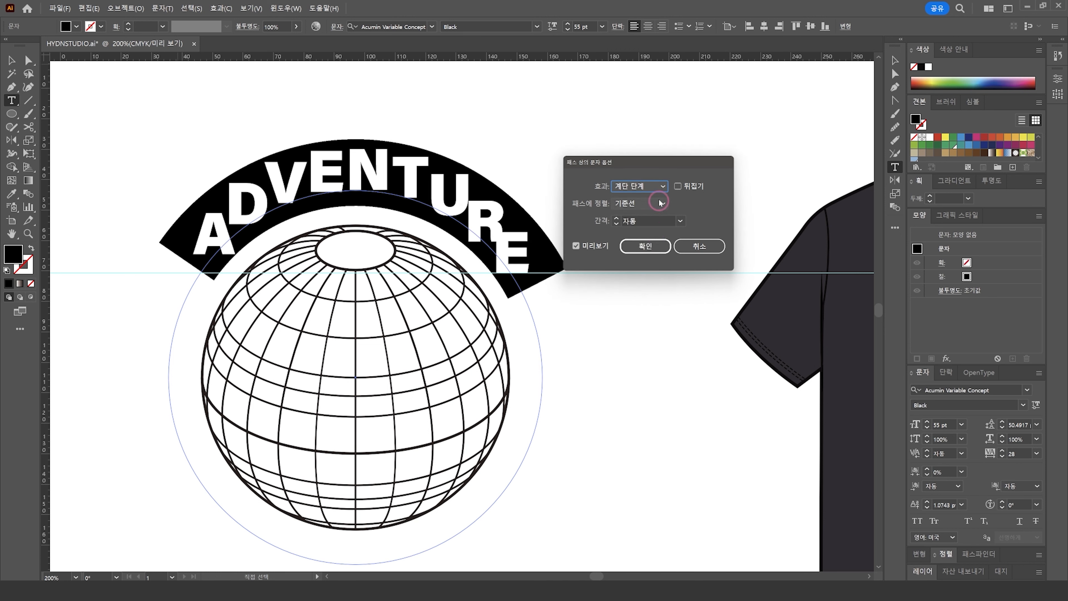
left_click(660, 186)
left_click(654, 244)
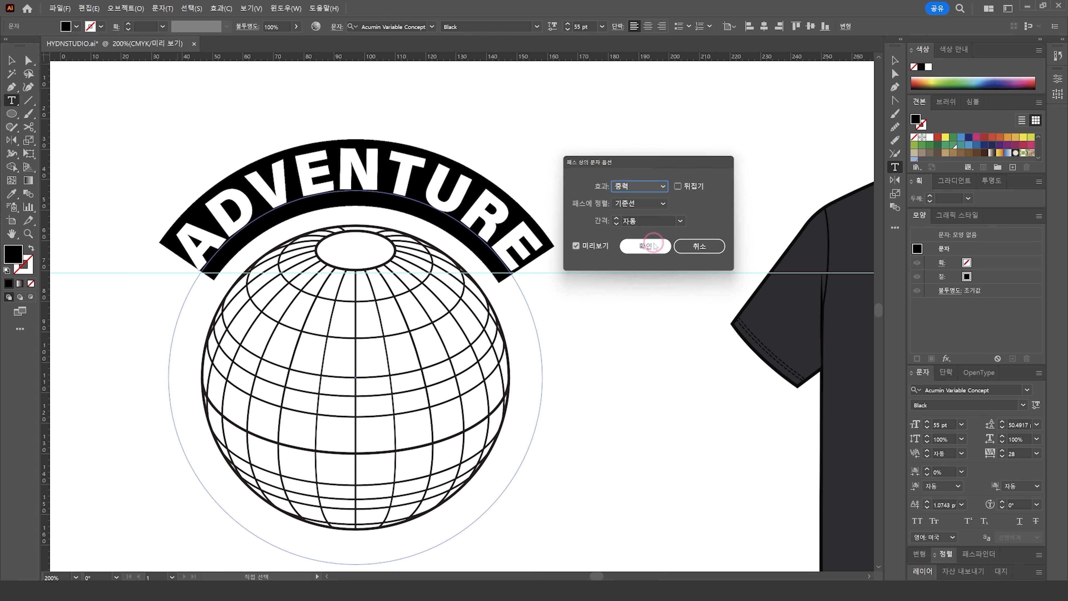
Try flipping the text to the inside of the circle, and turn the flip off again
left_click(678, 187)
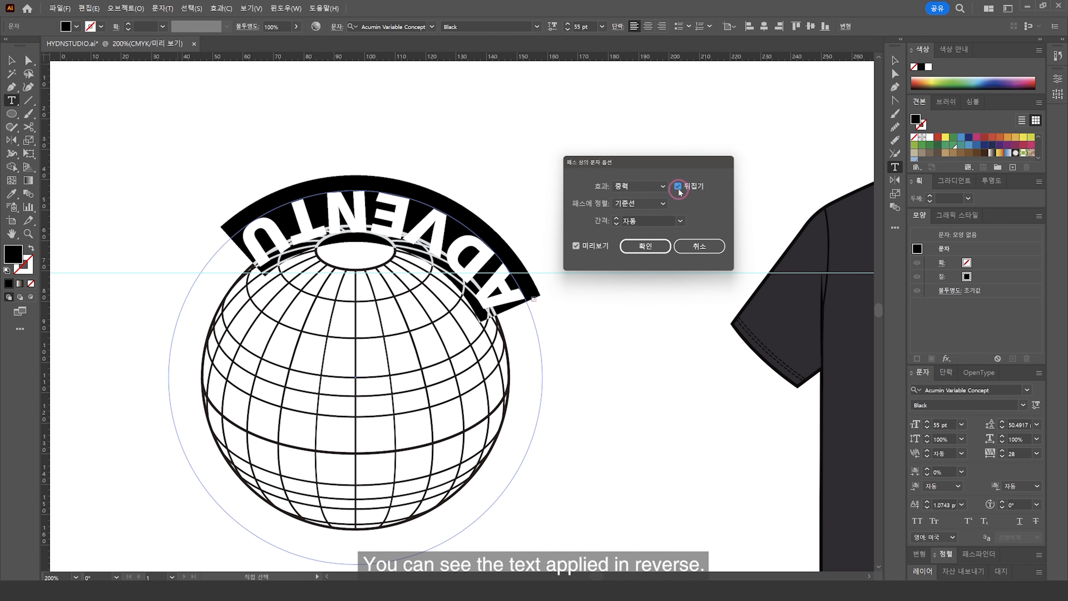
left_click(679, 187)
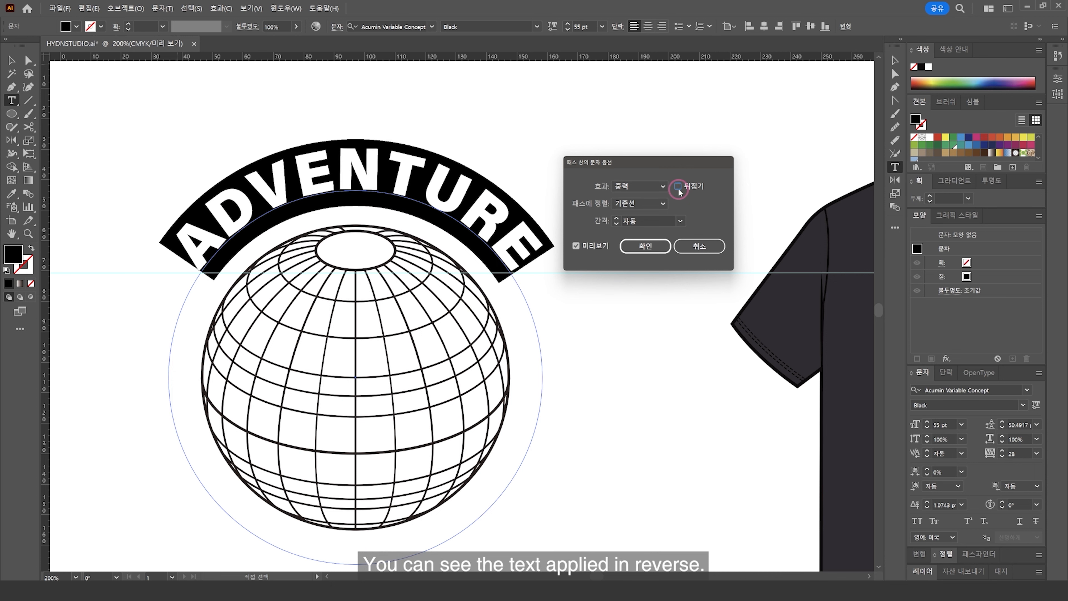
left_click(679, 187)
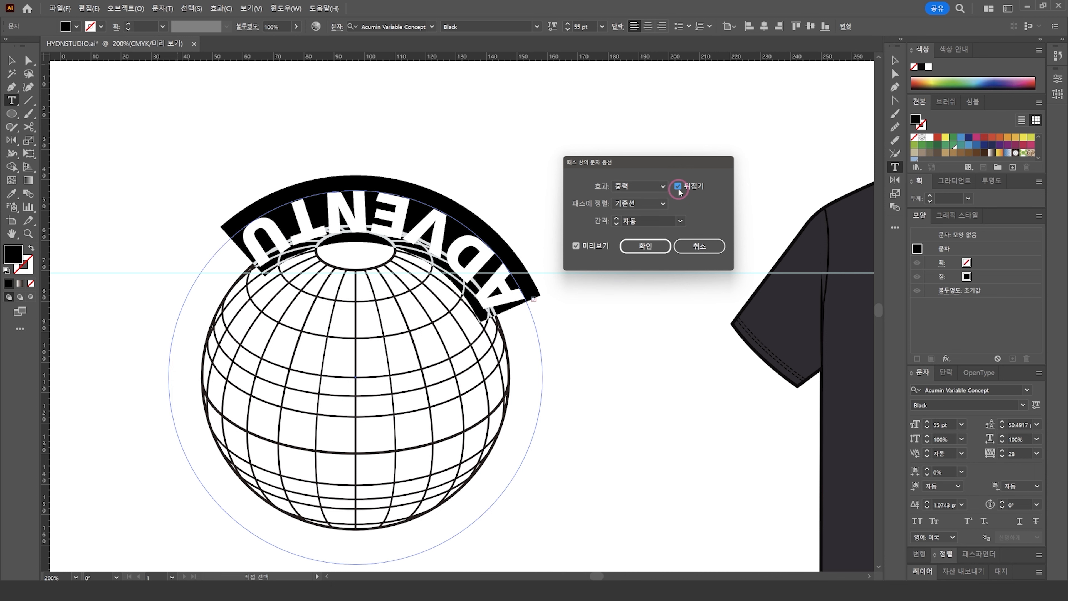
left_click(679, 187)
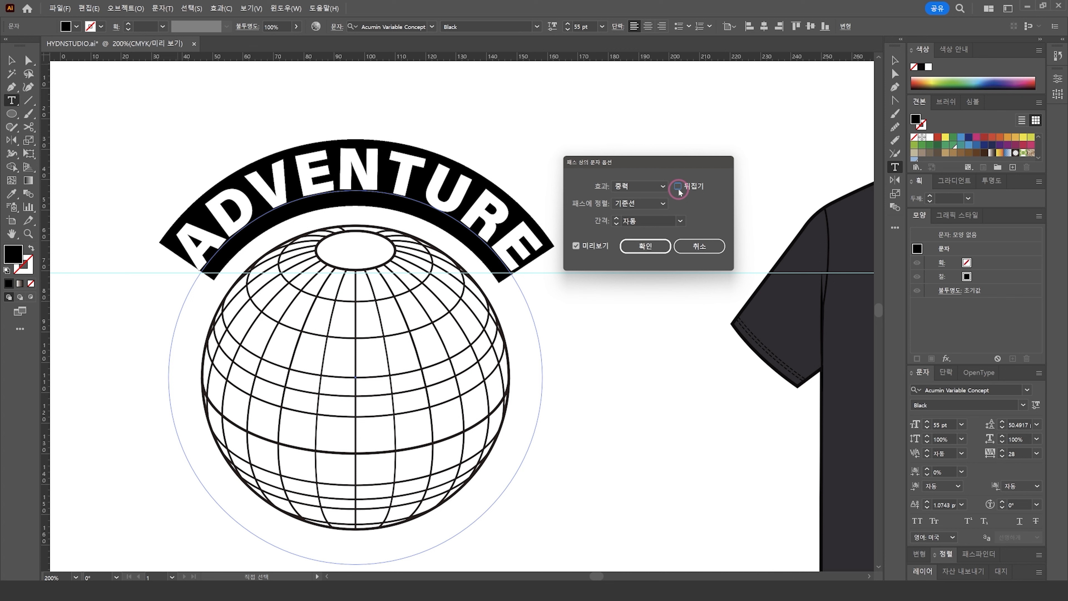
Compare the Ascender, Descender and Center path alignments, set the text back to Baseline, and accept the path options
left_click(669, 204)
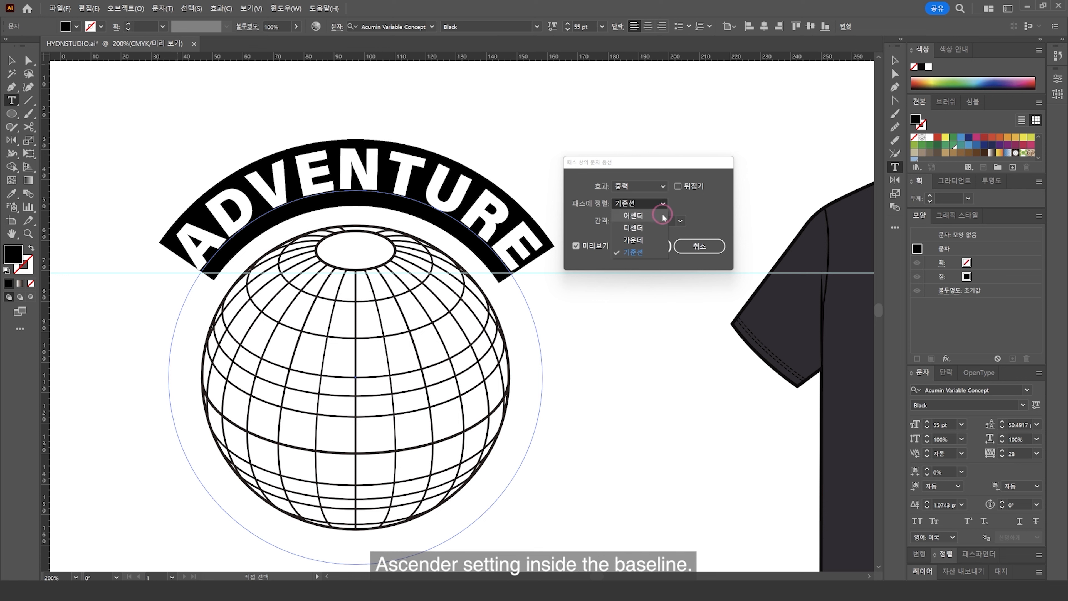
left_click(664, 216)
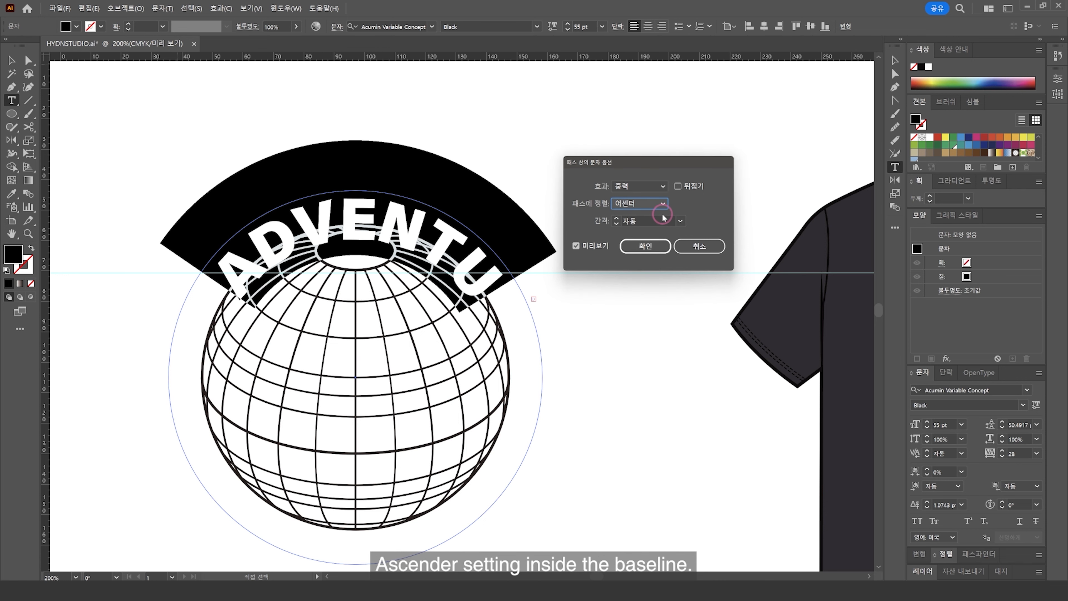
left_click(663, 205)
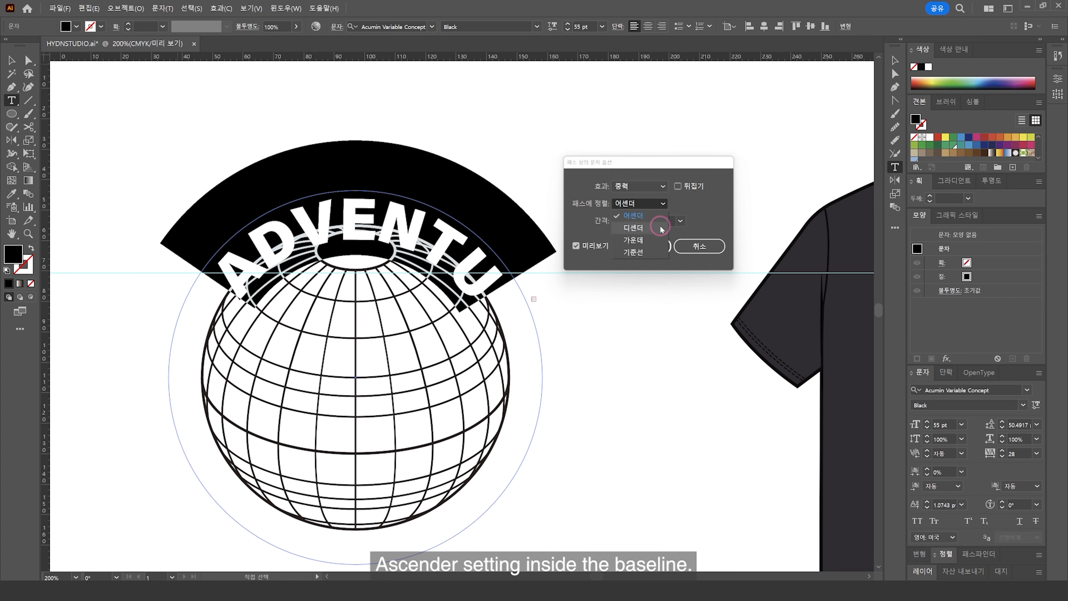
left_click(662, 228)
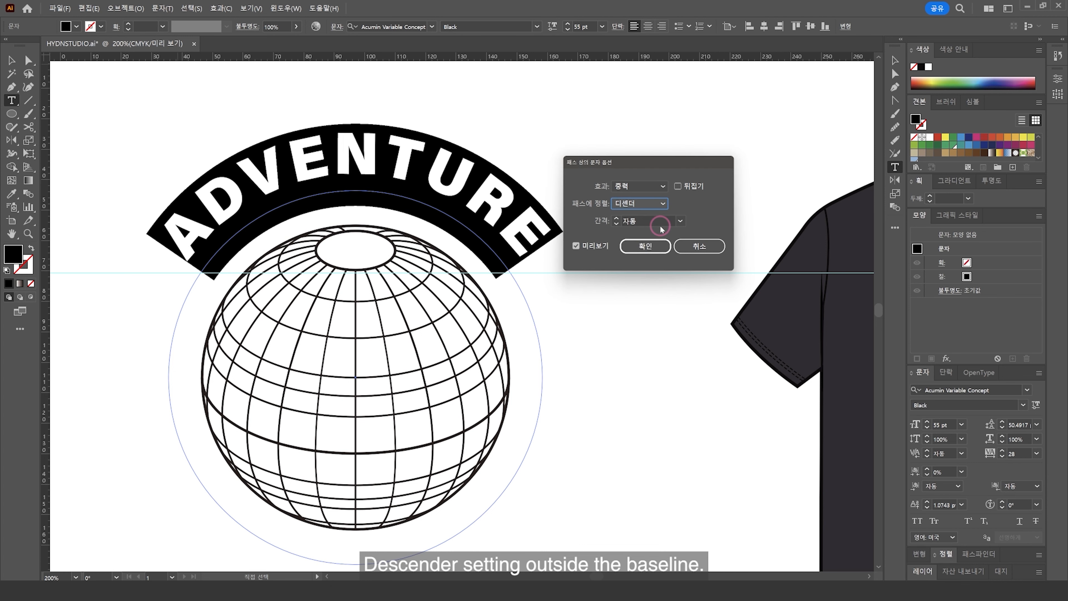
left_click(663, 205)
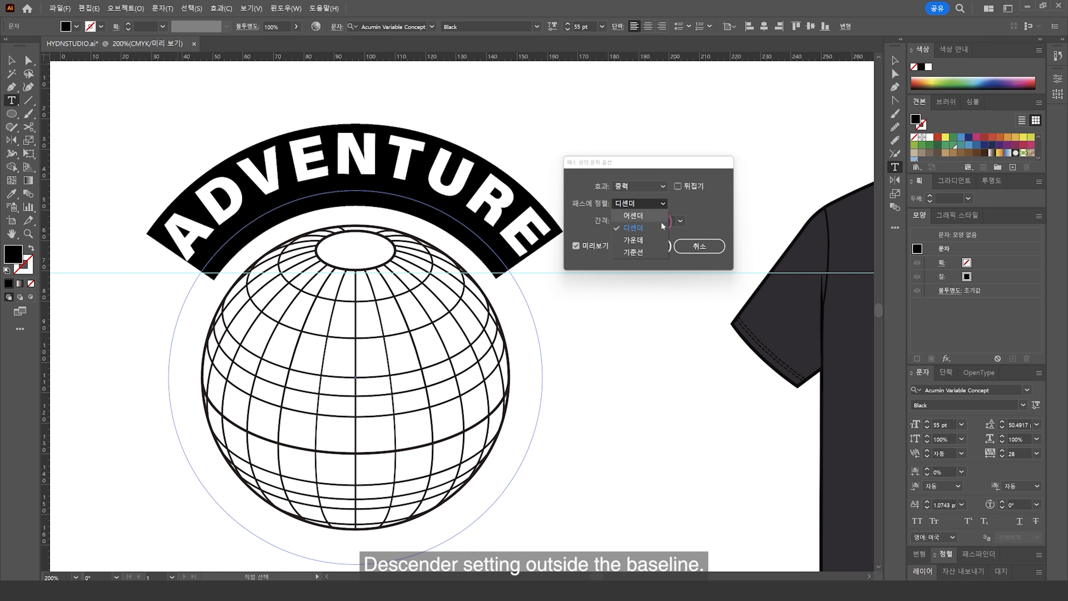
left_click(658, 240)
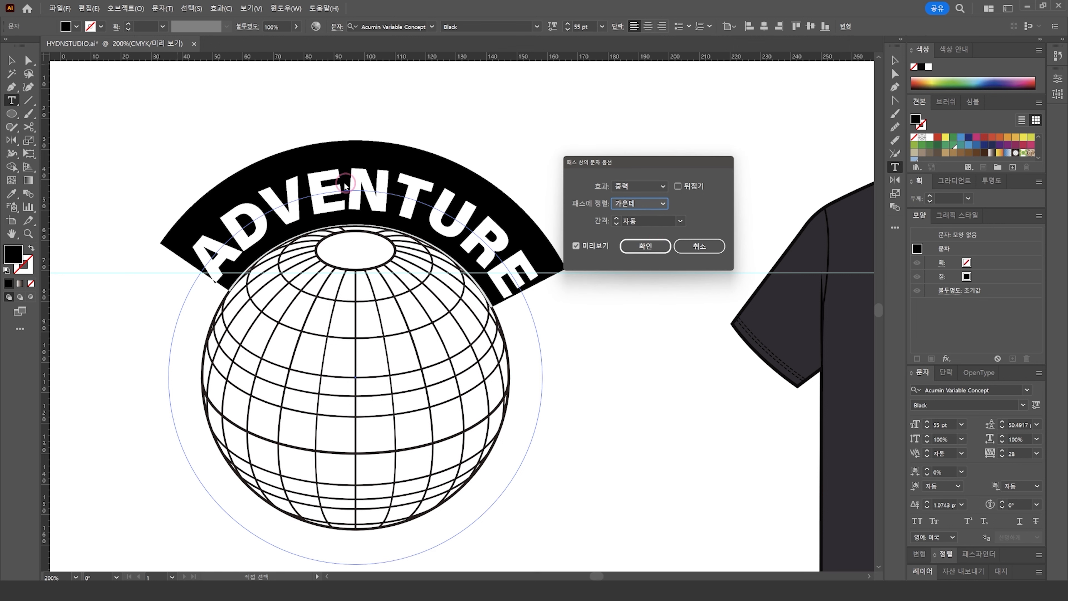
left_click(648, 204)
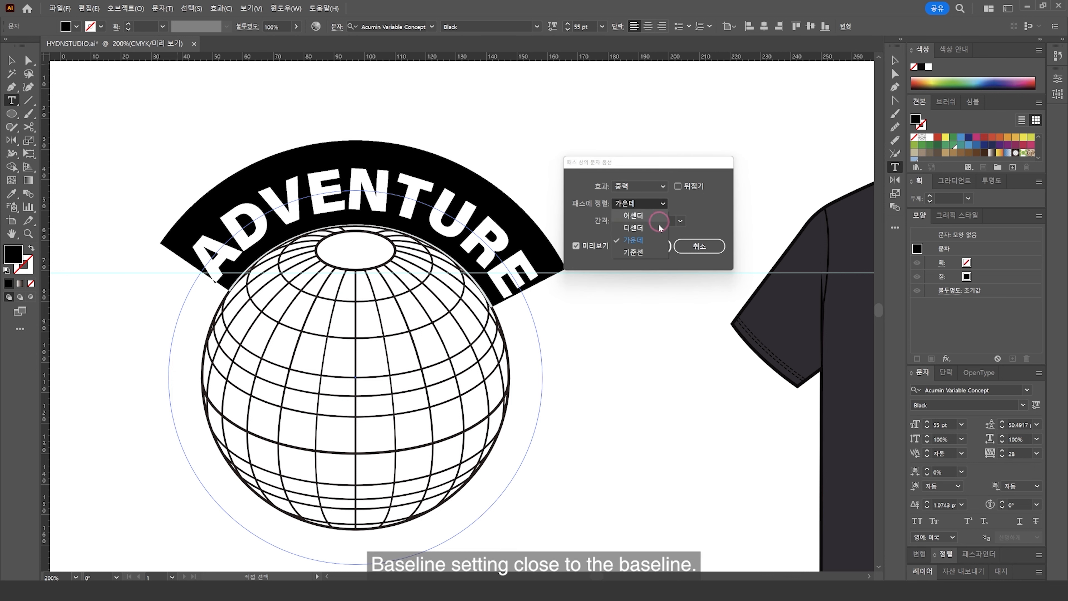
left_click(654, 249)
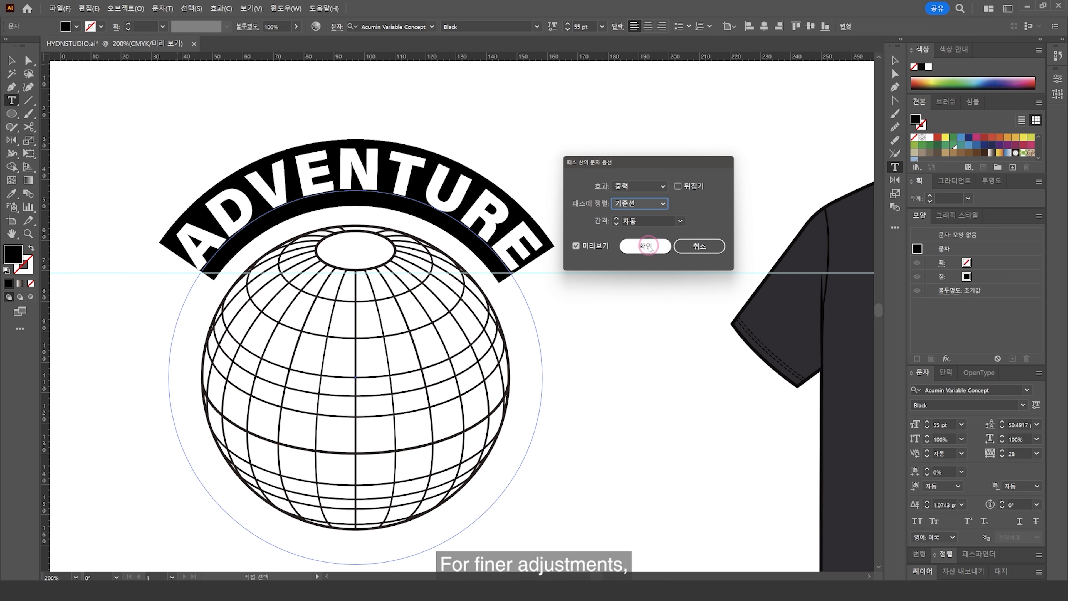
left_click(650, 248)
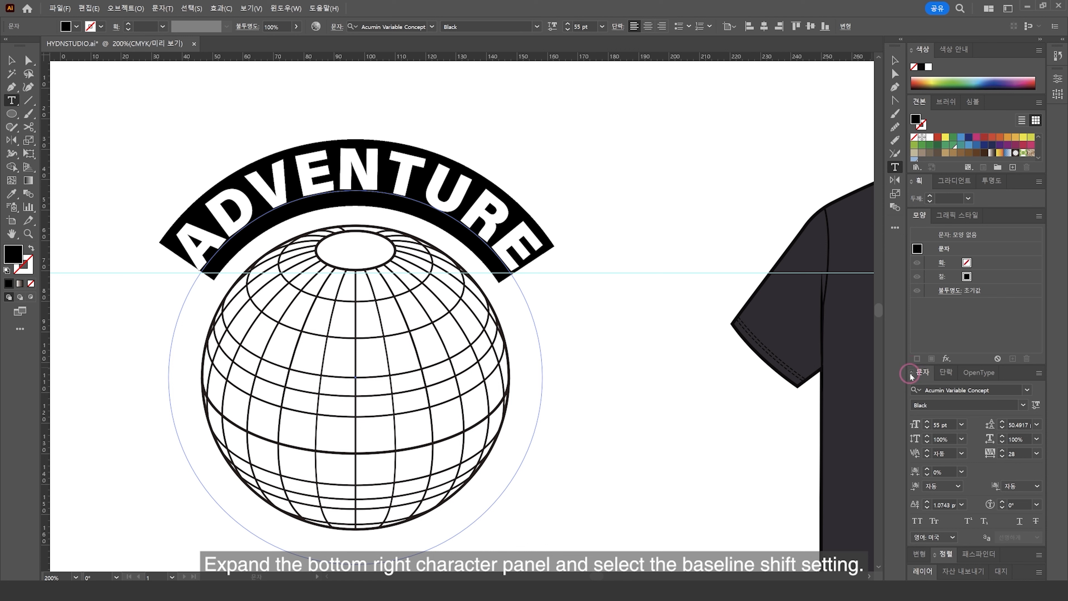
Try several baseline shifts on the ADVENTURE text and set it to -8 pt, moving the letters closer to the globe
left_click(922, 372)
left_click(913, 537)
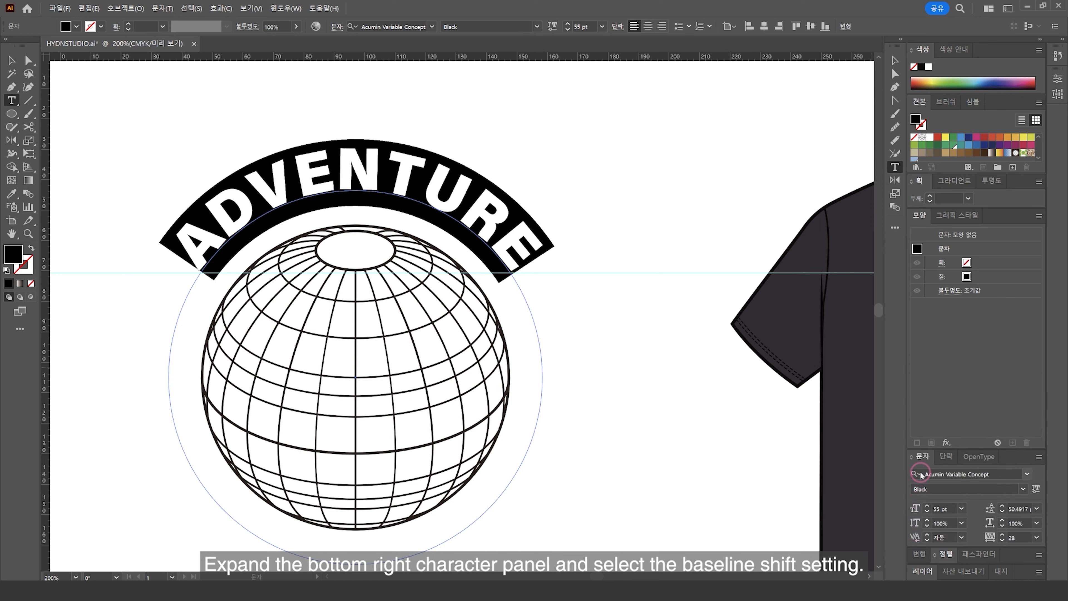
left_click(913, 457)
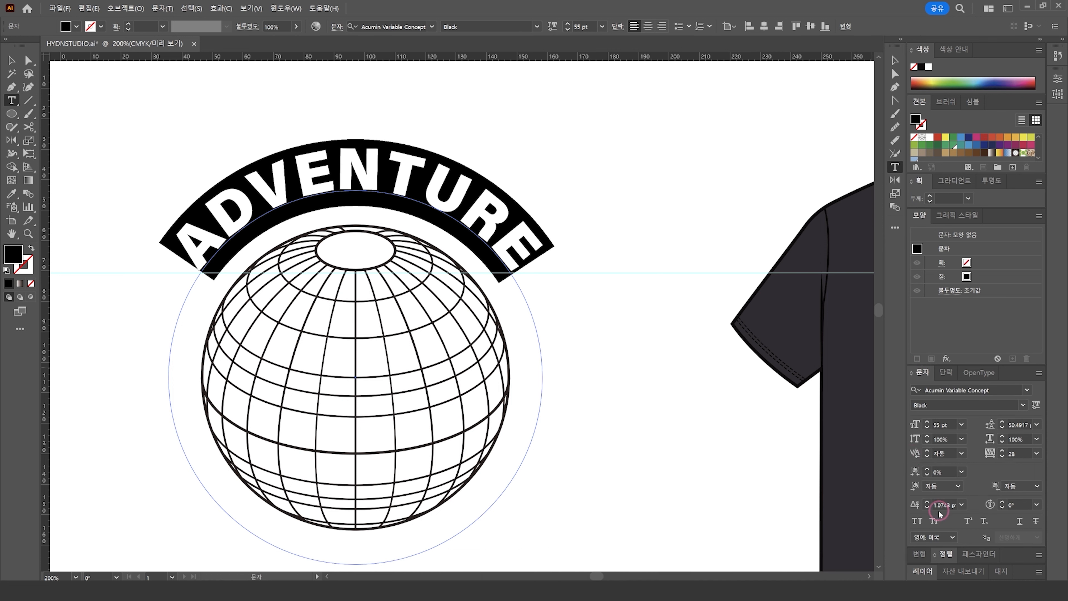
left_click(916, 504)
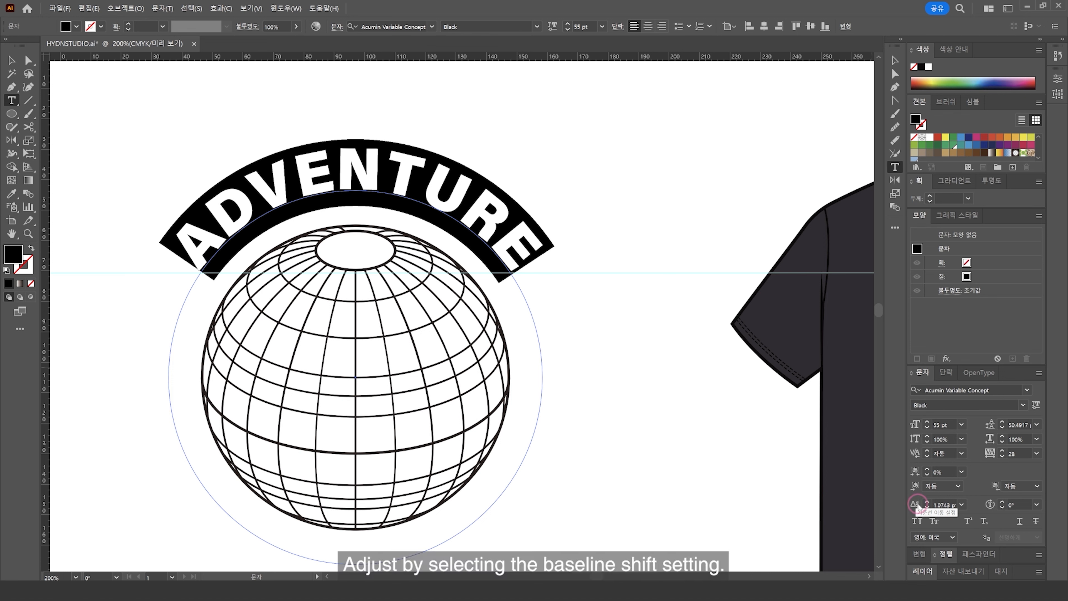
left_click(939, 504)
type("8")
key("Return")
scroll(942, 504, "up", 20)
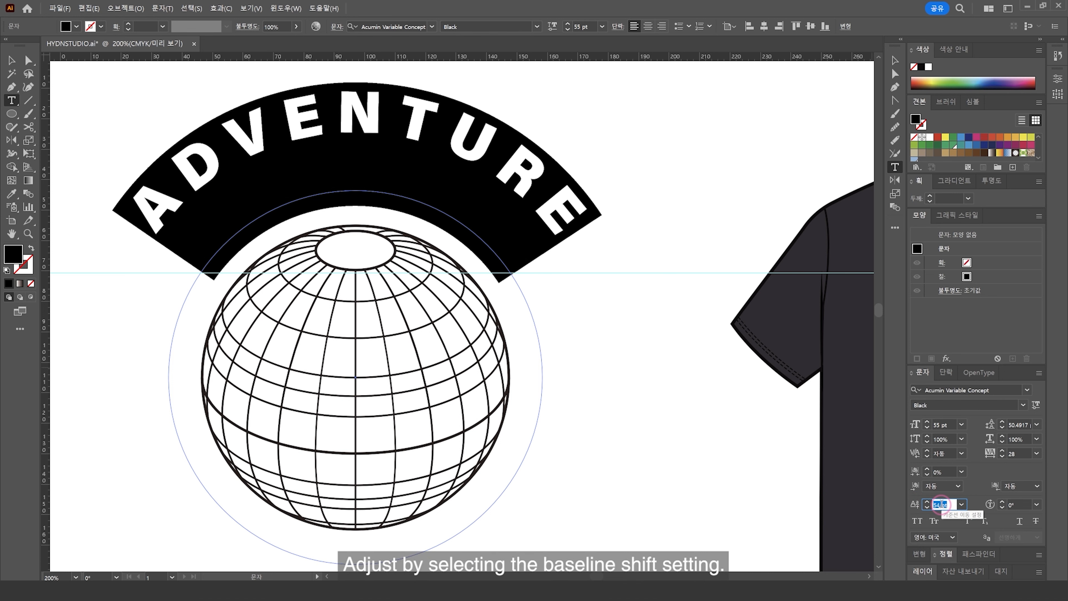
scroll(942, 505, "down", 20)
scroll(942, 505, "up", 20)
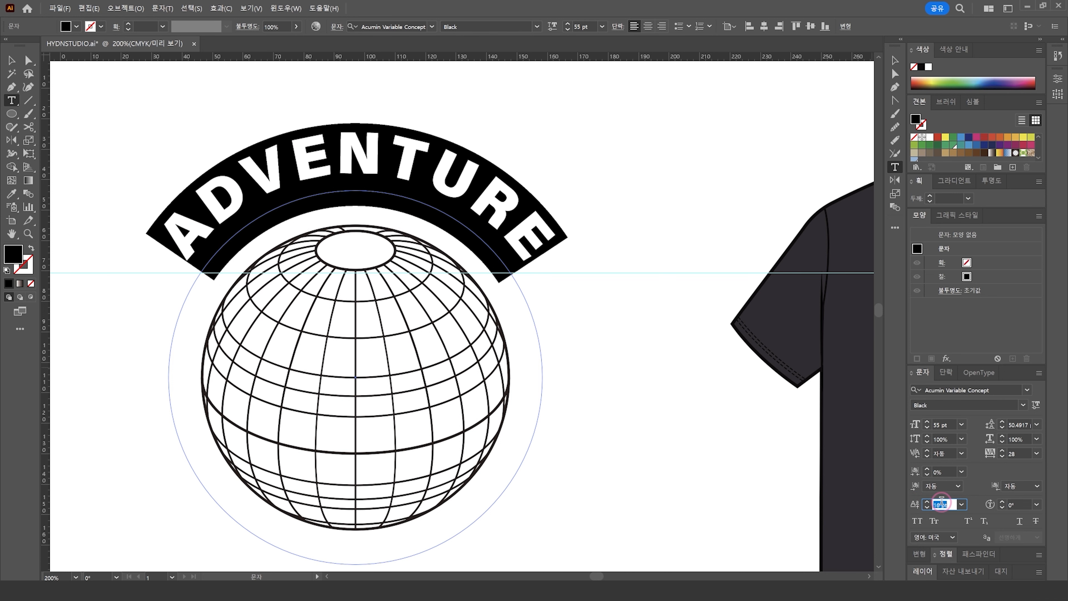
scroll(942, 504, "down", 10)
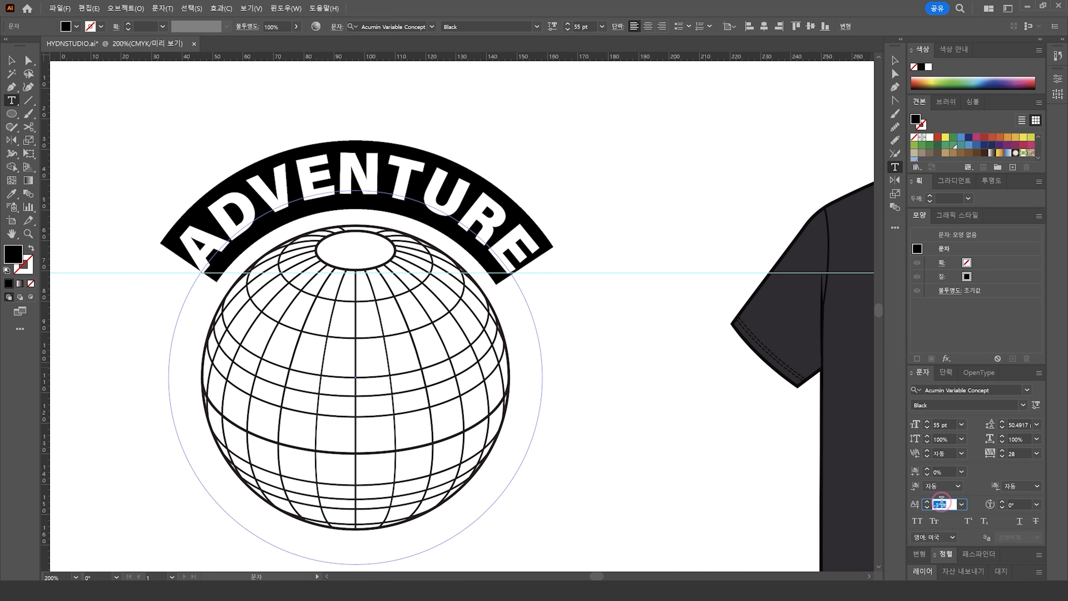
scroll(942, 502, "down", 3)
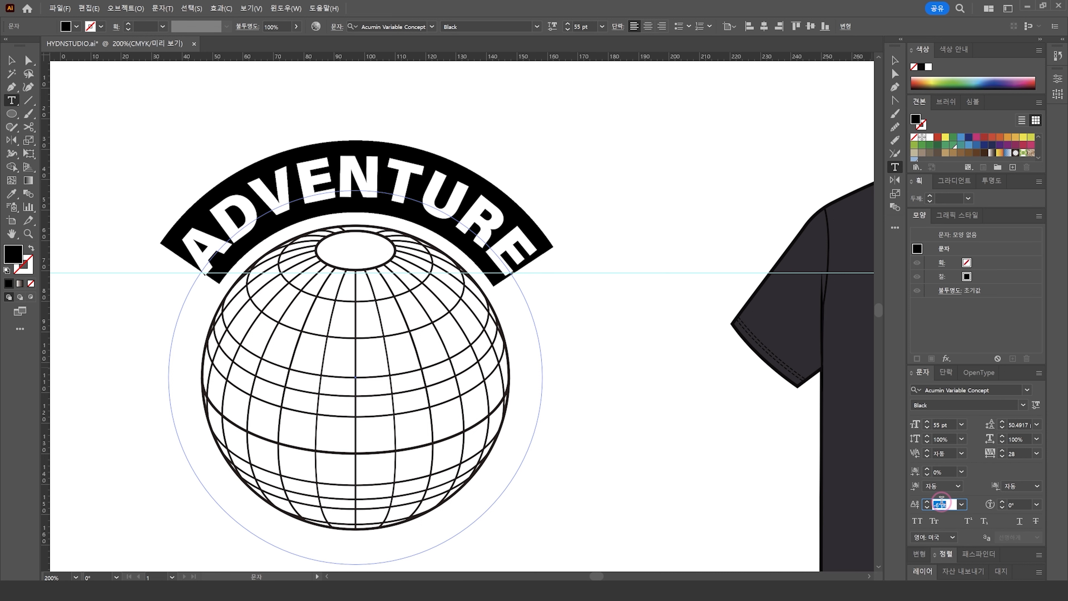
scroll(943, 501, "down", 2)
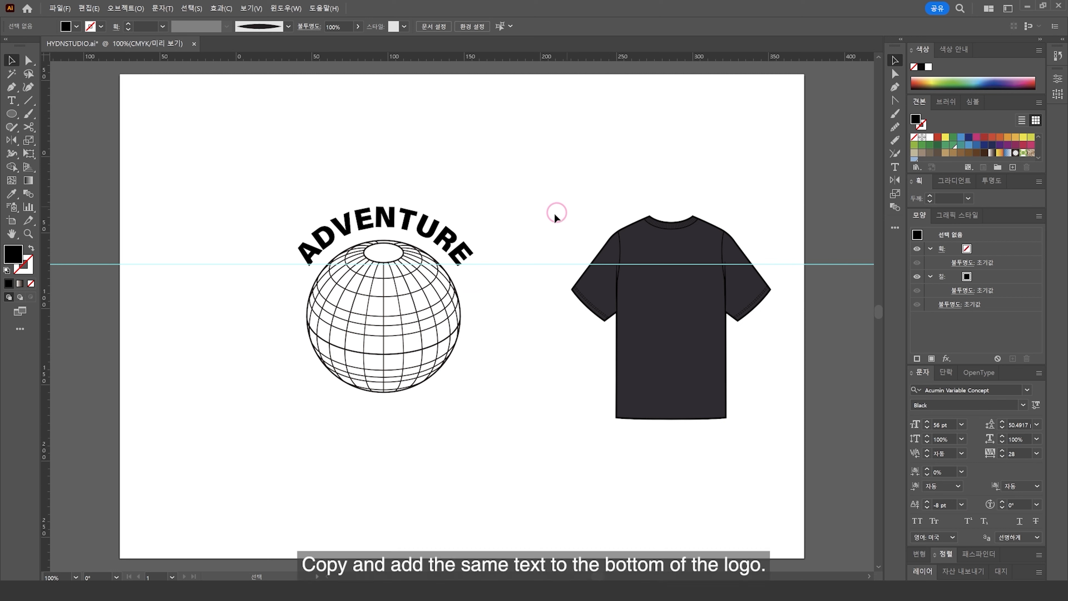
Delete the horizontal guide and add a copy of the ADVENTURE text rotated 180° beneath the globe
left_click_drag(539, 223, 539, 298)
key("Delete")
left_click(465, 256)
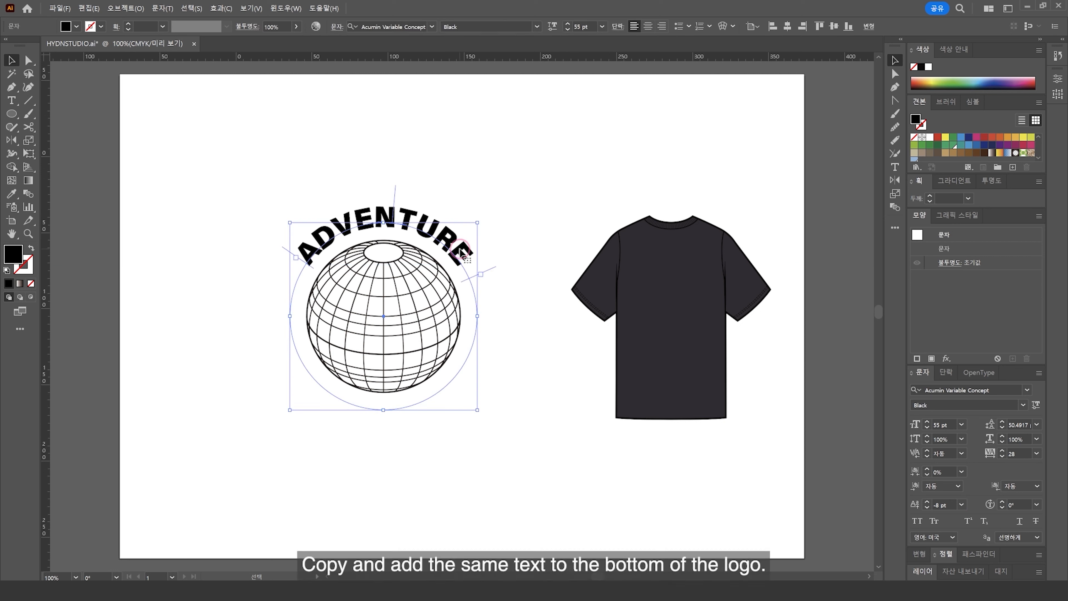
left_click_drag(481, 218, 310, 393)
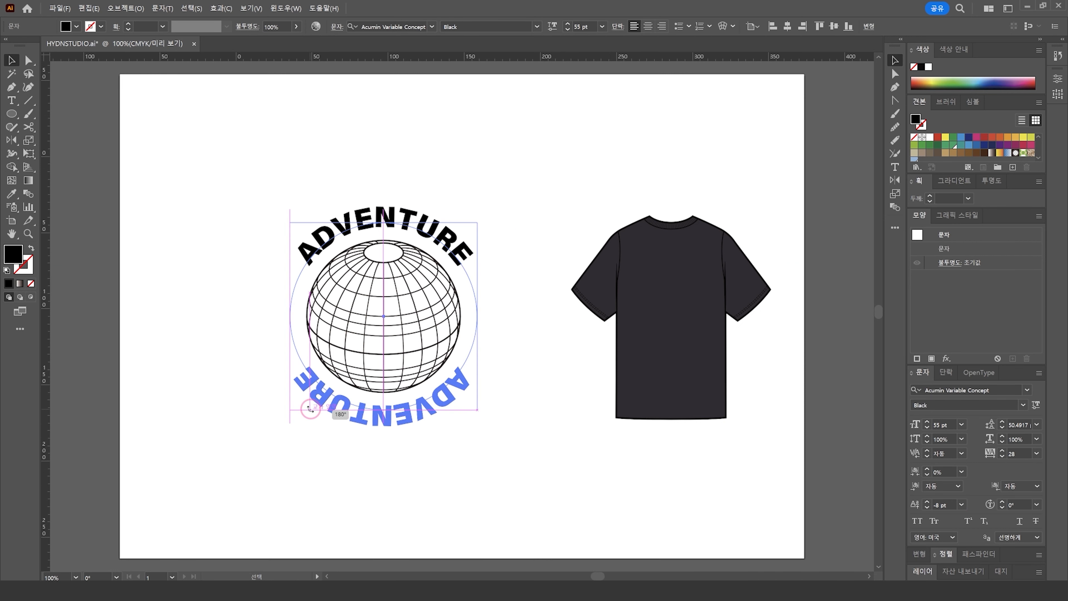
left_click(518, 304)
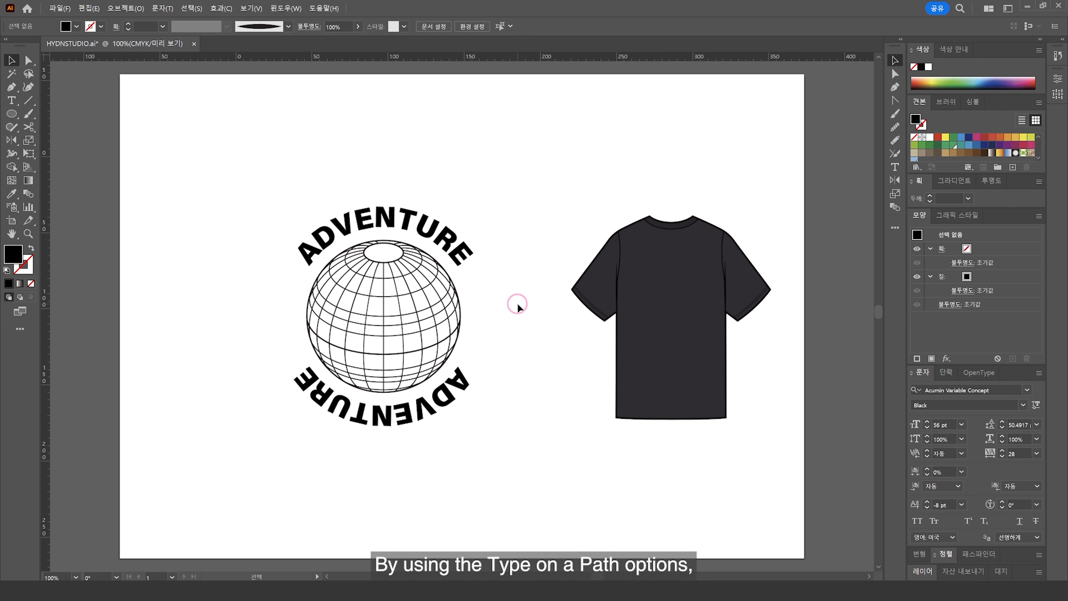
Place a scaled-down copy of the whole globe logo on the upper middle of the T-shirt and colour it white
left_click_drag(279, 172, 484, 424)
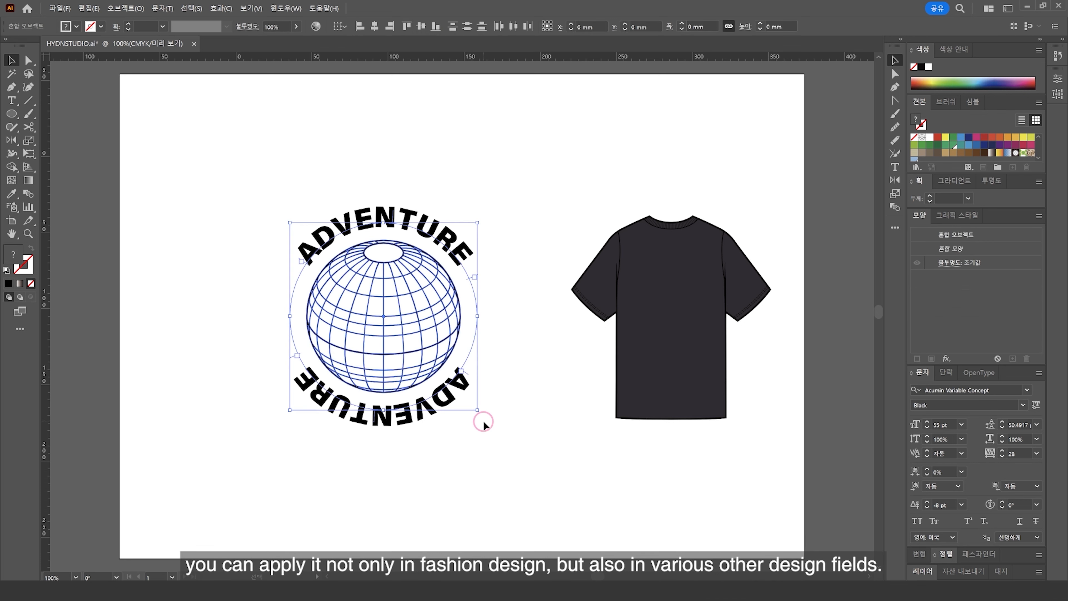
left_click_drag(452, 379, 732, 379)
left_click_drag(753, 425, 692, 324)
left_click(930, 137)
left_click(784, 393)
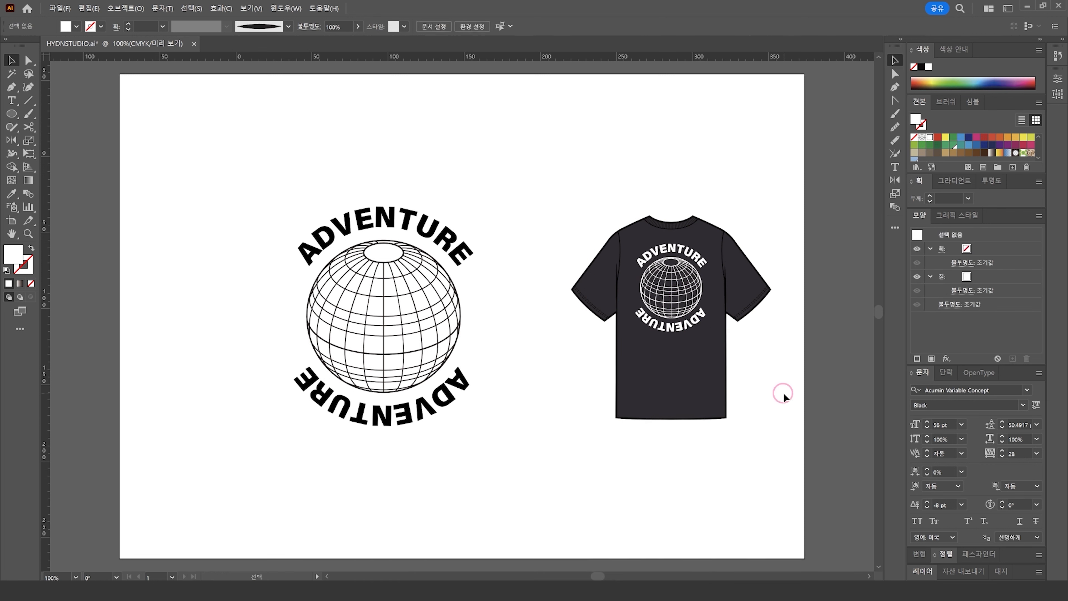